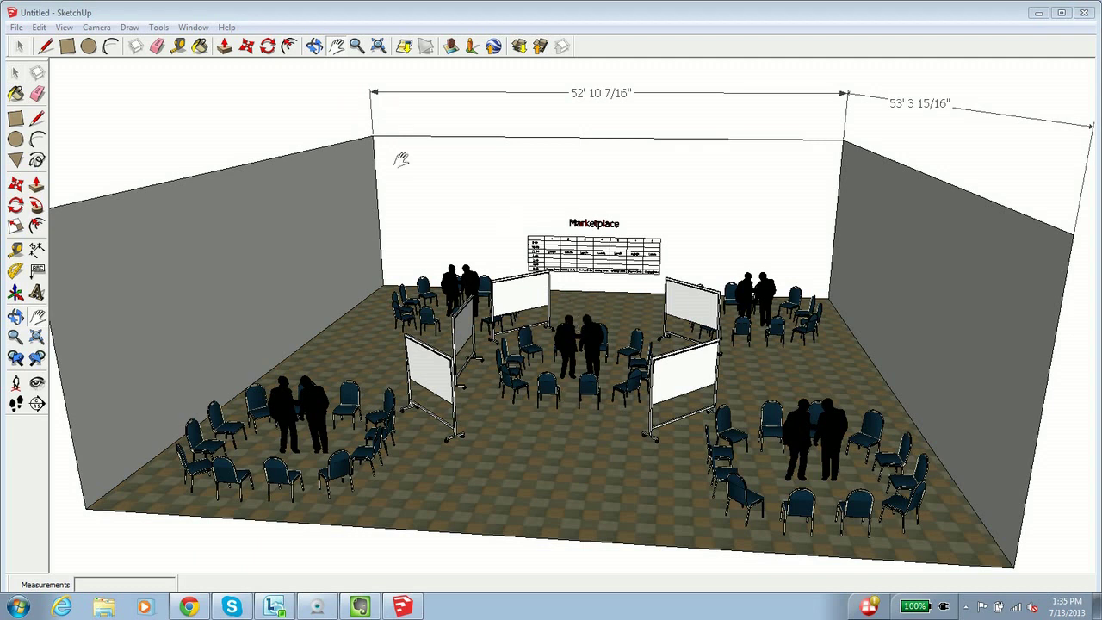
Orbit and zoom around the finished room to review the Marketplace board, silhouettes and whiteboards
{"action": "left_click", "coordinate": [315, 48]}
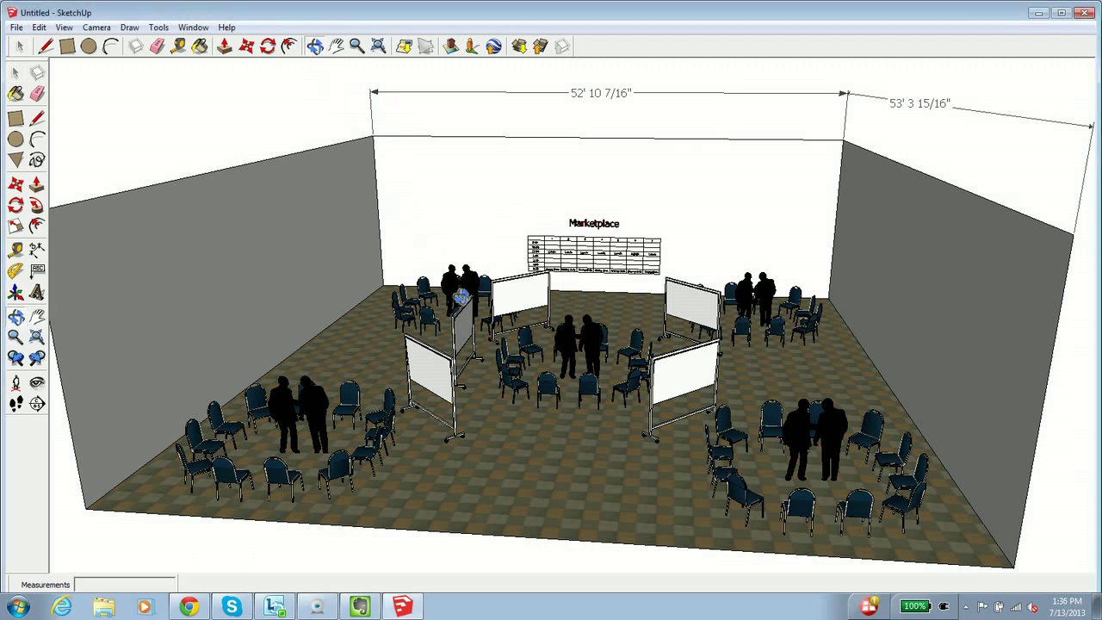
{"action": "left_click_drag", "start_coordinate": [555, 431], "coordinate": [530, 406]}
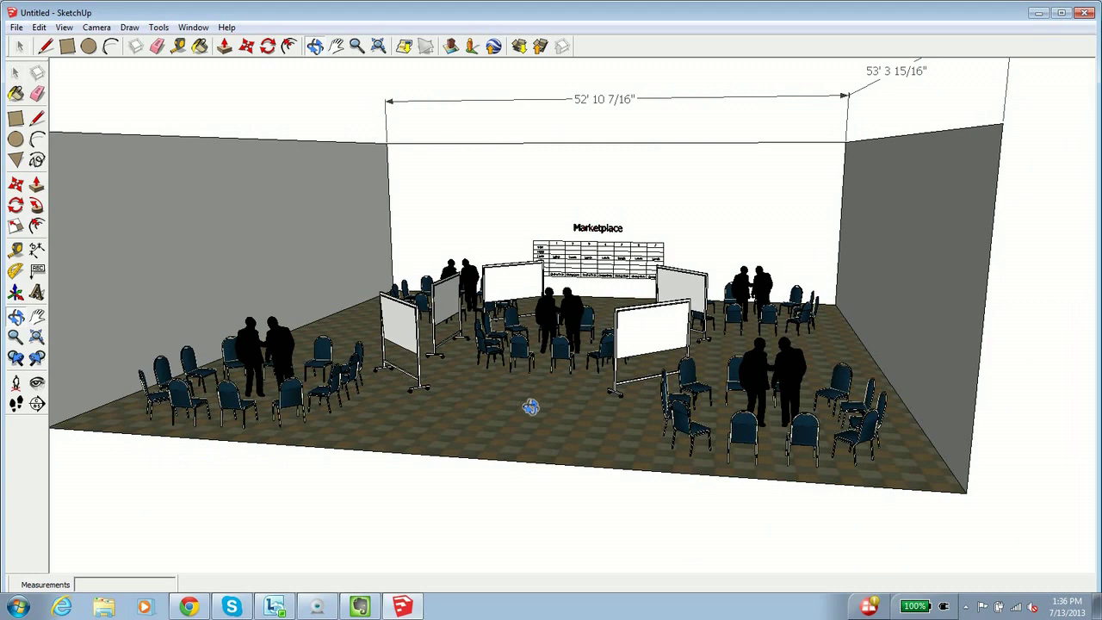
{"action": "left_click", "coordinate": [356, 46]}
{"action": "left_click_drag", "start_coordinate": [503, 284], "coordinate": [511, 55]}
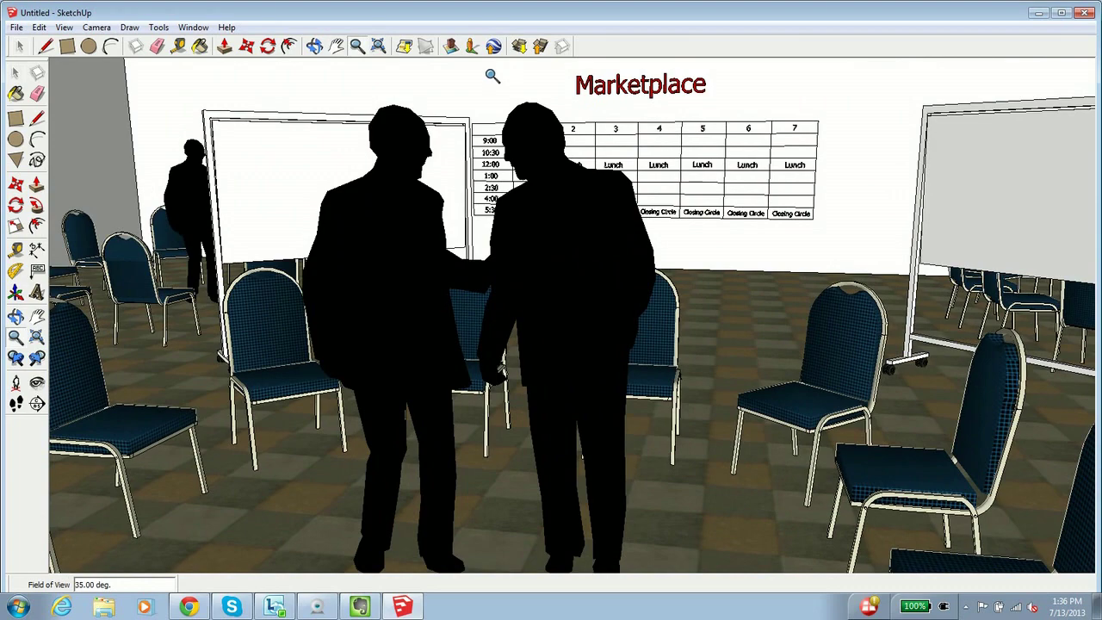
{"action": "left_click", "coordinate": [316, 46]}
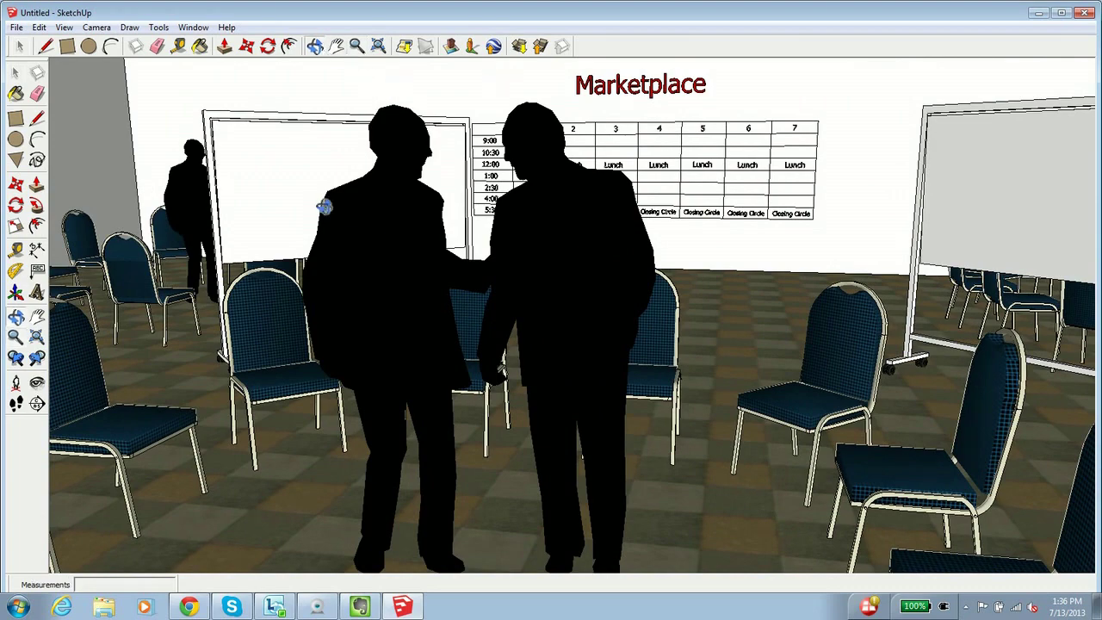
{"action": "left_click_drag", "start_coordinate": [324, 207], "coordinate": [547, 233]}
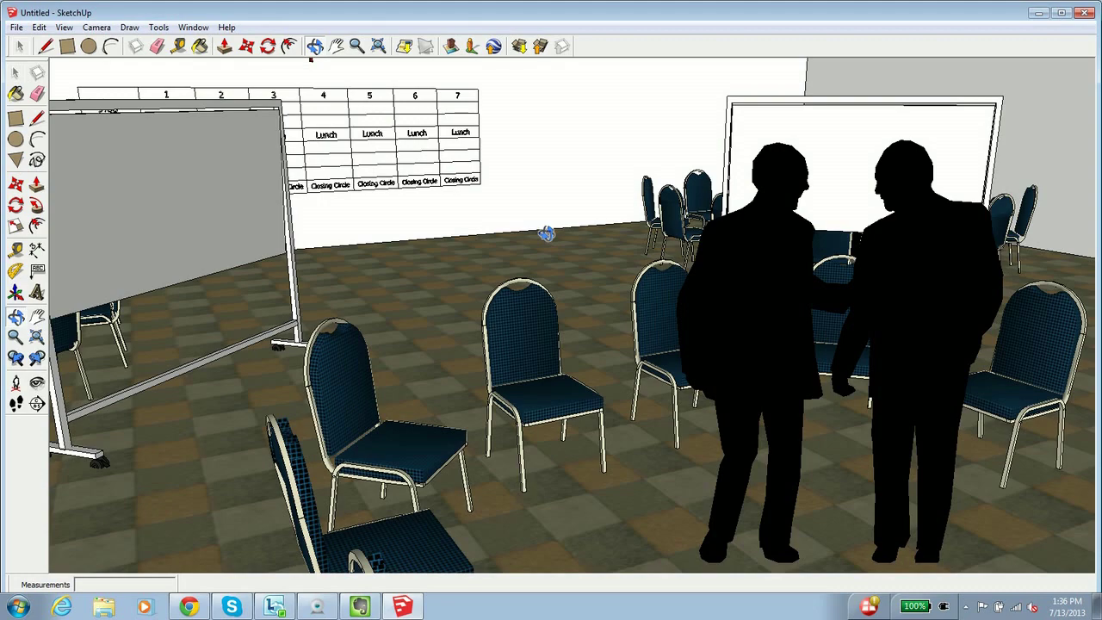
{"action": "left_click", "coordinate": [356, 45]}
{"action": "left_click_drag", "start_coordinate": [590, 170], "coordinate": [579, 330]}
{"action": "scroll", "coordinate": [595, 236], "scroll_direction": "up", "scroll_amount": 3}
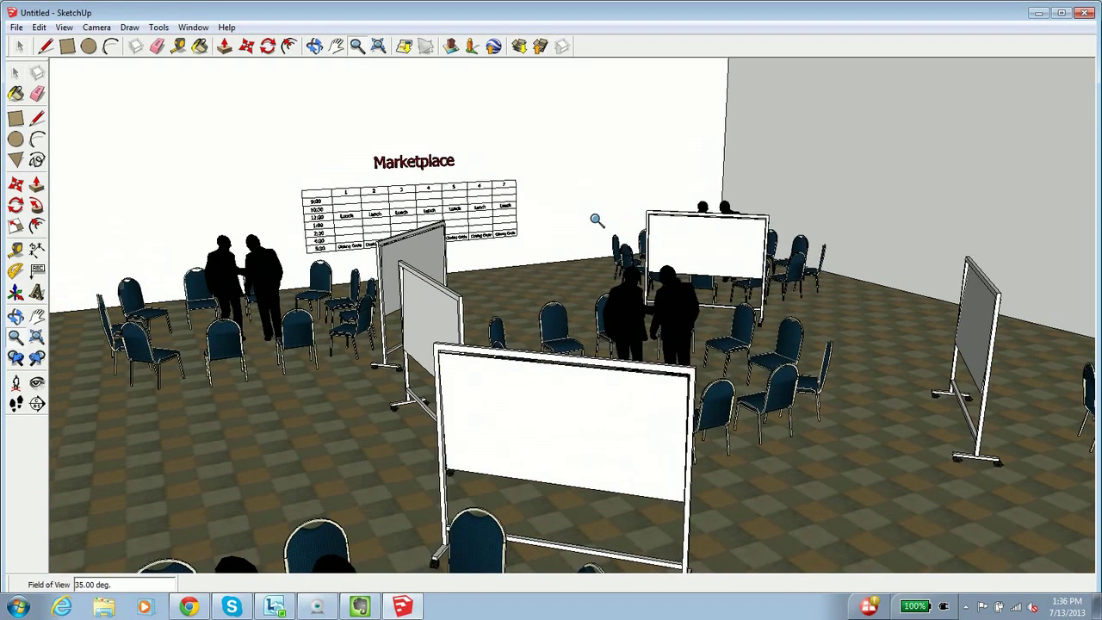
{"action": "left_click_drag", "start_coordinate": [597, 220], "coordinate": [603, 187]}
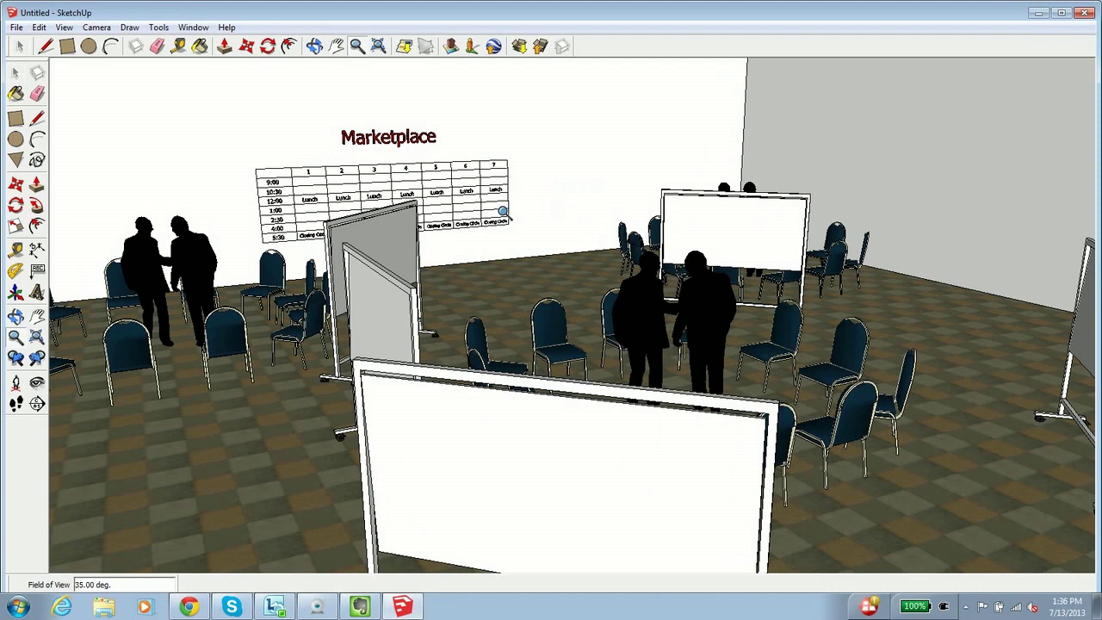
{"action": "left_click_drag", "start_coordinate": [576, 216], "coordinate": [611, 408]}
{"action": "left_click_drag", "start_coordinate": [609, 339], "coordinate": [607, 575]}
Pan to empty space and draw a 60' by 40' rectangular floor beside the room
{"action": "left_click", "coordinate": [335, 45]}
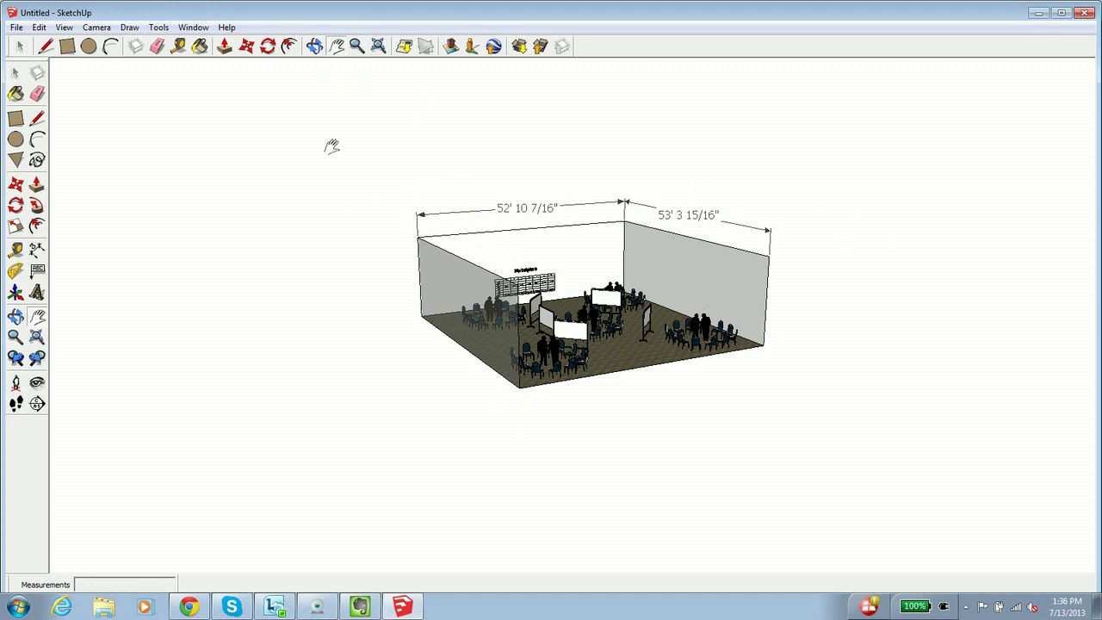
{"action": "left_click_drag", "start_coordinate": [333, 147], "coordinate": [658, 179]}
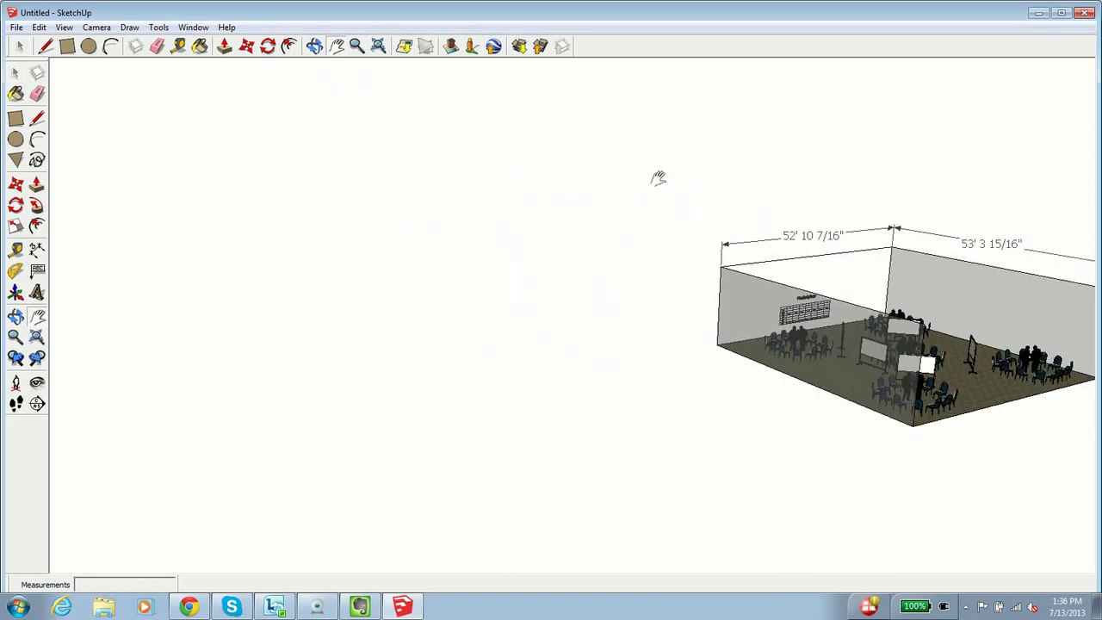
{"action": "left_click", "coordinate": [68, 47]}
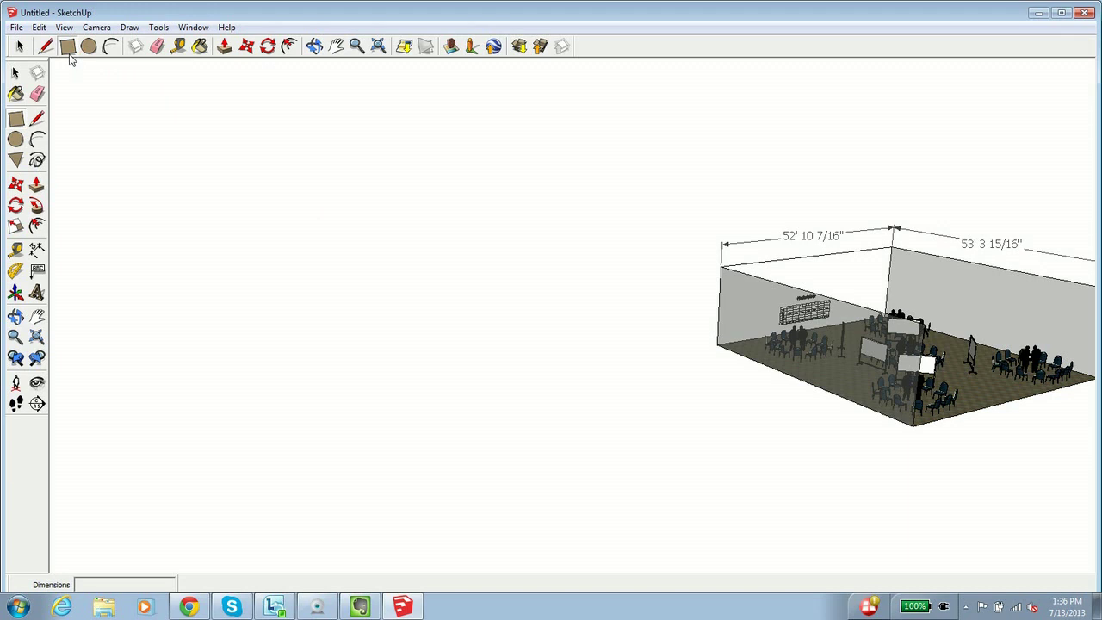
{"action": "left_click", "coordinate": [576, 362]}
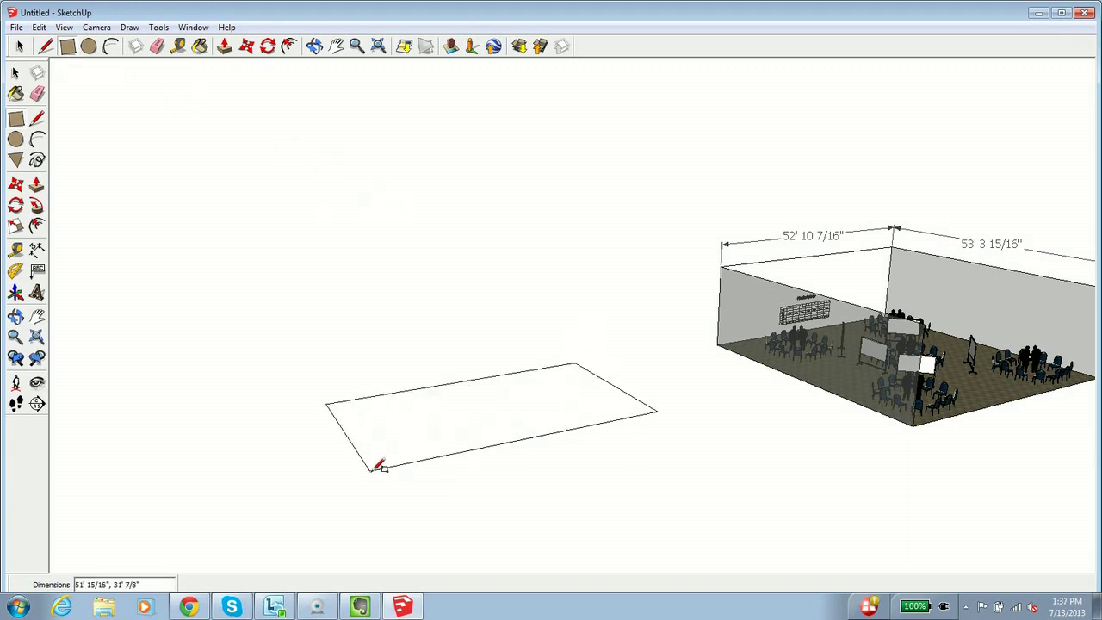
{"action": "left_click", "coordinate": [432, 526]}
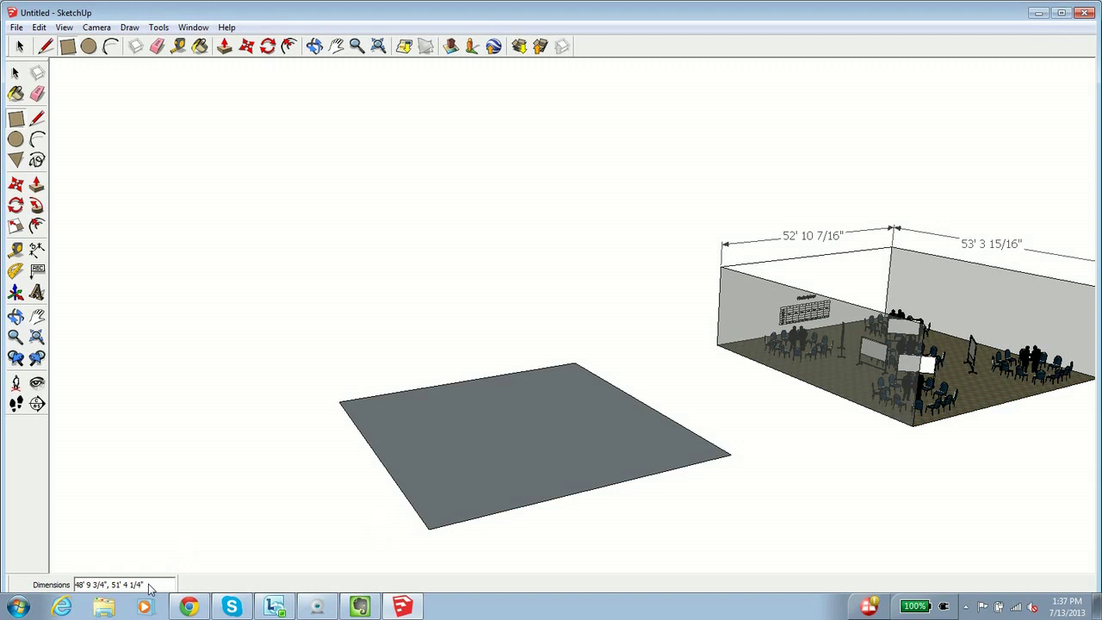
{"action": "type", "text": "60', 40"}
{"action": "key", "text": "Return"}
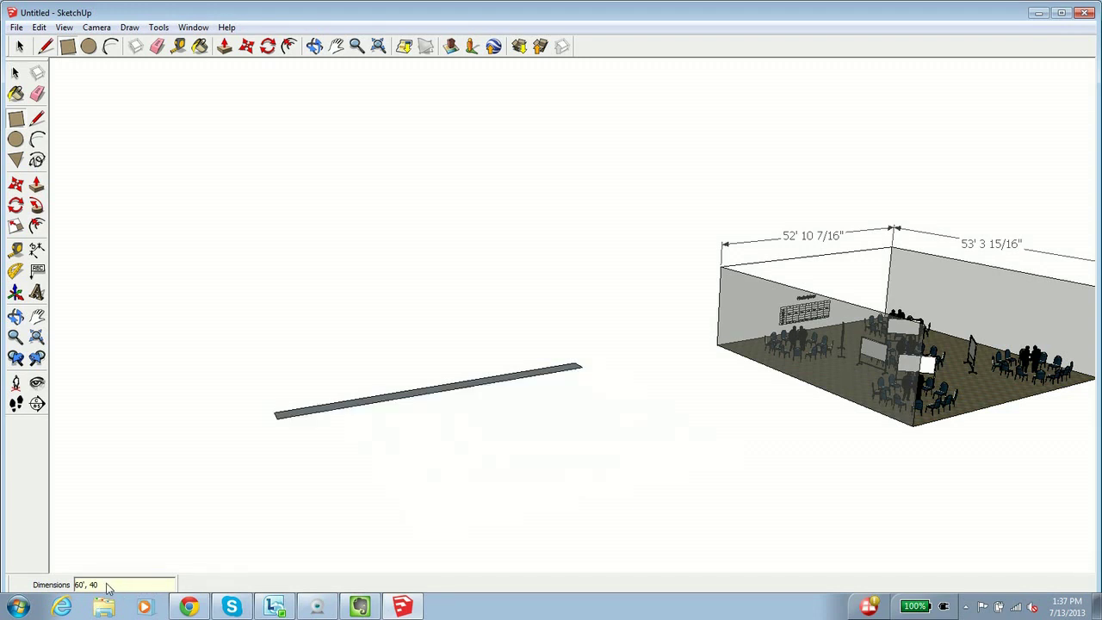
{"action": "key", "text": "BackSpace"}
{"action": "key", "text": "BackSpace"}
{"action": "key", "text": "BackSpace"}
{"action": "key", "text": "BackSpace"}
{"action": "key", "text": "BackSpace"}
{"action": "key", "text": "BackSpace"}
{"action": "key", "text": "BackSpace"}
{"action": "type", "text": "60"}
{"action": "key", "text": "Return"}
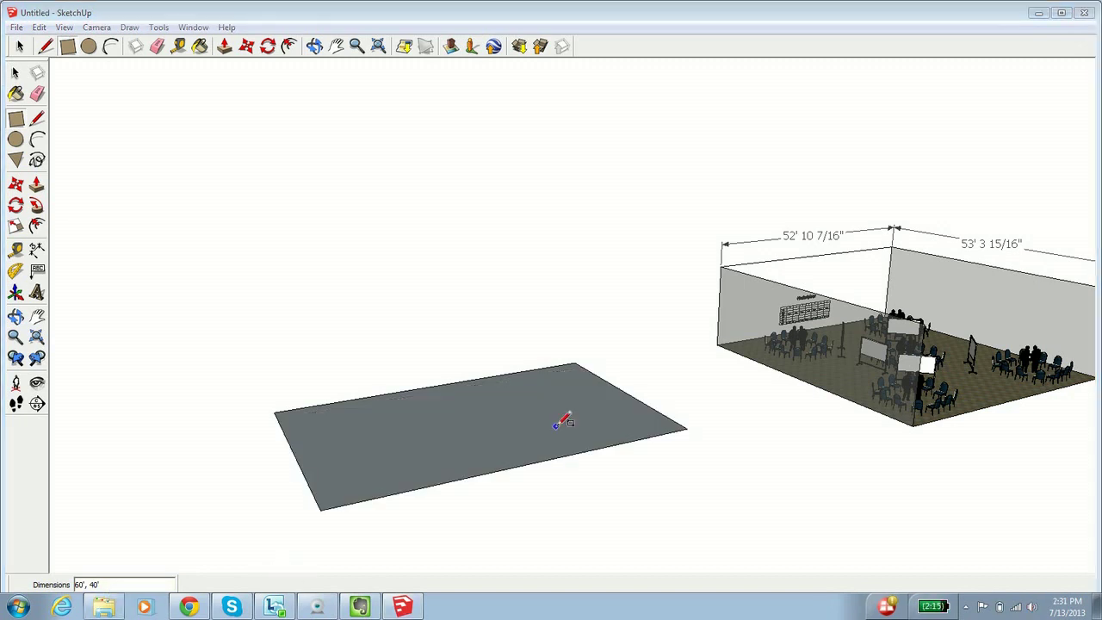
{"action": "key", "text": "m"}
Push/pull the 60' by 40' rectangle upward 20 feet into a solid block
{"action": "left_click", "coordinate": [224, 47]}
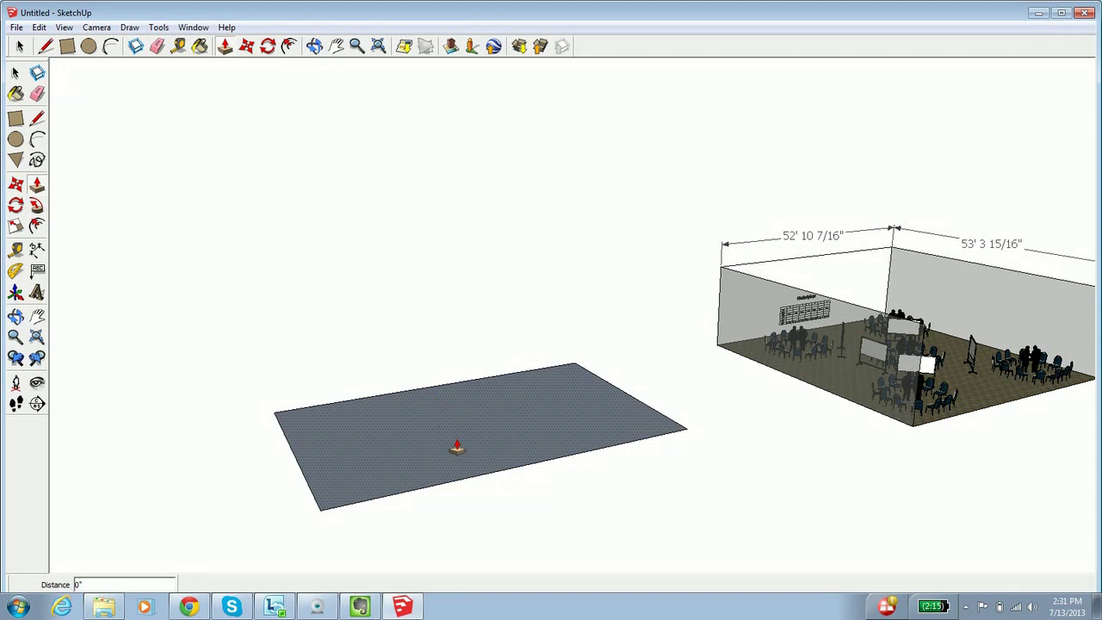
{"action": "left_click", "coordinate": [456, 446]}
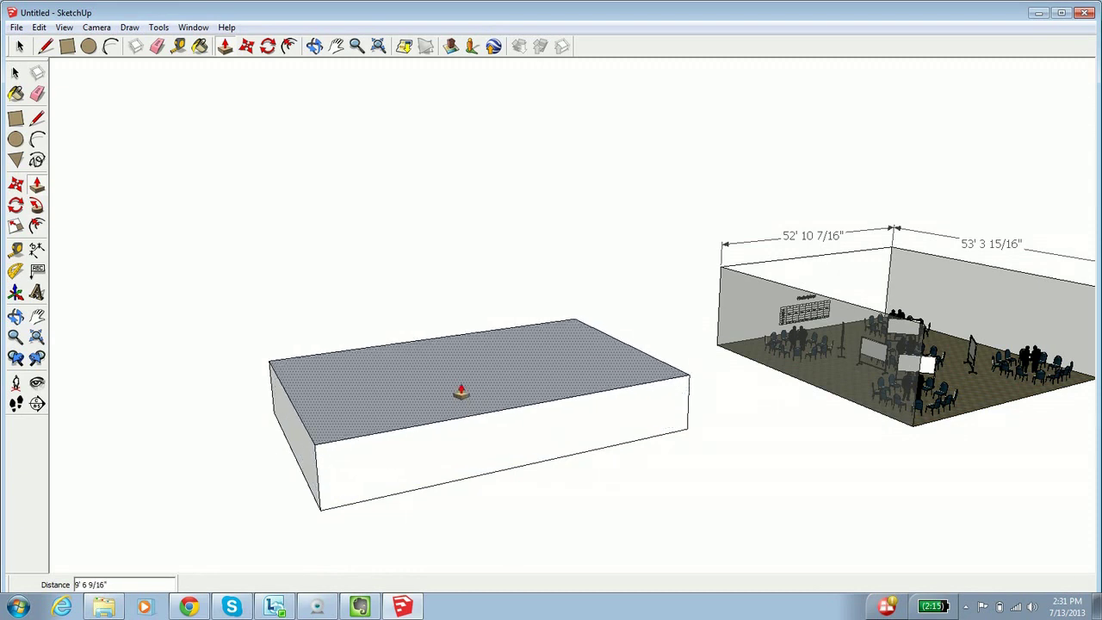
{"action": "left_click", "coordinate": [460, 386]}
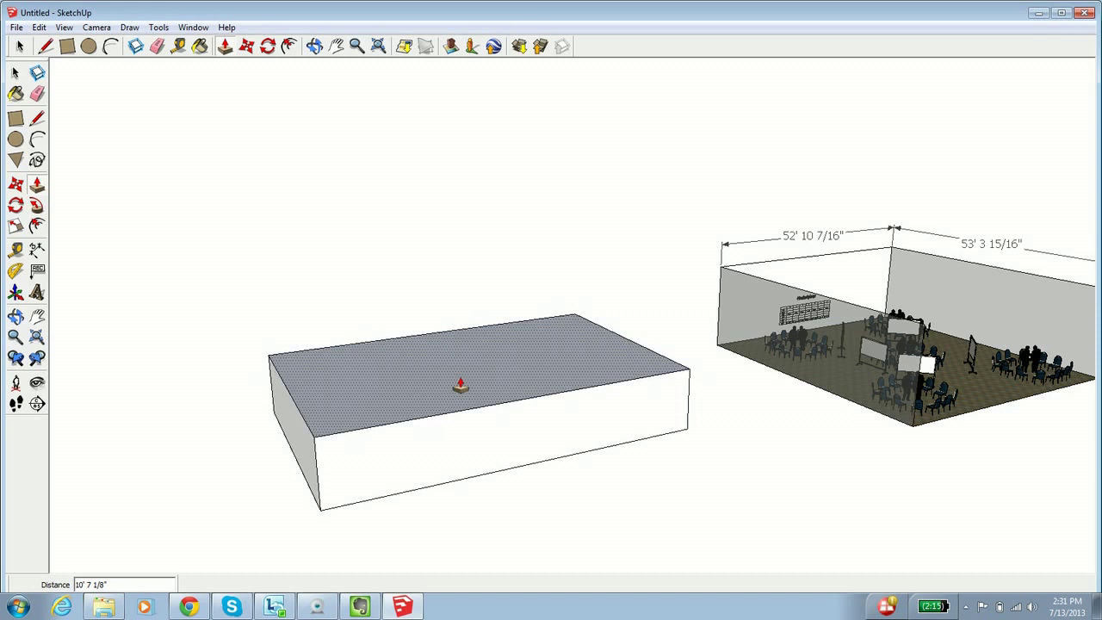
{"action": "type", "text": "20"}
{"action": "key", "text": "Return"}
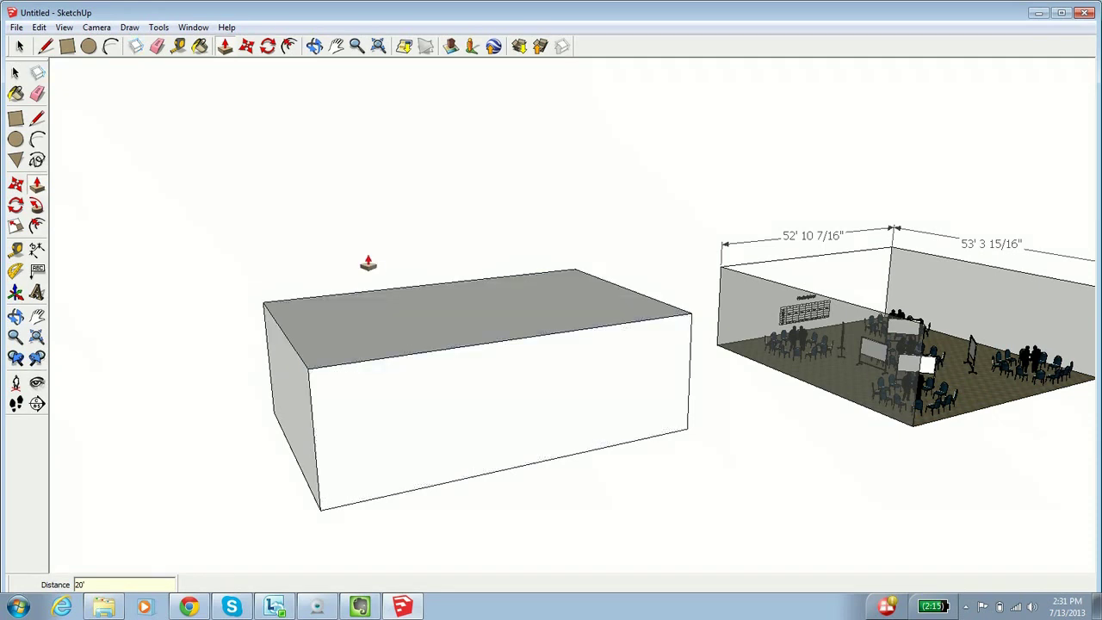
Delete the block's top face and front wall, then zoom in on the open shell
{"action": "left_click", "coordinate": [314, 45]}
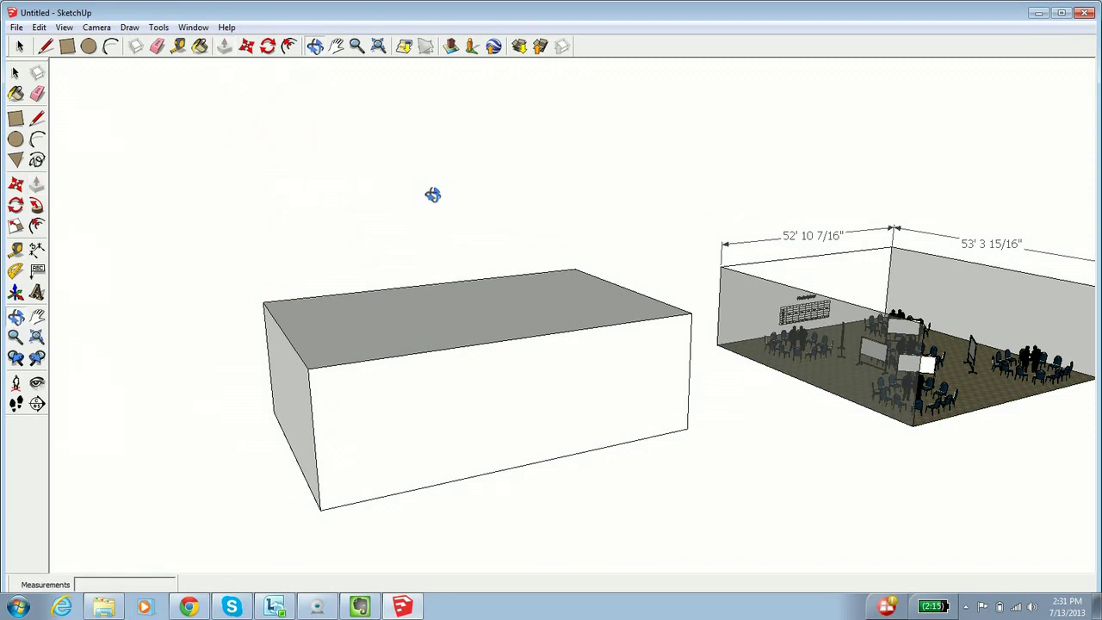
{"action": "left_click_drag", "start_coordinate": [430, 192], "coordinate": [209, 246]}
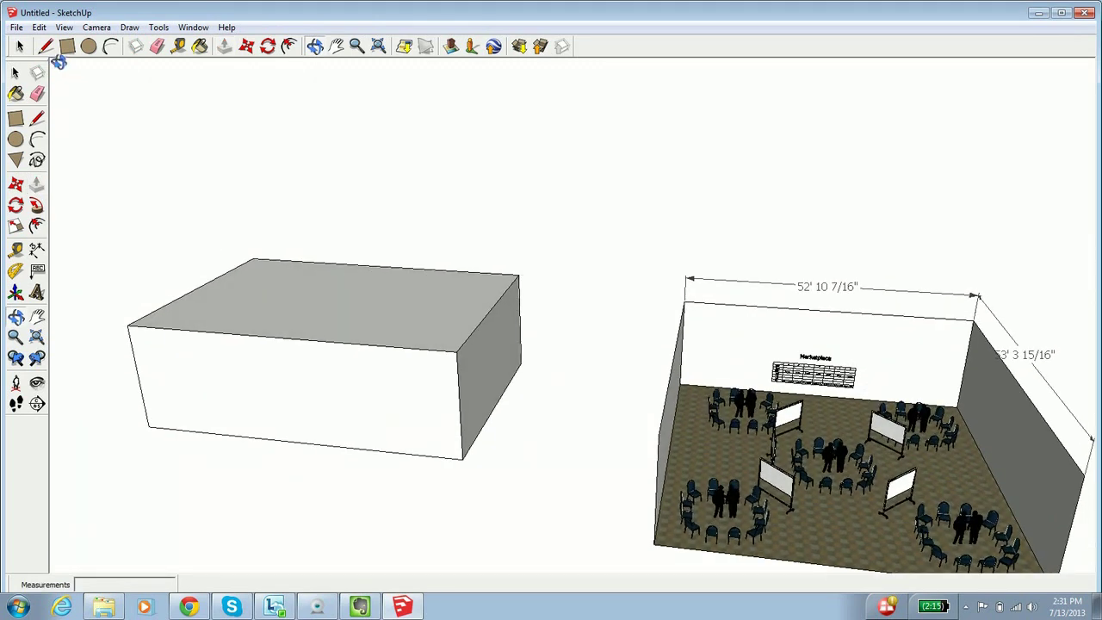
{"action": "left_click", "coordinate": [19, 45]}
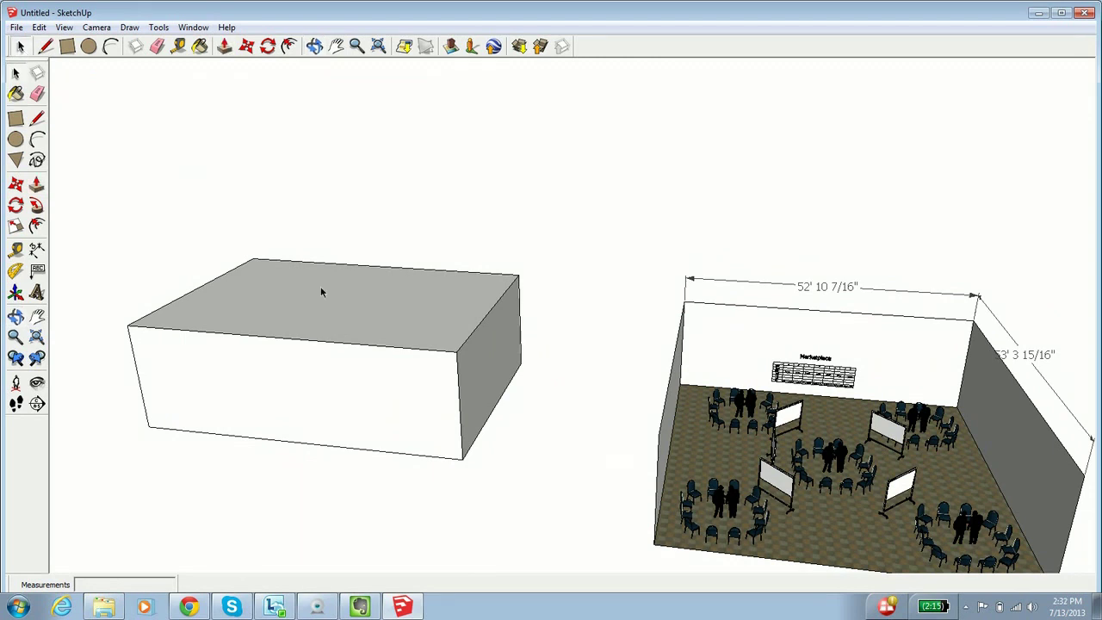
{"action": "left_click", "coordinate": [321, 292]}
{"action": "key", "text": "Delete"}
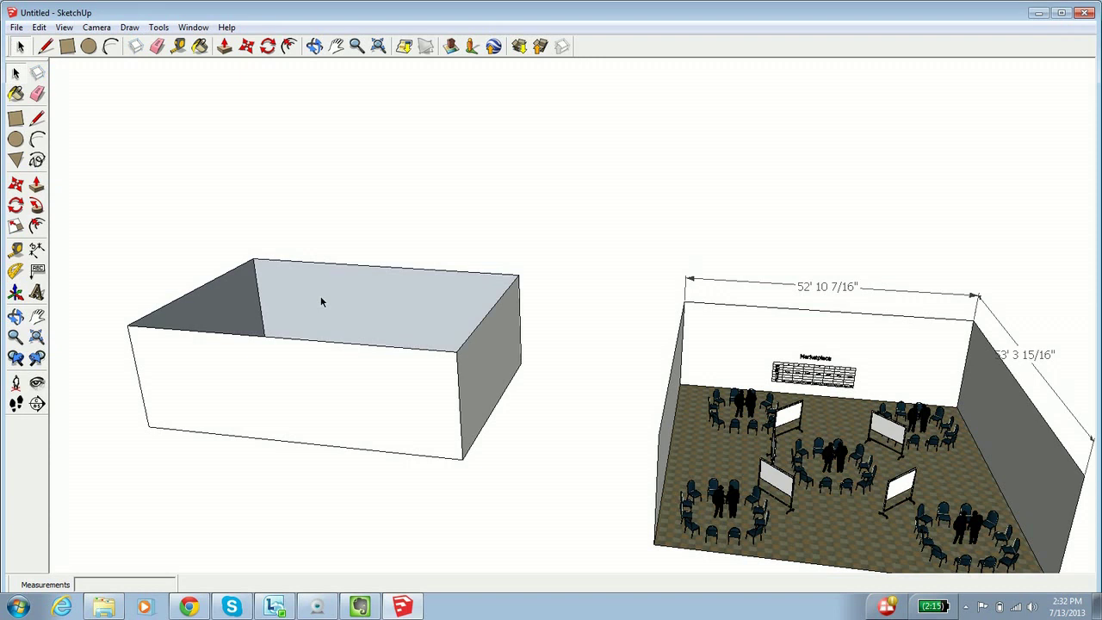
{"action": "left_click", "coordinate": [319, 343]}
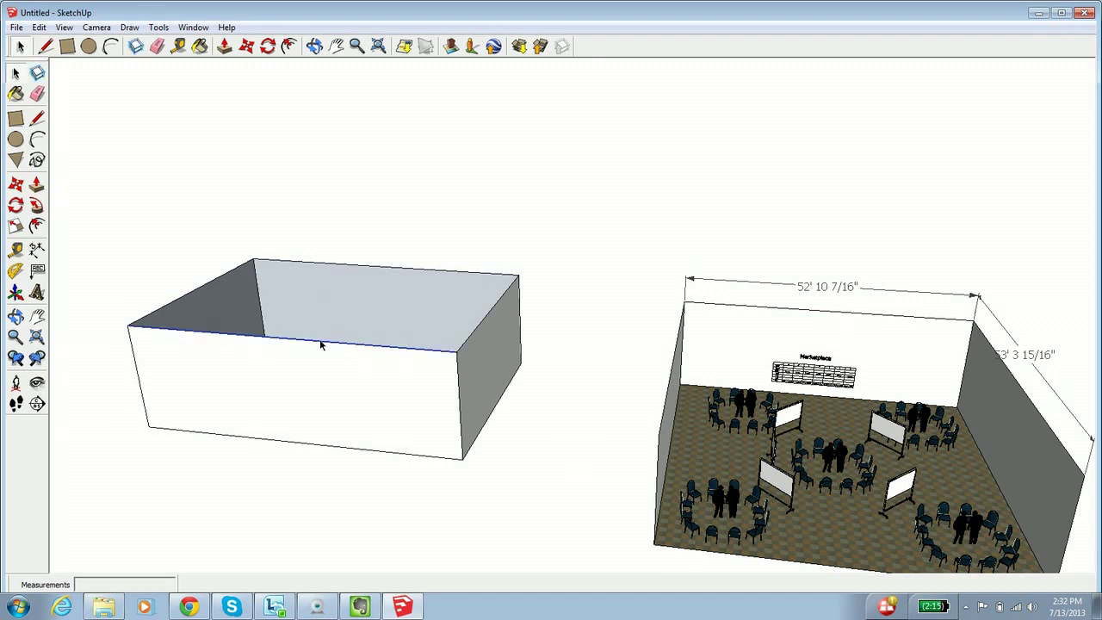
{"action": "key", "text": "Delete"}
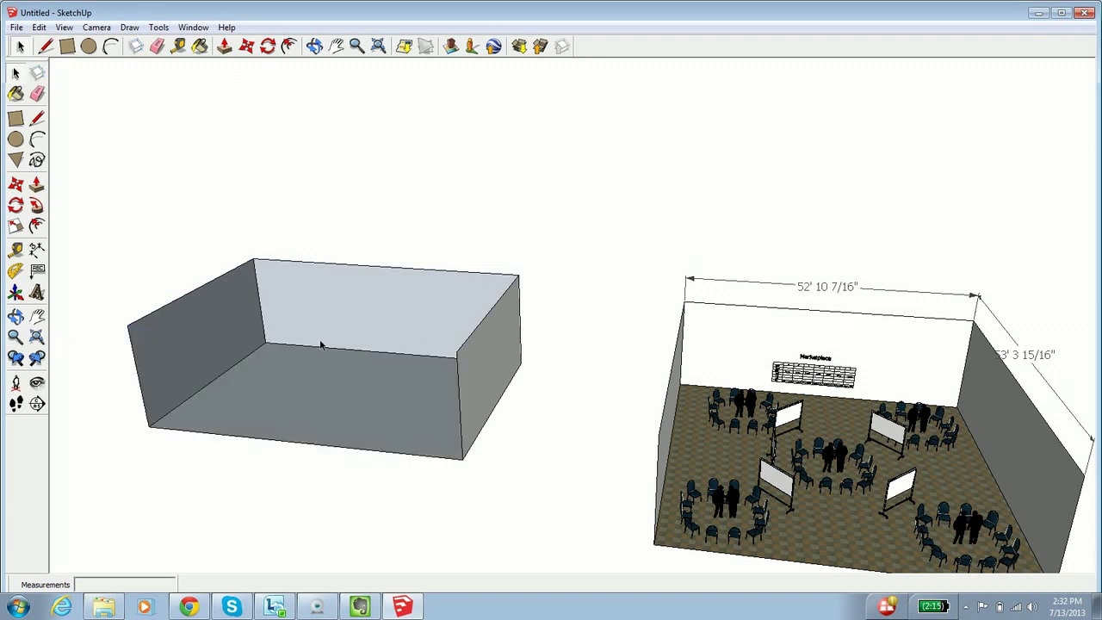
{"action": "left_click", "coordinate": [315, 45]}
{"action": "left_click_drag", "start_coordinate": [327, 295], "coordinate": [558, 244]}
{"action": "left_click", "coordinate": [337, 47]}
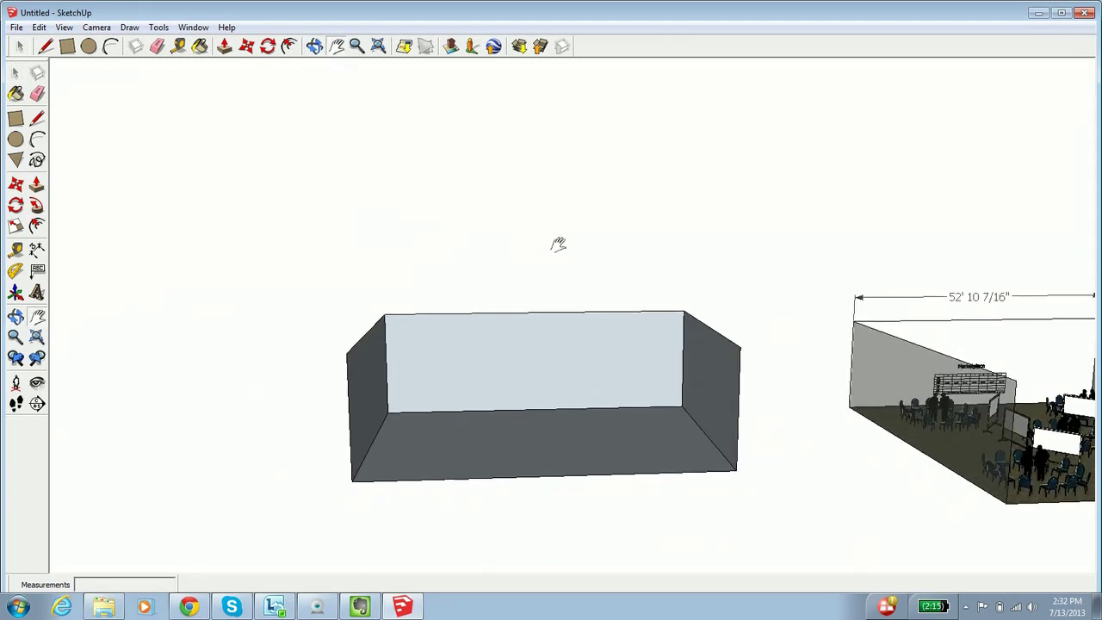
{"action": "left_click", "coordinate": [356, 46]}
{"action": "left_click_drag", "start_coordinate": [502, 395], "coordinate": [499, 310]}
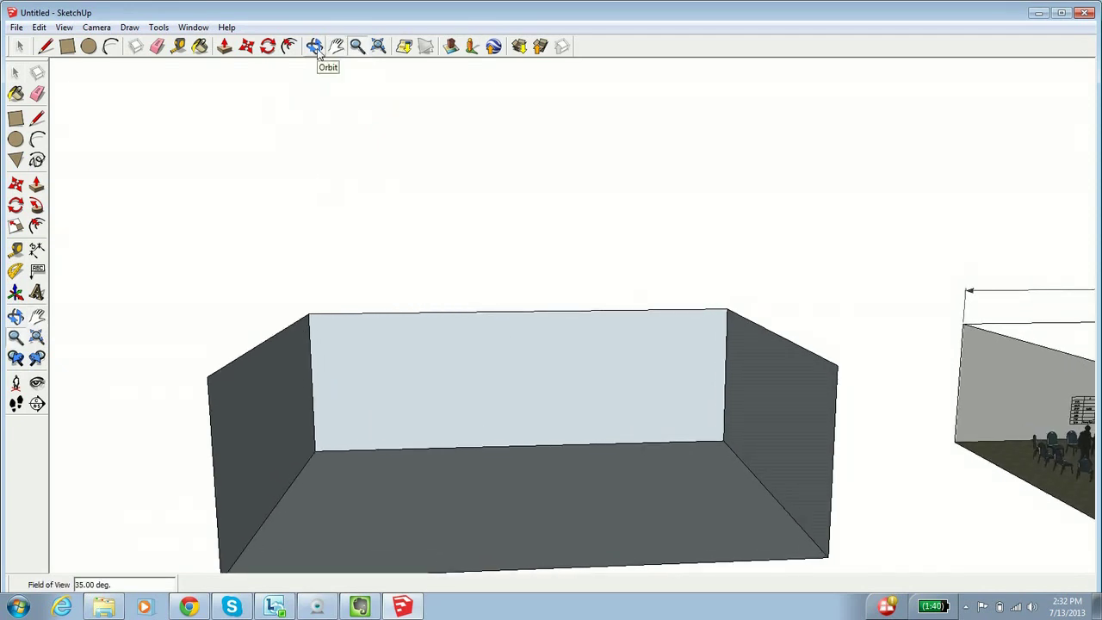
Choose the Carpet_Pattern_Squares material from Carpet and Textiles for the floor
{"action": "left_click", "coordinate": [15, 95]}
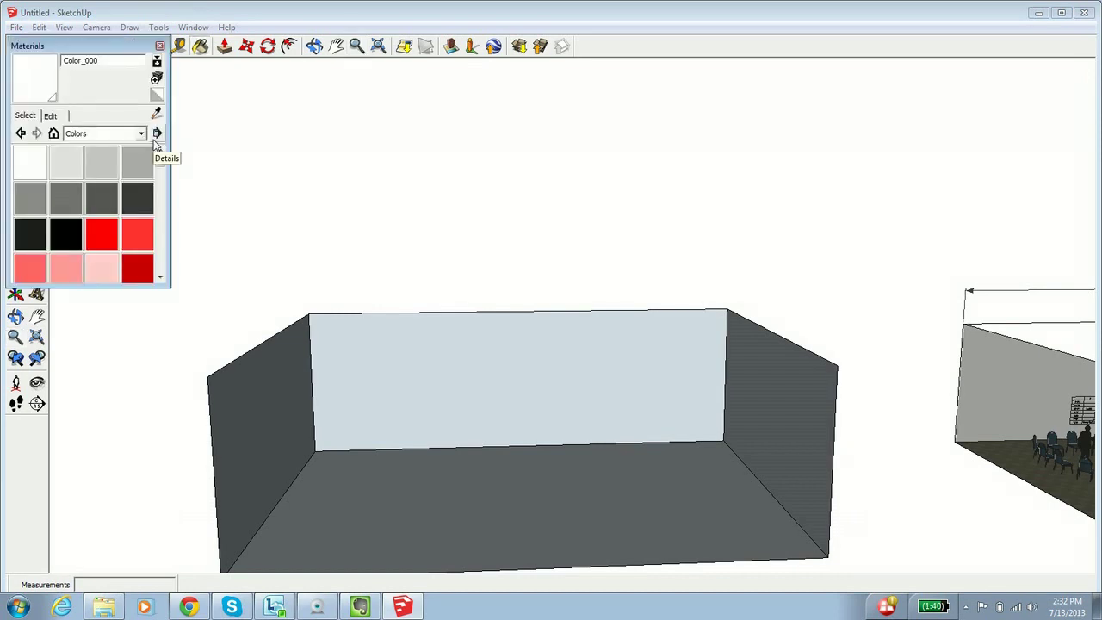
{"action": "left_click", "coordinate": [143, 136]}
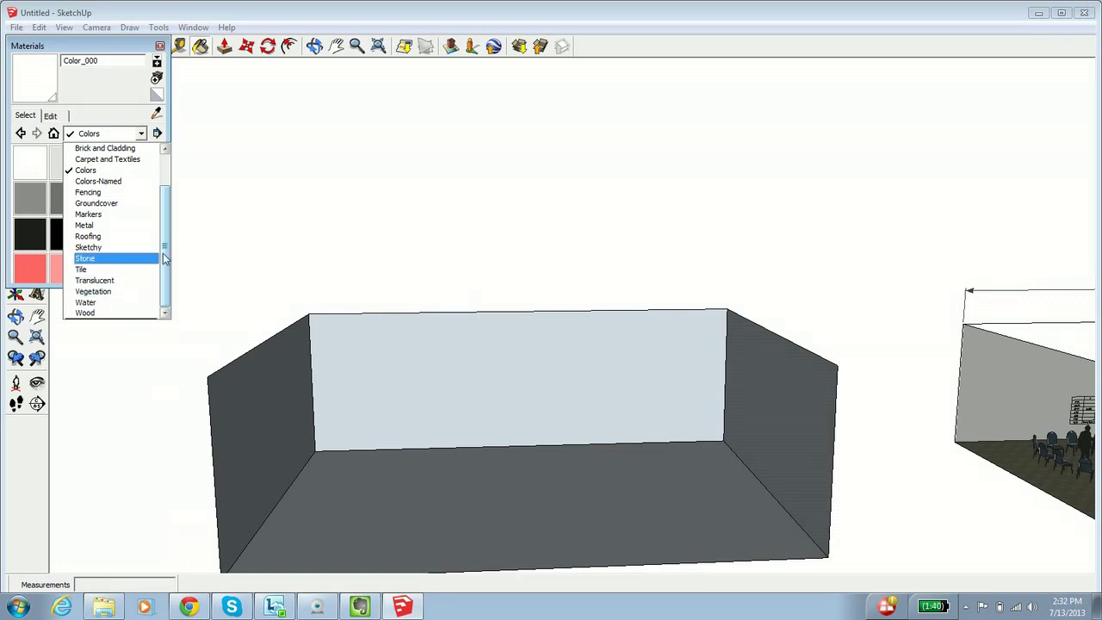
{"action": "scroll", "coordinate": [165, 259], "scroll_direction": "up", "scroll_amount": 2}
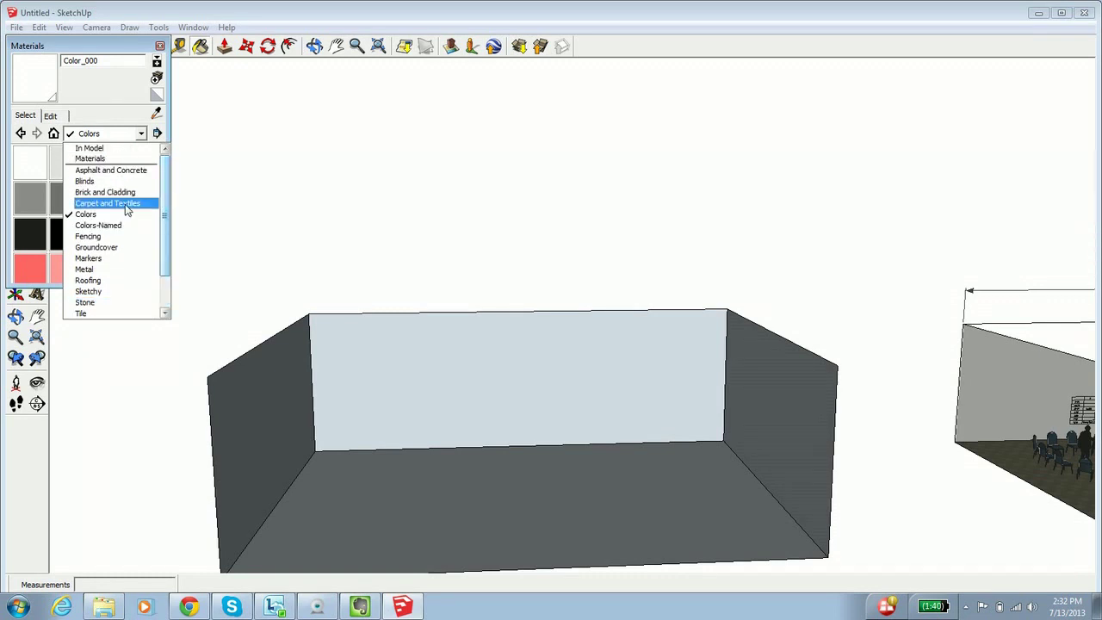
{"action": "left_click", "coordinate": [121, 203]}
{"action": "left_click", "coordinate": [69, 208]}
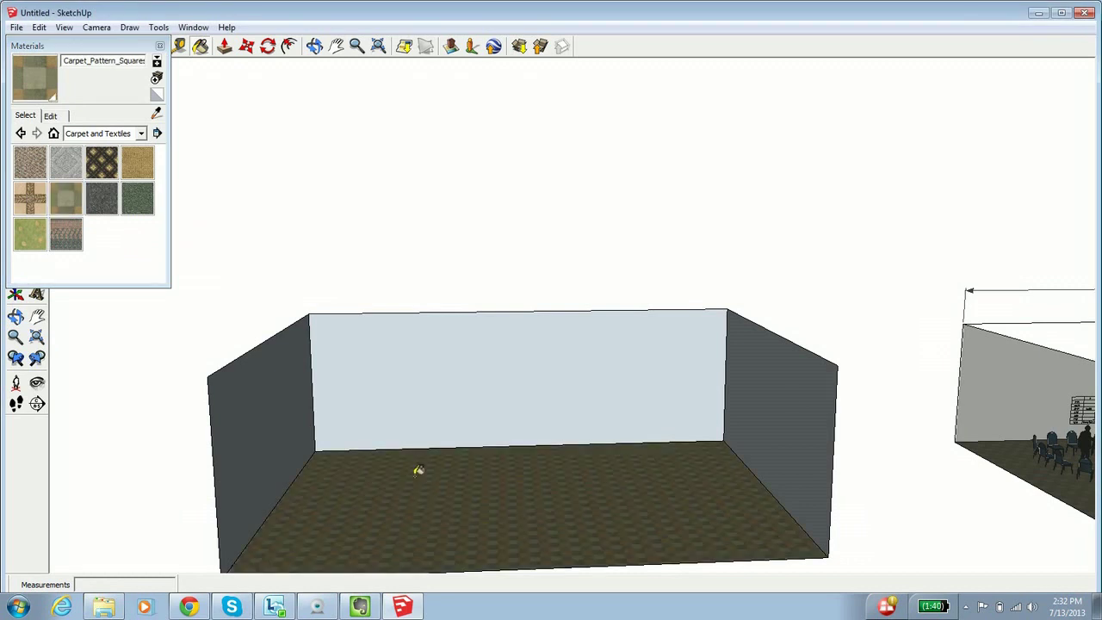
Paint the left and back walls with yellow Color_E08
{"action": "left_click", "coordinate": [145, 136]}
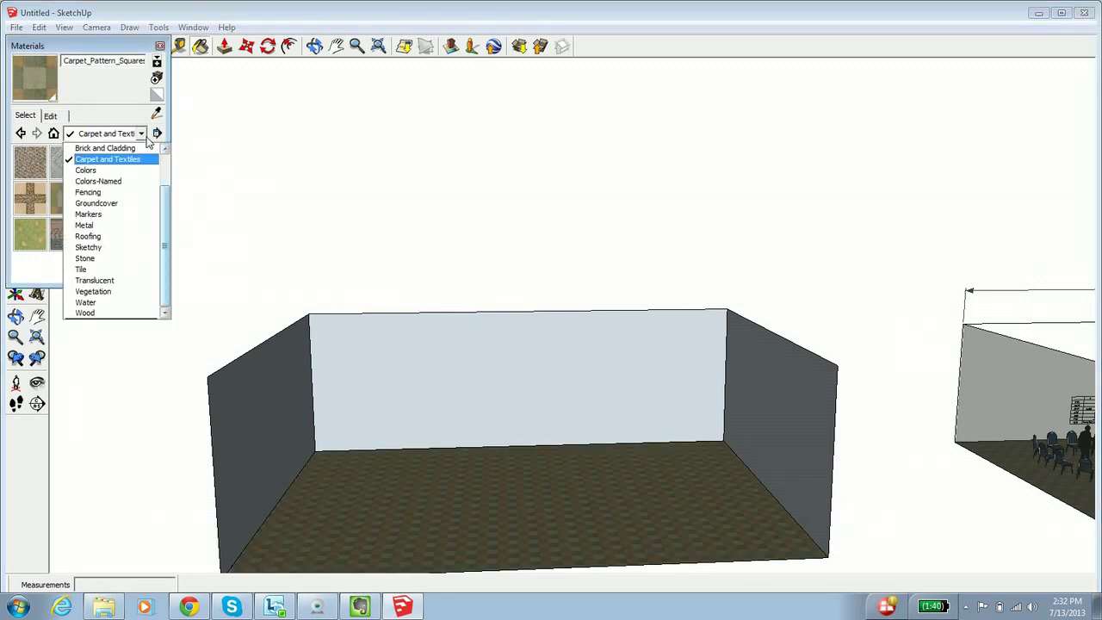
{"action": "left_click", "coordinate": [148, 172]}
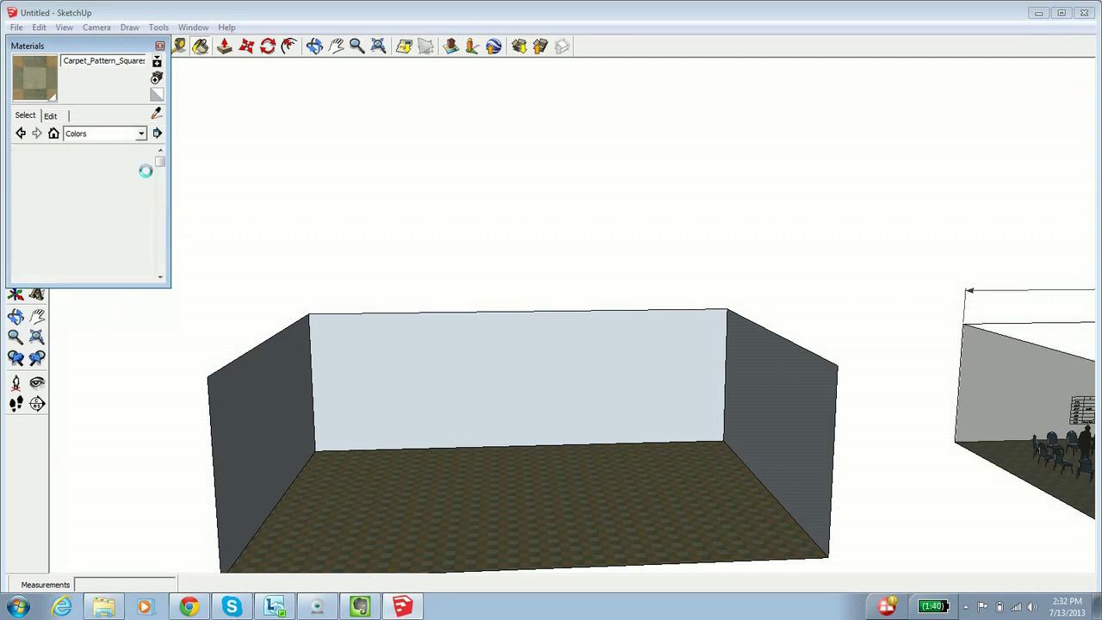
{"action": "left_click_drag", "start_coordinate": [160, 161], "coordinate": [165, 198]}
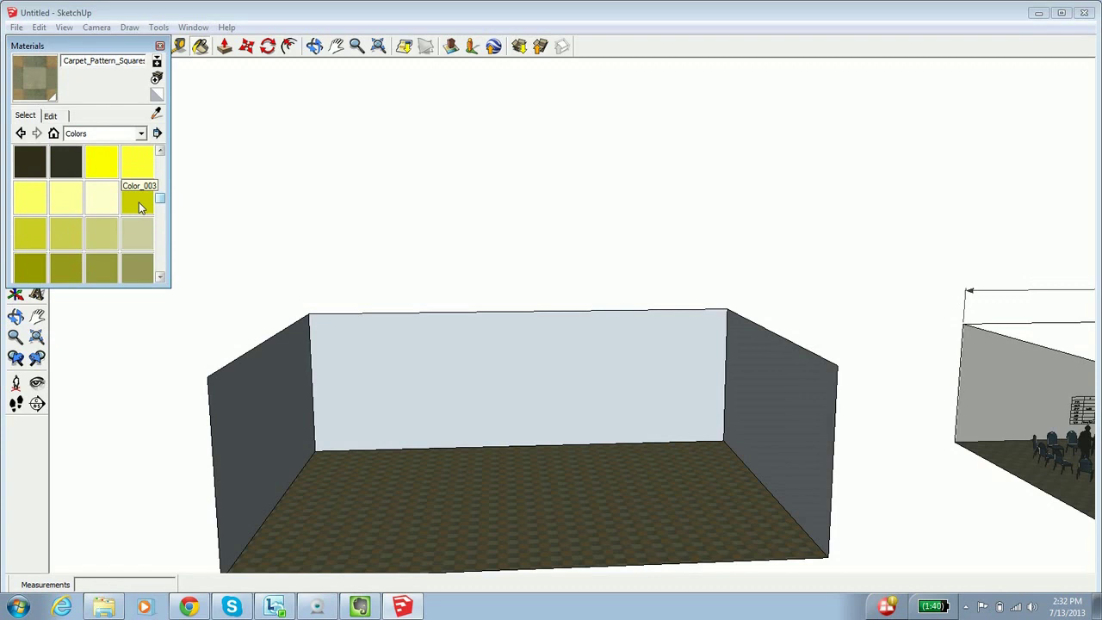
{"action": "left_click", "coordinate": [69, 228]}
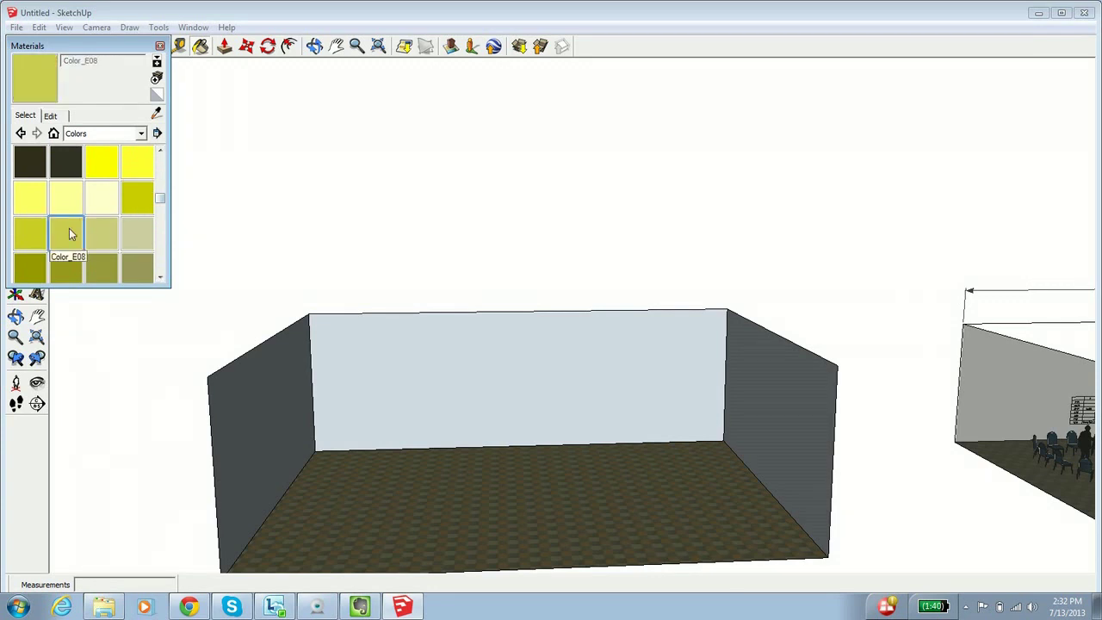
{"action": "left_click", "coordinate": [243, 388]}
{"action": "left_click", "coordinate": [474, 356]}
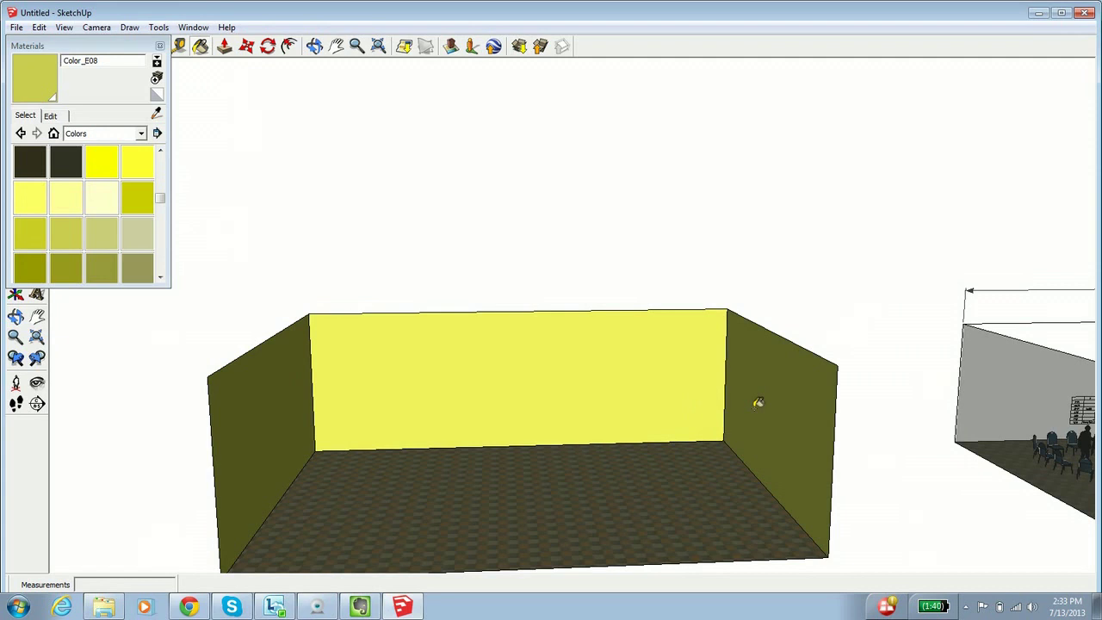
{"action": "left_click", "coordinate": [159, 45]}
Glance at the reference room, then zoom and pan until the yellow room fills the view
{"action": "left_click", "coordinate": [337, 46]}
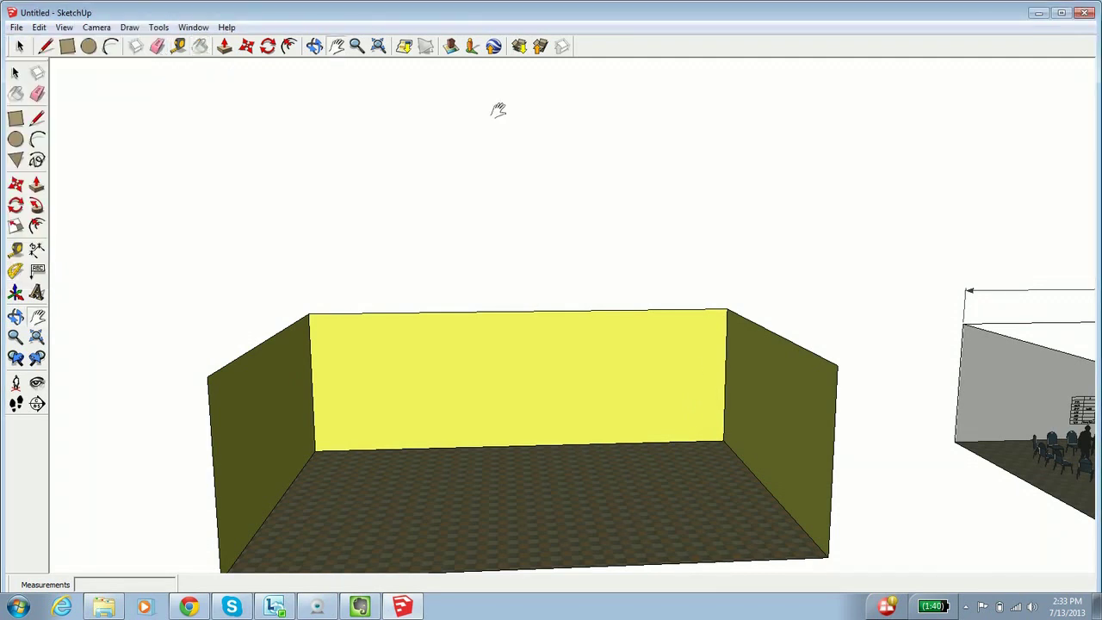
{"action": "left_click_drag", "start_coordinate": [726, 242], "coordinate": [205, 152]}
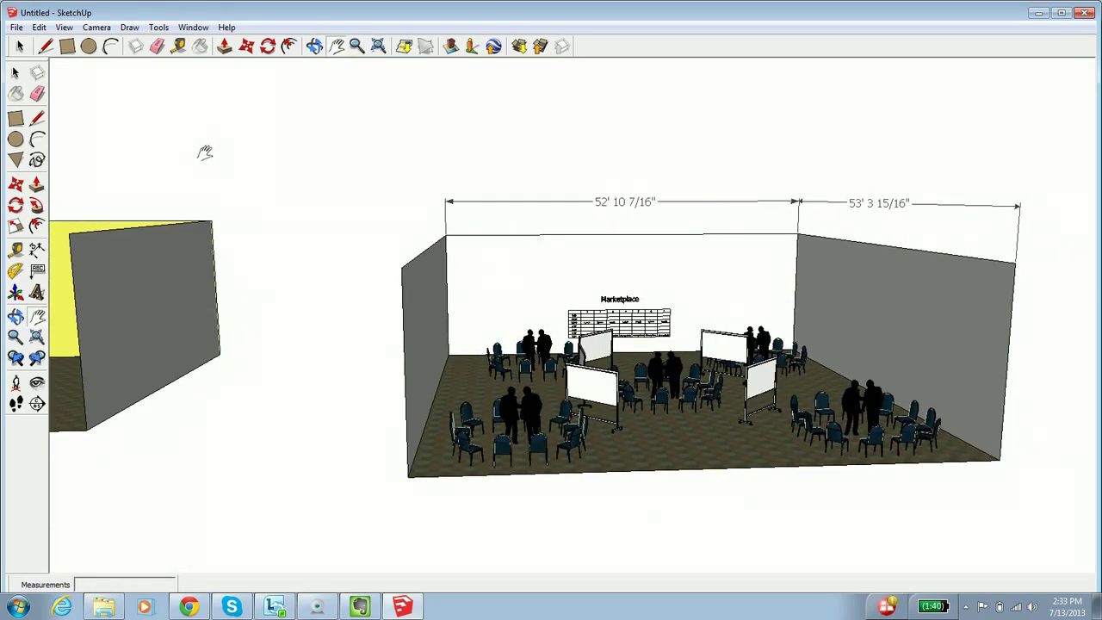
{"action": "left_click_drag", "start_coordinate": [205, 152], "coordinate": [749, 181]}
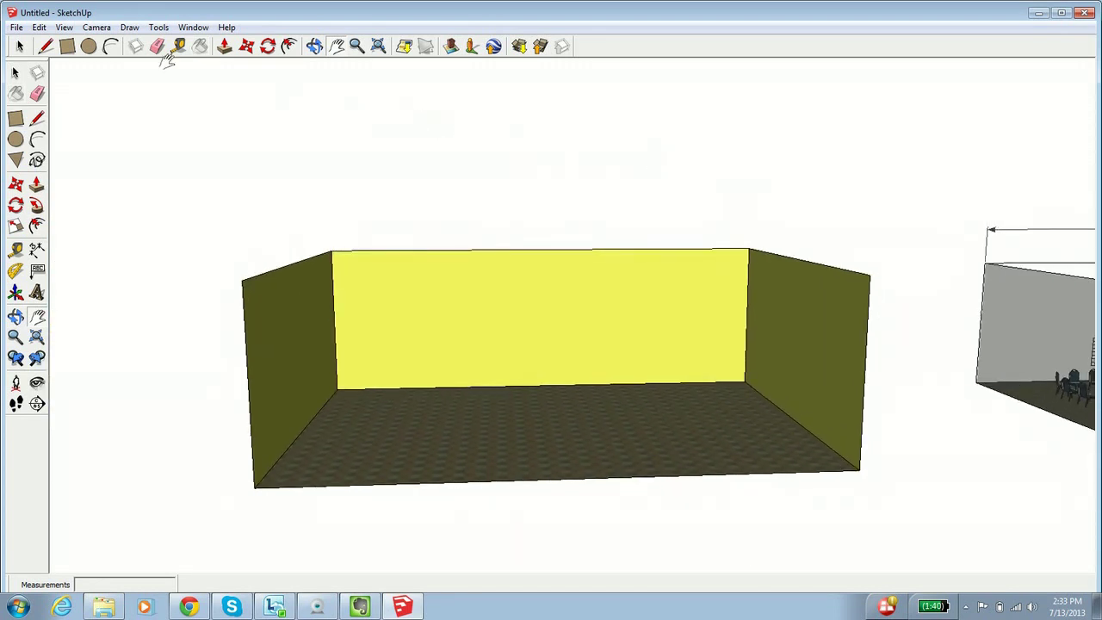
{"action": "left_click", "coordinate": [356, 47]}
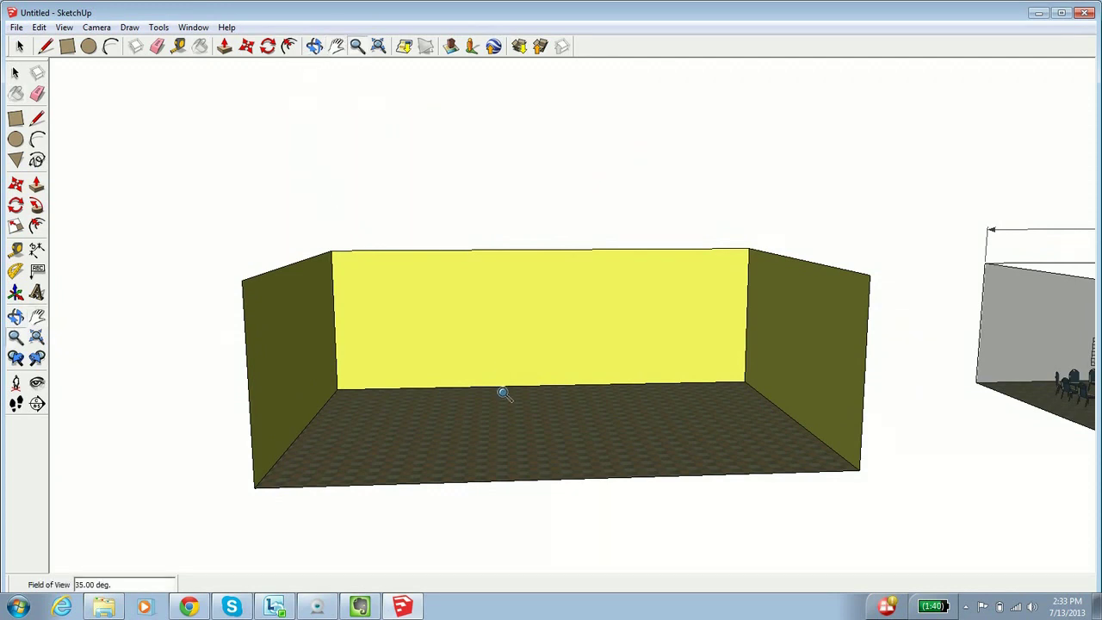
{"action": "left_click_drag", "start_coordinate": [503, 393], "coordinate": [507, 307]}
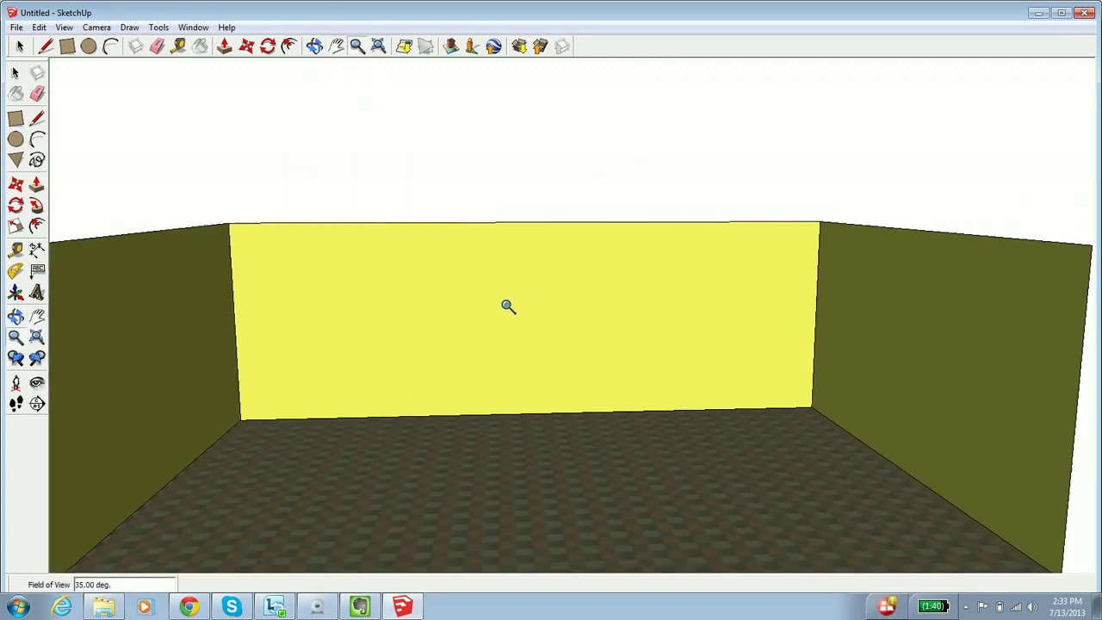
{"action": "left_click", "coordinate": [336, 47]}
{"action": "left_click_drag", "start_coordinate": [425, 356], "coordinate": [430, 300]}
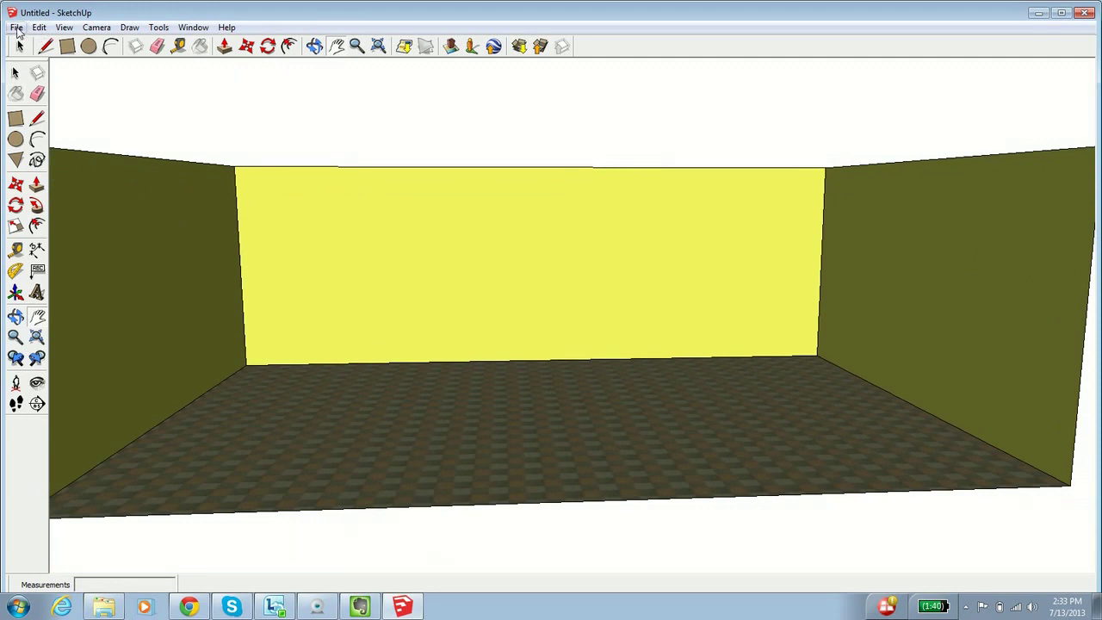
Search 3D Warehouse for 'banquet' and download the banquet chair model into the model
{"action": "left_click", "coordinate": [17, 29]}
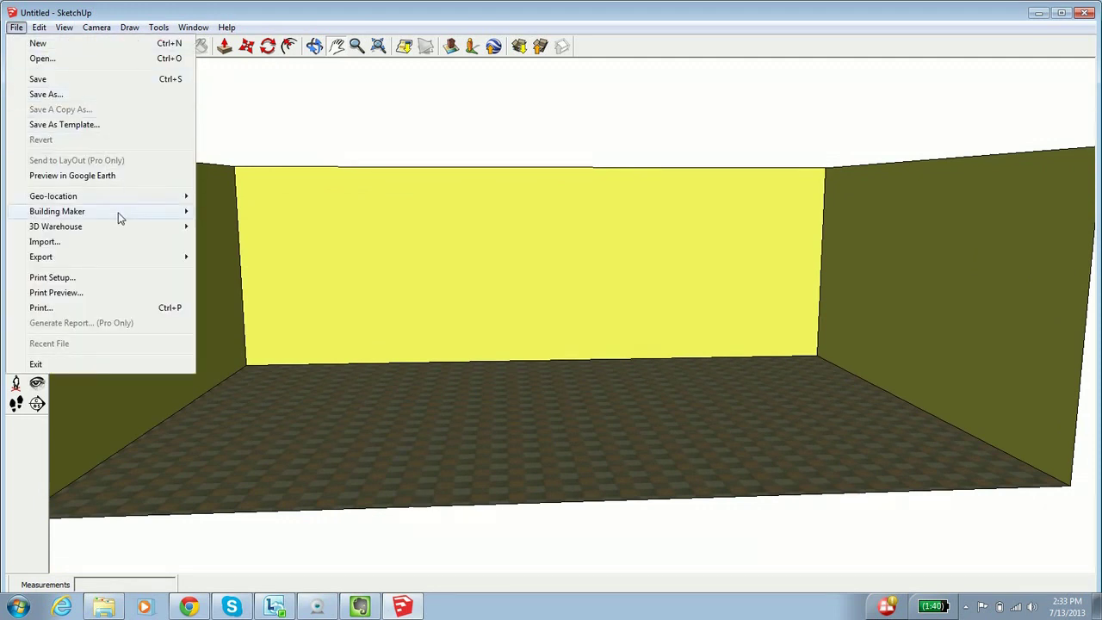
{"action": "mouse_move", "coordinate": [121, 232]}
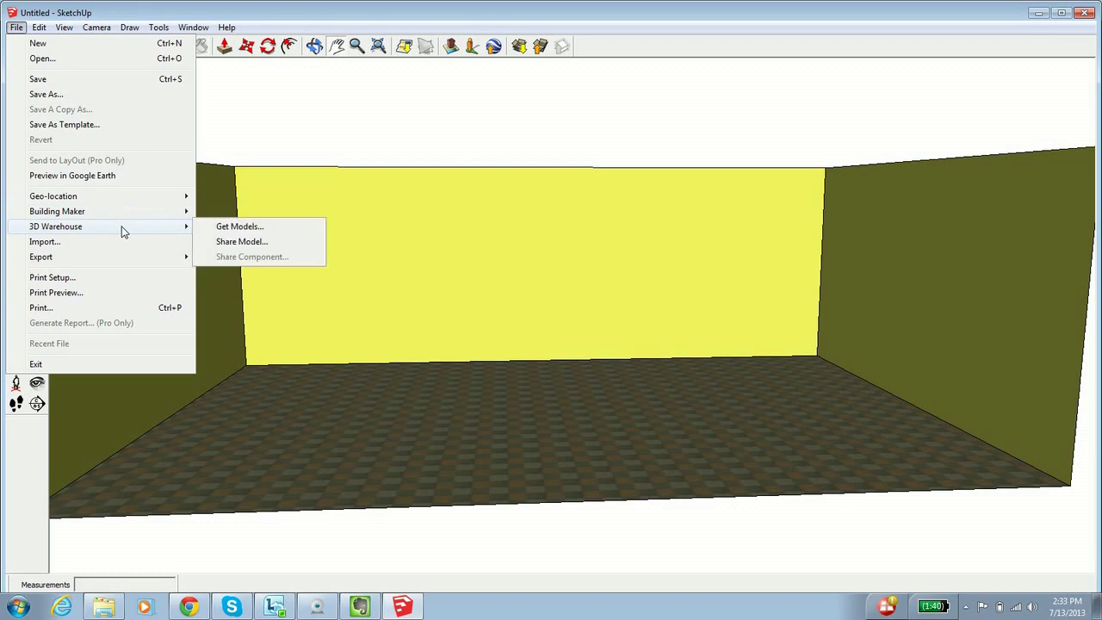
{"action": "left_click", "coordinate": [236, 228]}
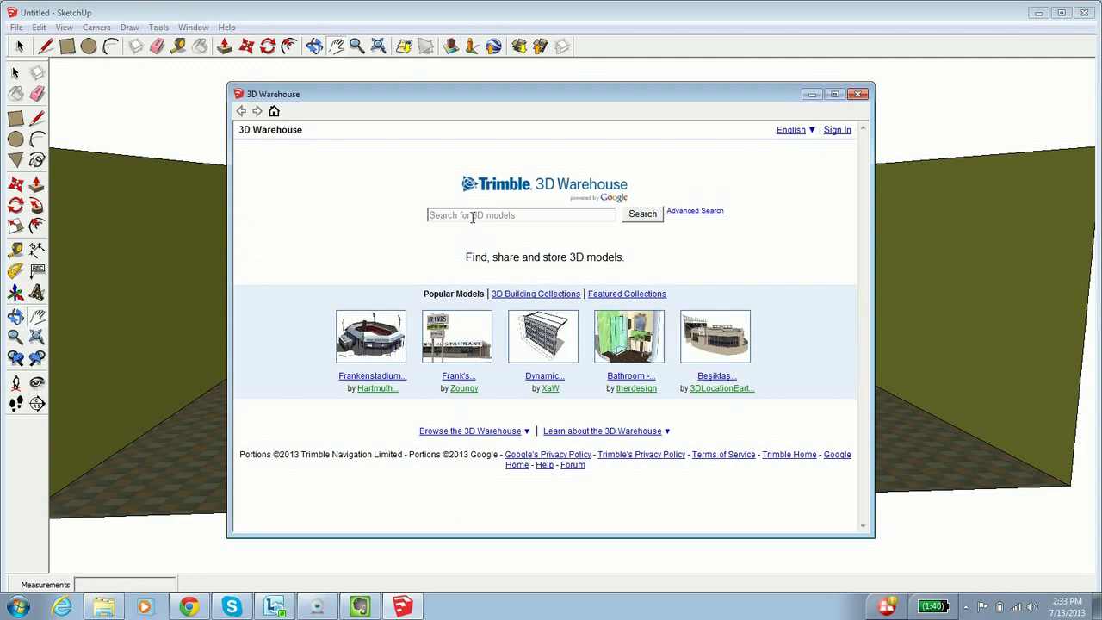
{"action": "left_click", "coordinate": [472, 217]}
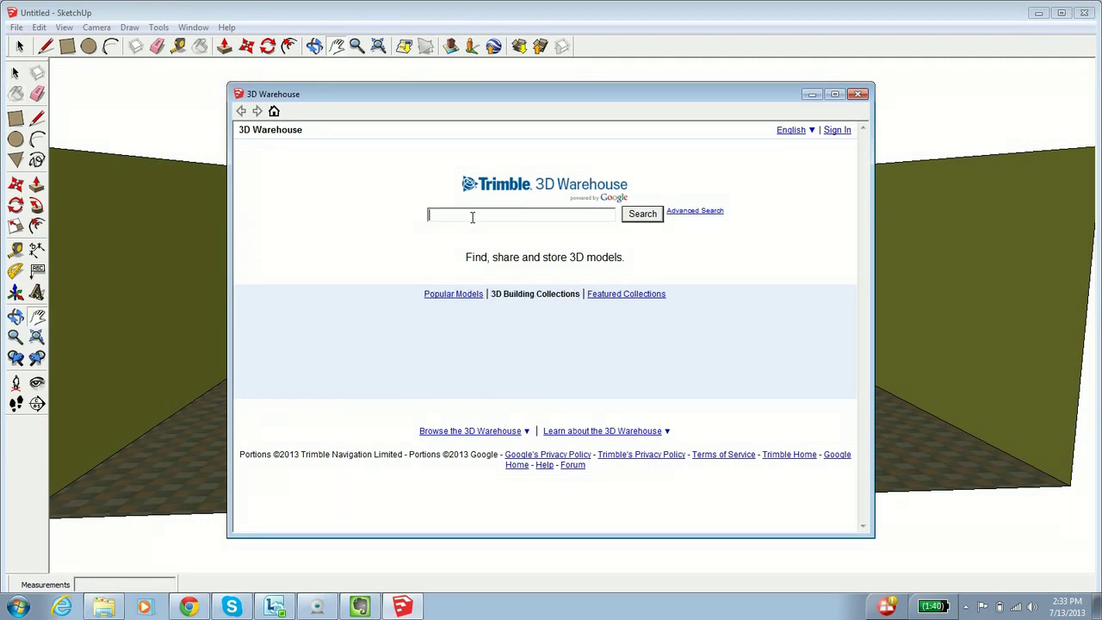
{"action": "type", "text": "banquet"}
{"action": "key", "text": "Return"}
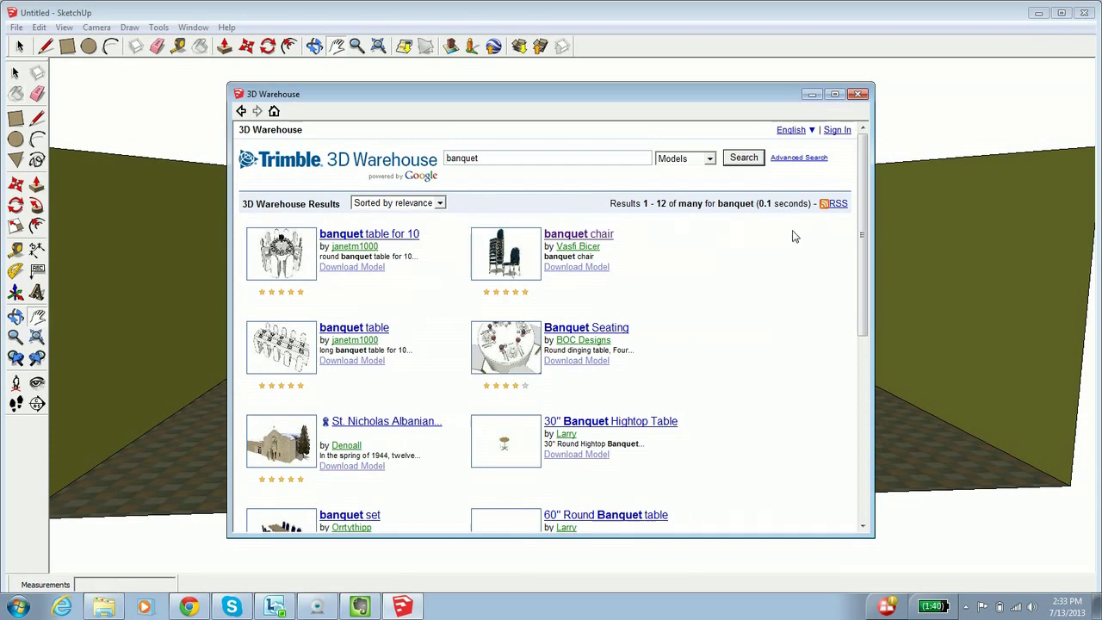
{"action": "mouse_move", "coordinate": [865, 221]}
{"action": "left_mouse_down"}
{"action": "mouse_move", "coordinate": [883, 427]}
{"action": "mouse_move", "coordinate": [866, 361]}
{"action": "mouse_move", "coordinate": [860, 224]}
{"action": "left_mouse_up"}
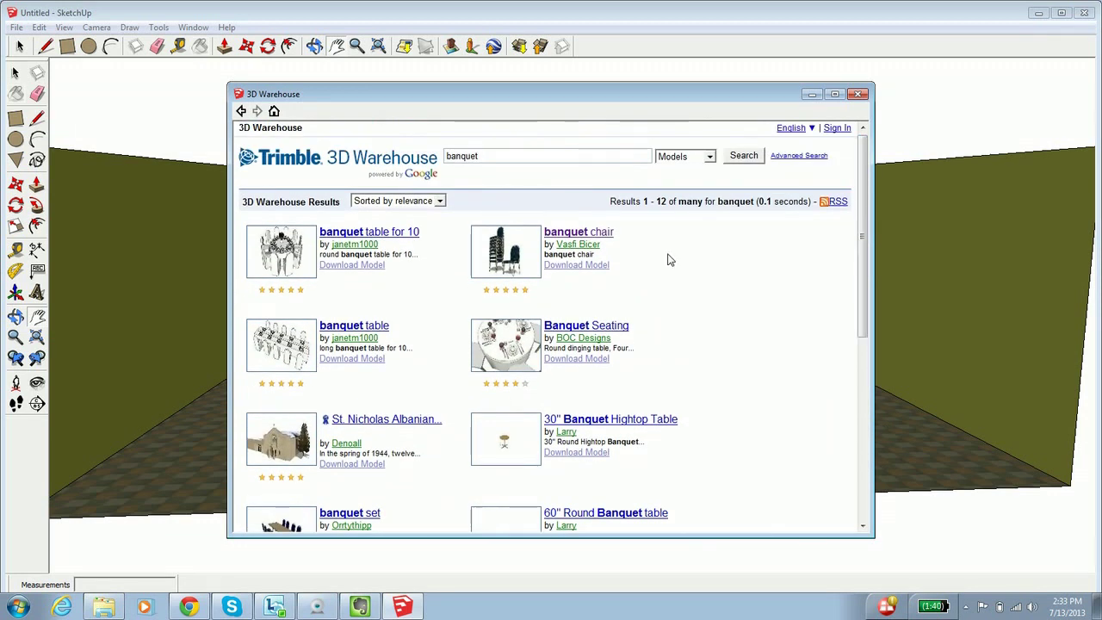
{"action": "left_click", "coordinate": [601, 233]}
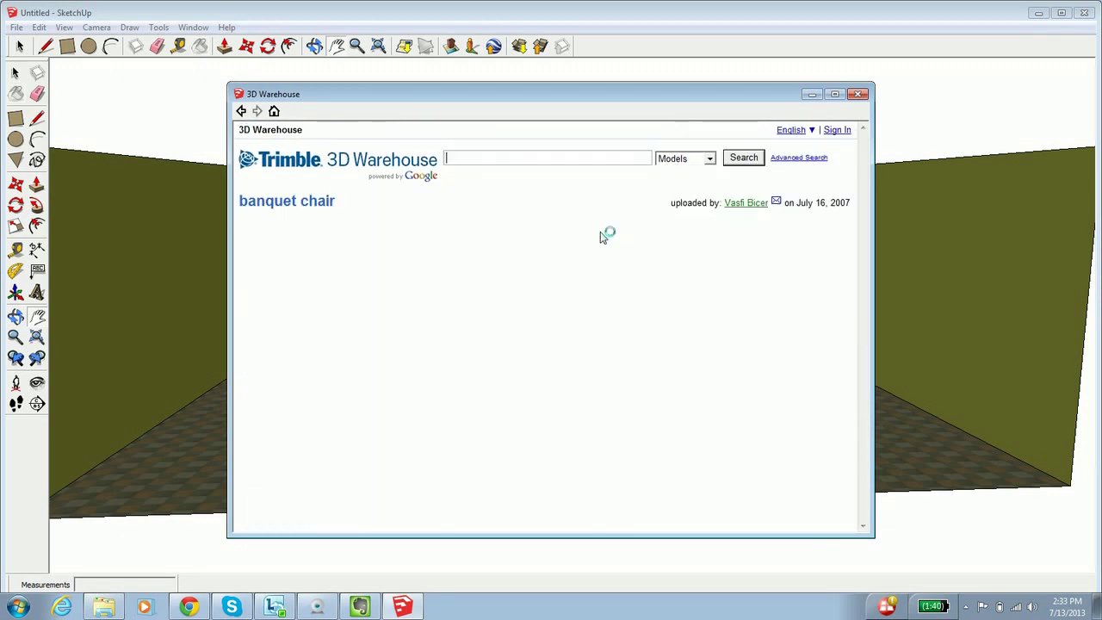
{"action": "left_click", "coordinate": [523, 440]}
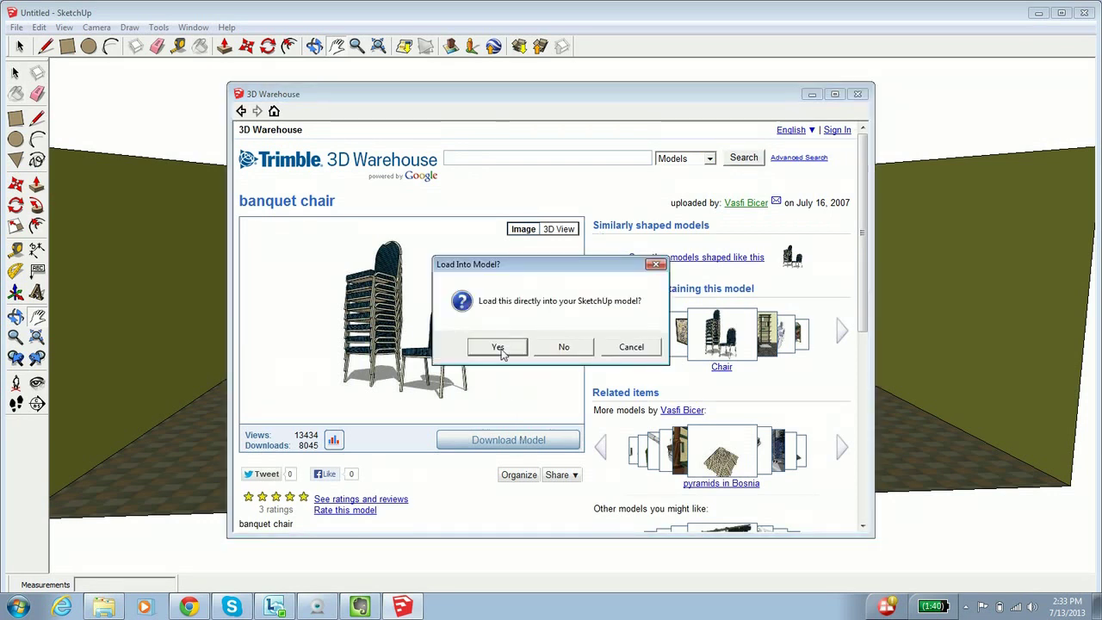
{"action": "left_click", "coordinate": [499, 348]}
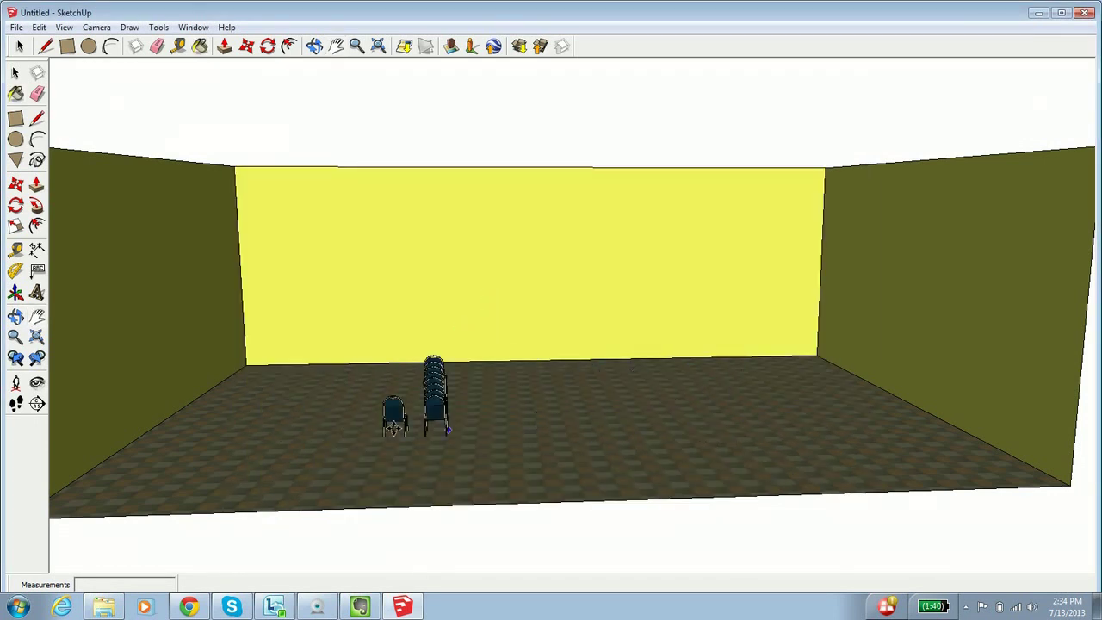
Place the chair group on the floor, explode it, and delete the stack keeping the front chair
{"action": "left_click", "coordinate": [445, 427]}
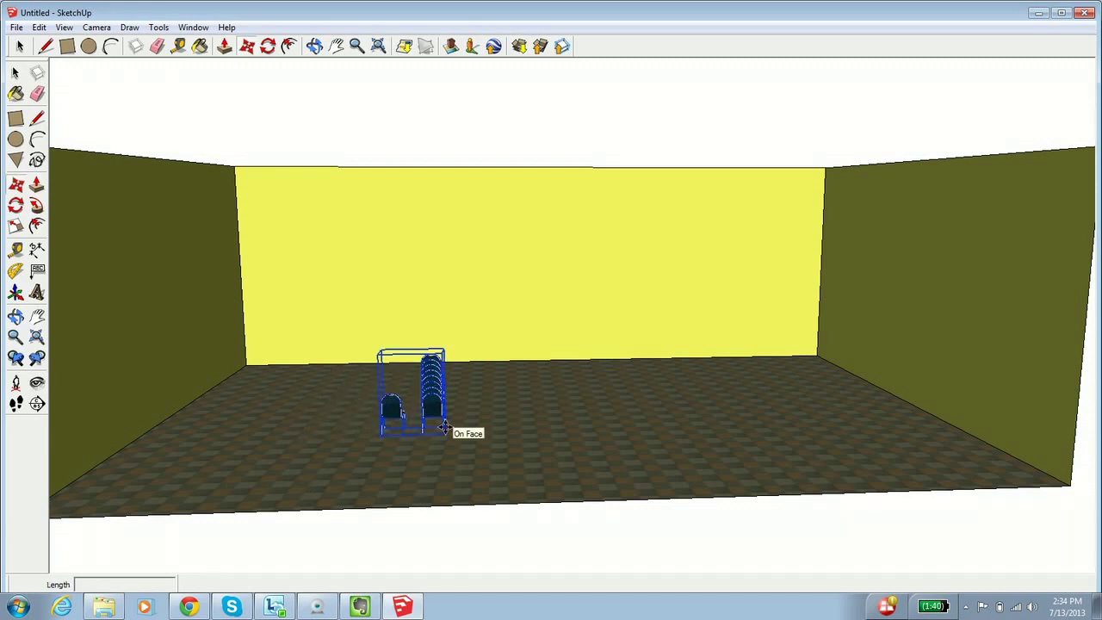
{"action": "left_click", "coordinate": [15, 73]}
{"action": "left_click", "coordinate": [237, 87]}
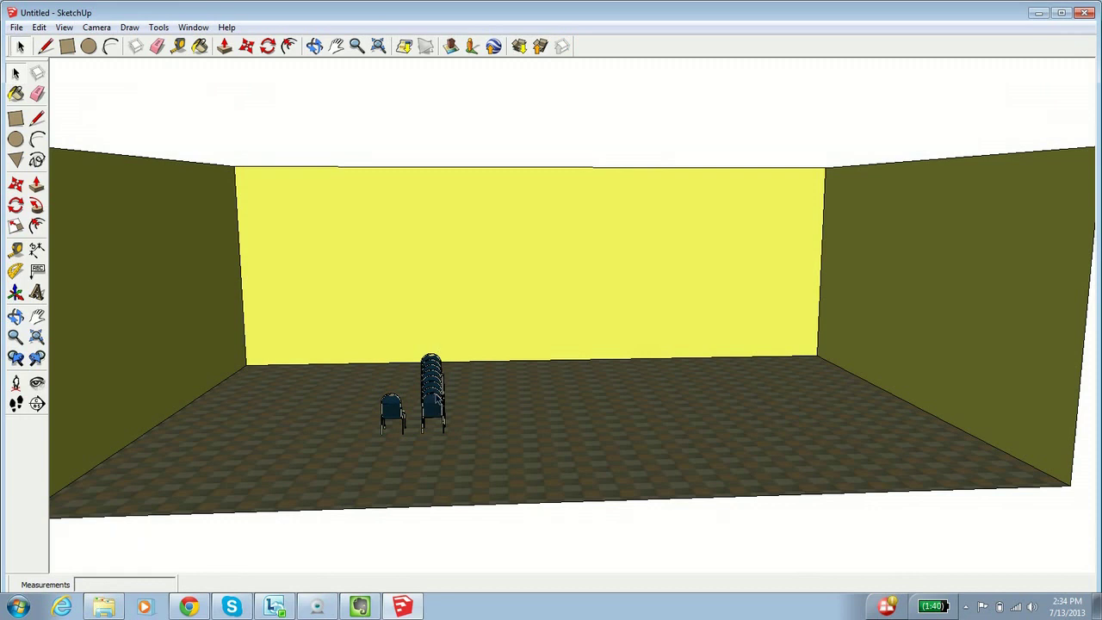
{"action": "left_click", "coordinate": [436, 398]}
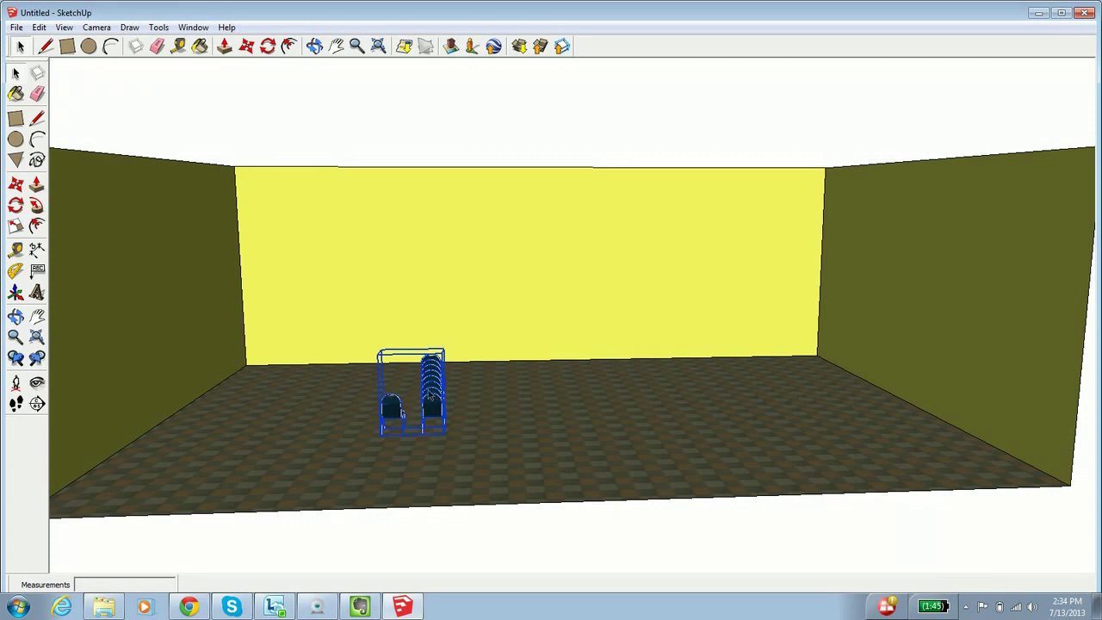
{"action": "right_click", "coordinate": [431, 395]}
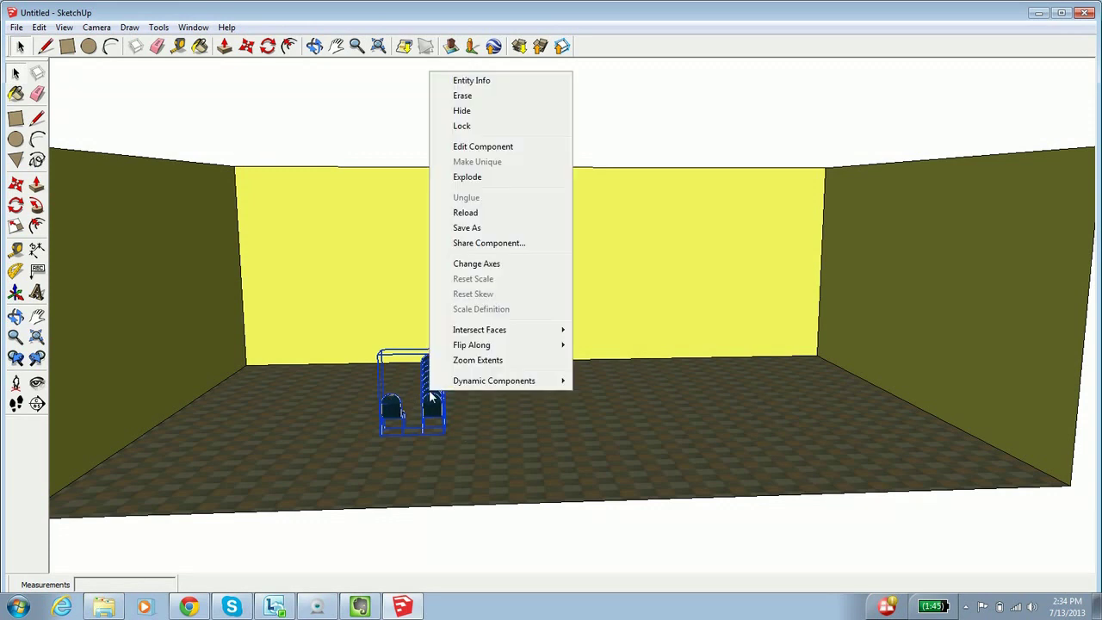
{"action": "left_click", "coordinate": [482, 178]}
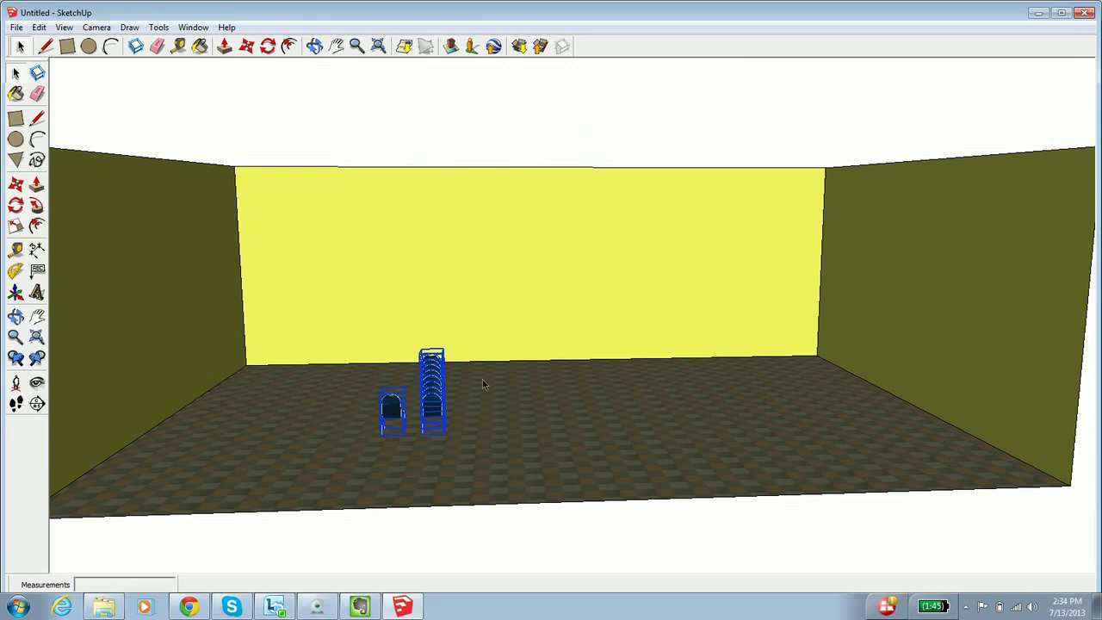
{"action": "left_click", "coordinate": [397, 405], "text": "shift"}
{"action": "key", "text": "Delete"}
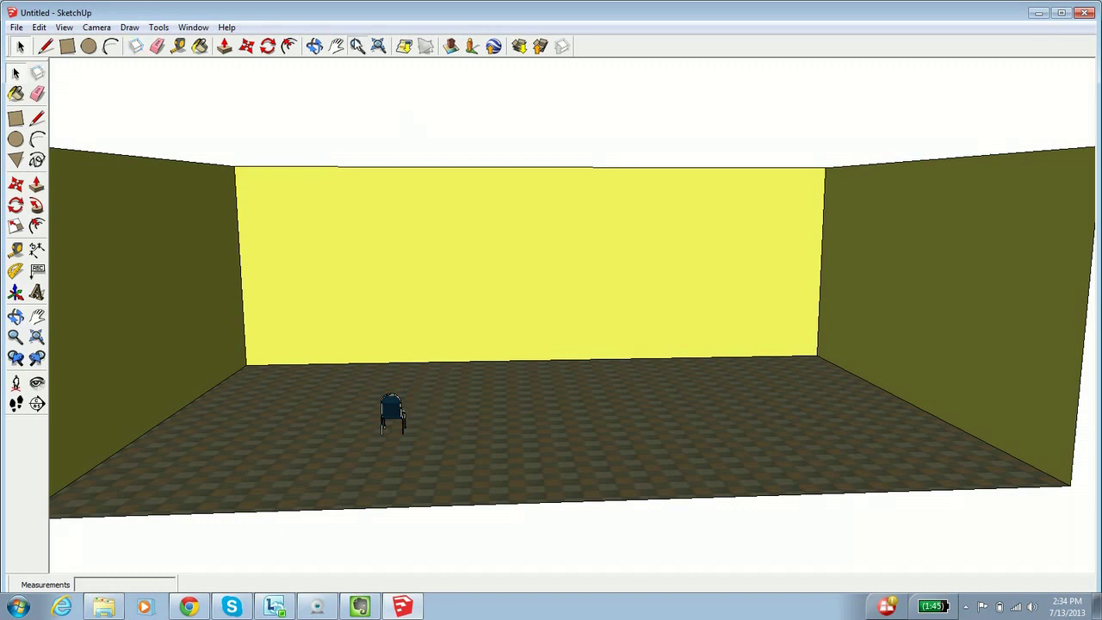
{"action": "left_click", "coordinate": [356, 46]}
Zoom, pan and orbit to see the chair at floor level against the white and green walls
{"action": "left_click_drag", "start_coordinate": [376, 474], "coordinate": [406, 330]}
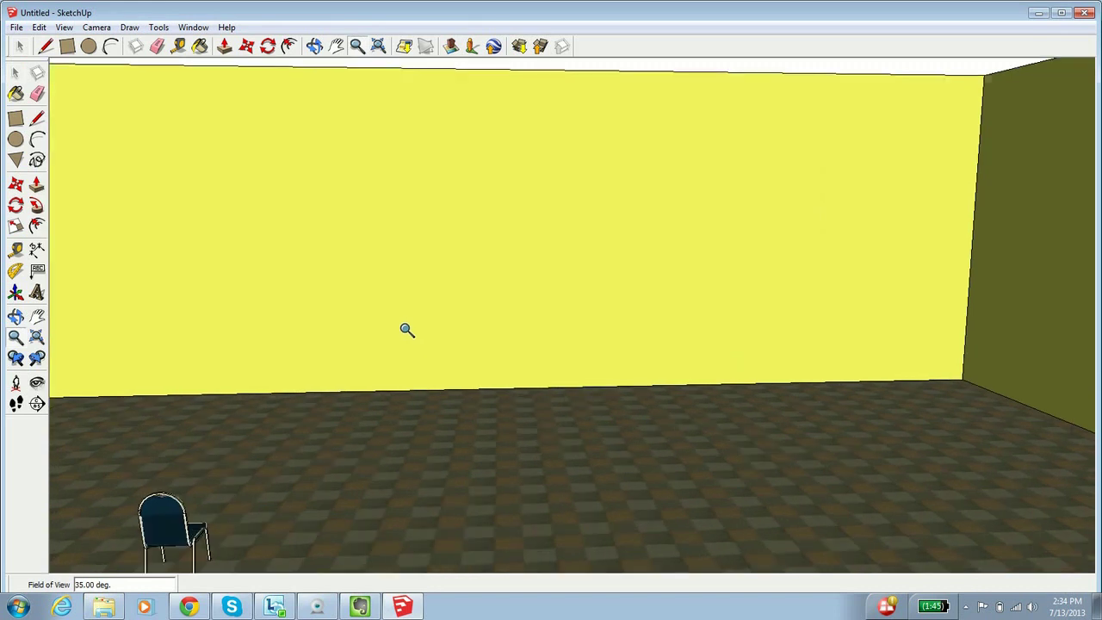
{"action": "left_click", "coordinate": [337, 46]}
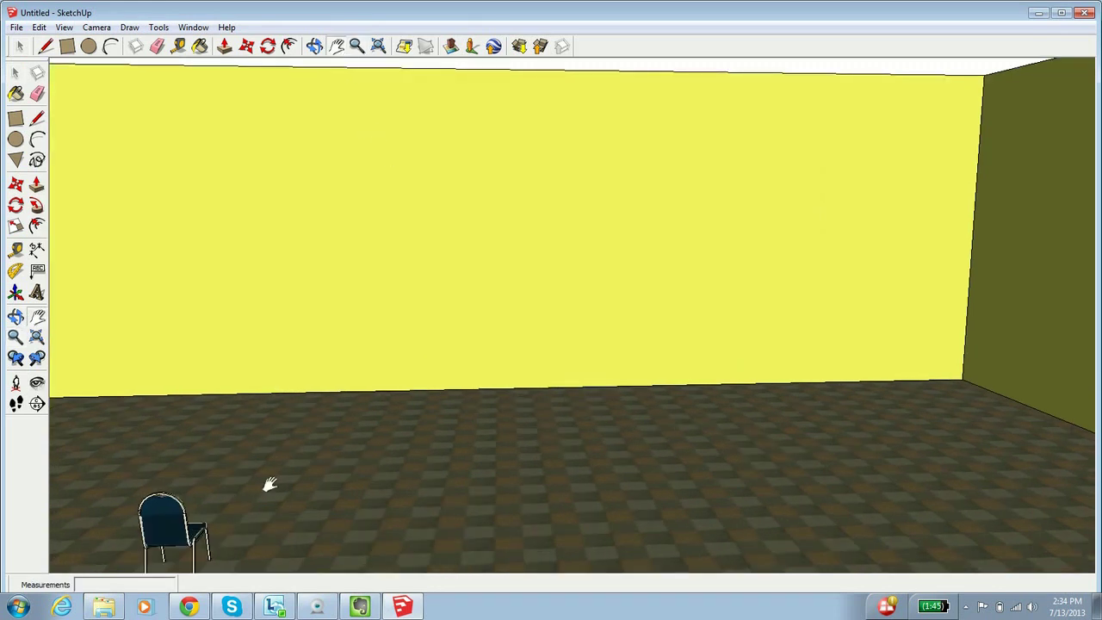
{"action": "left_click_drag", "start_coordinate": [270, 484], "coordinate": [363, 365]}
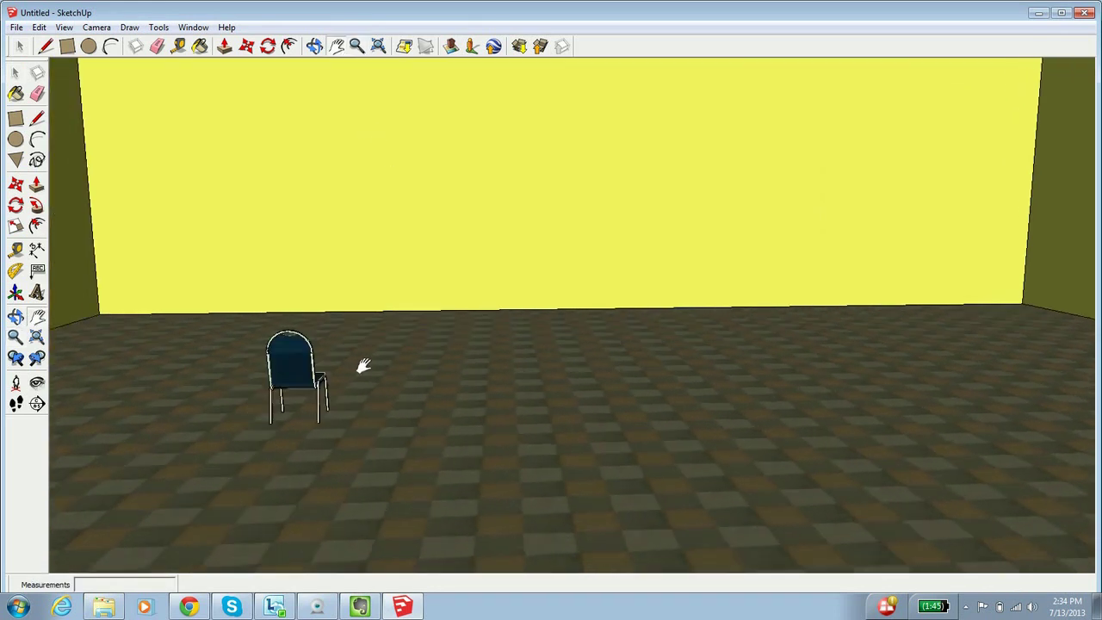
{"action": "left_click", "coordinate": [314, 46]}
{"action": "left_click_drag", "start_coordinate": [377, 232], "coordinate": [99, 390]}
{"action": "left_click_drag", "start_coordinate": [382, 304], "coordinate": [250, 396]}
{"action": "left_click", "coordinate": [336, 46]}
{"action": "left_click_drag", "start_coordinate": [398, 174], "coordinate": [455, 350]}
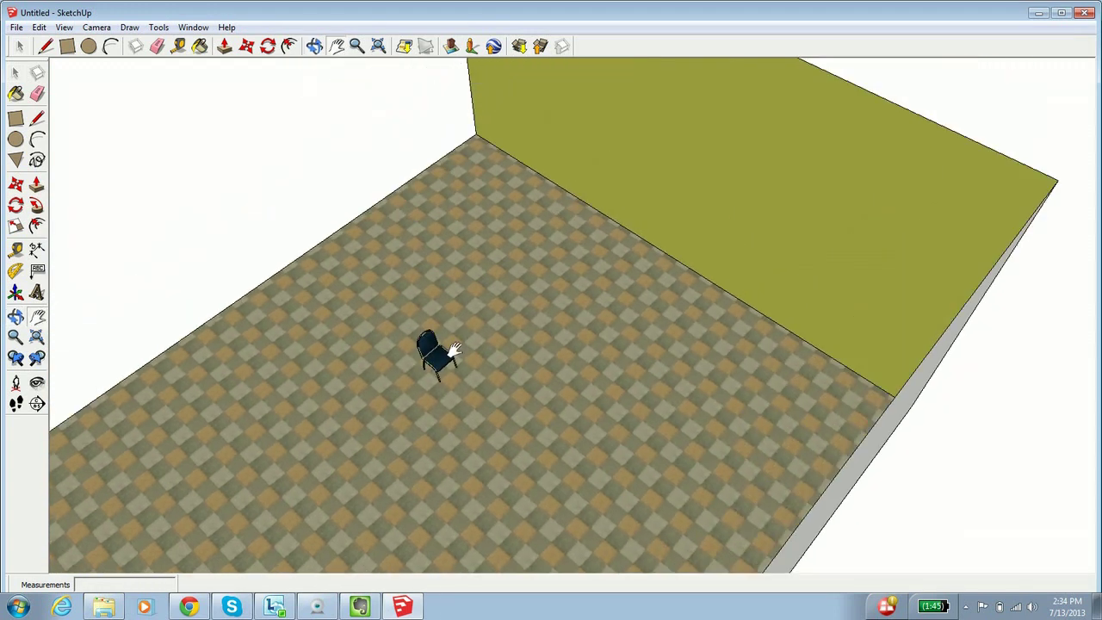
{"action": "left_click", "coordinate": [357, 46]}
{"action": "left_click_drag", "start_coordinate": [440, 393], "coordinate": [488, 187]}
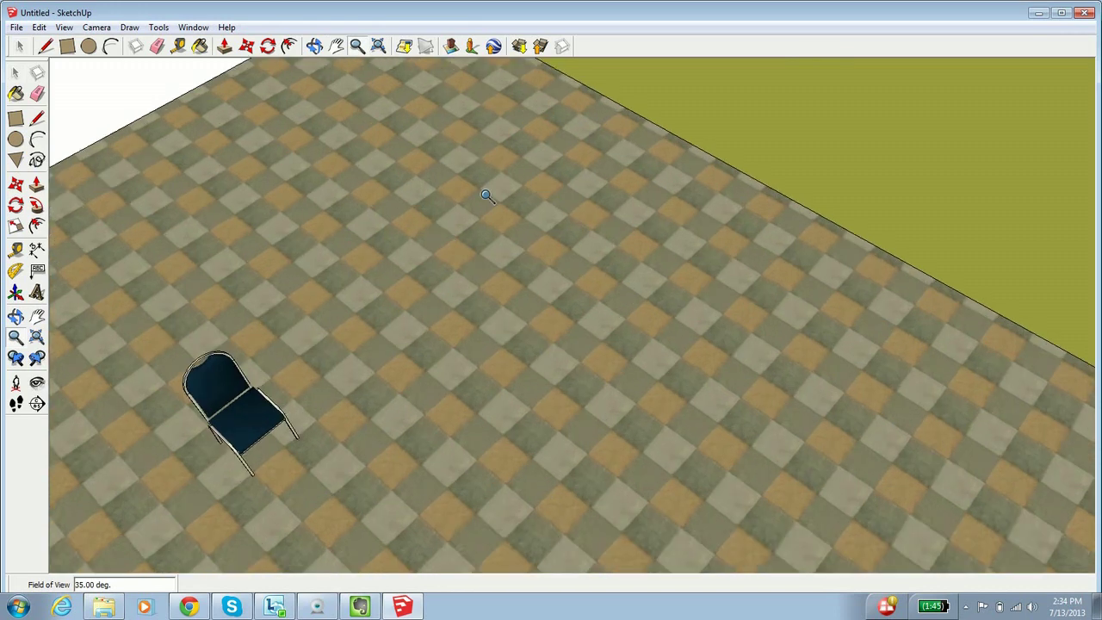
{"action": "left_click", "coordinate": [315, 46]}
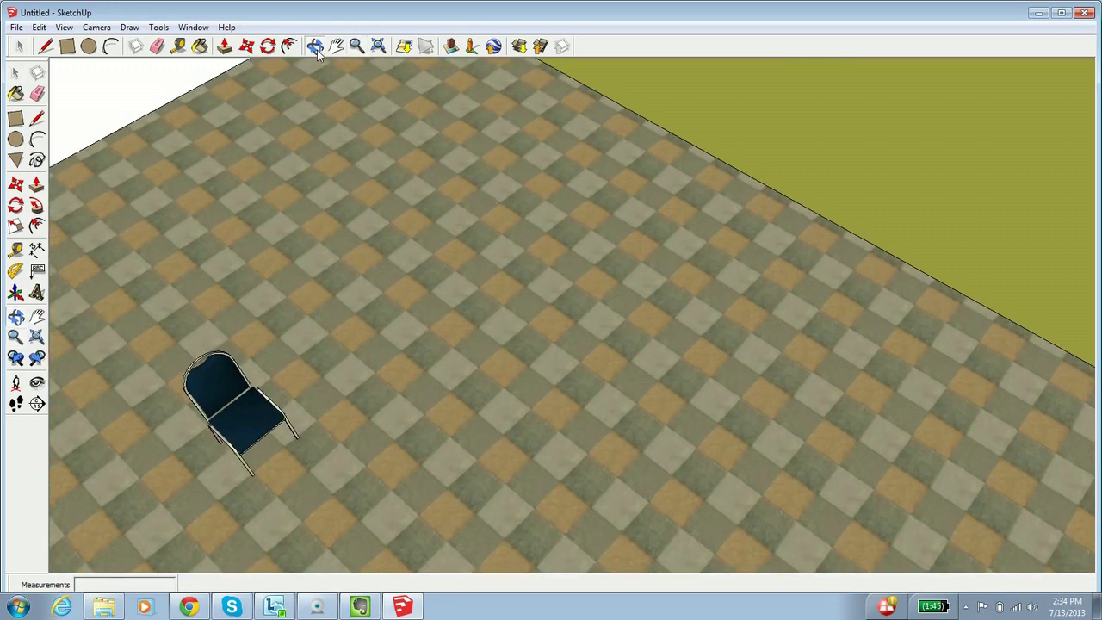
{"action": "left_click_drag", "start_coordinate": [327, 163], "coordinate": [326, 234]}
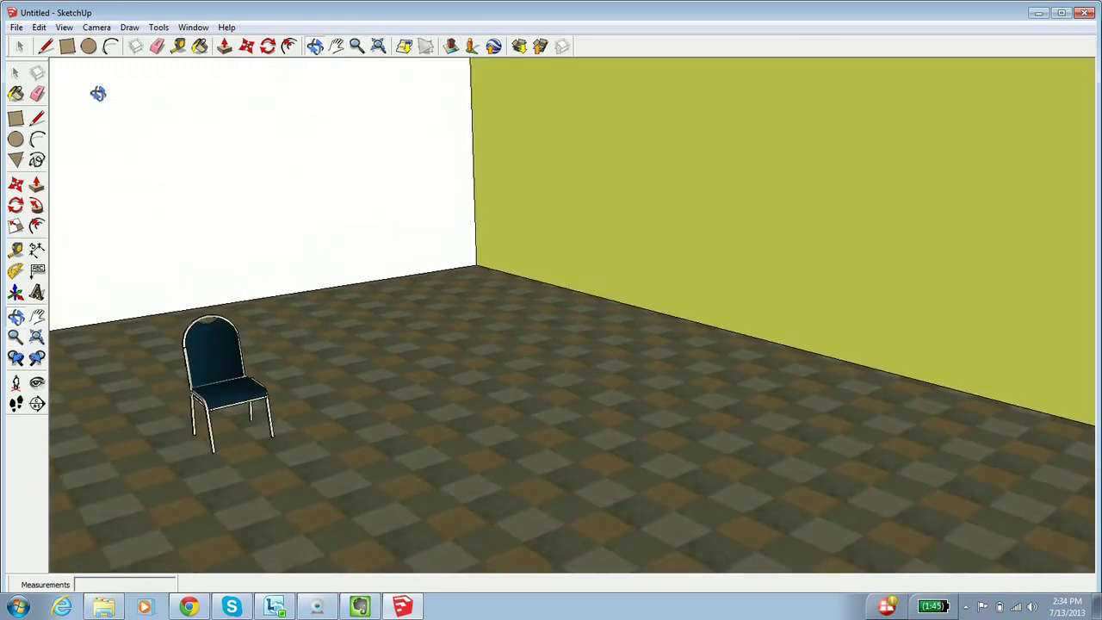
{"action": "left_click", "coordinate": [15, 75]}
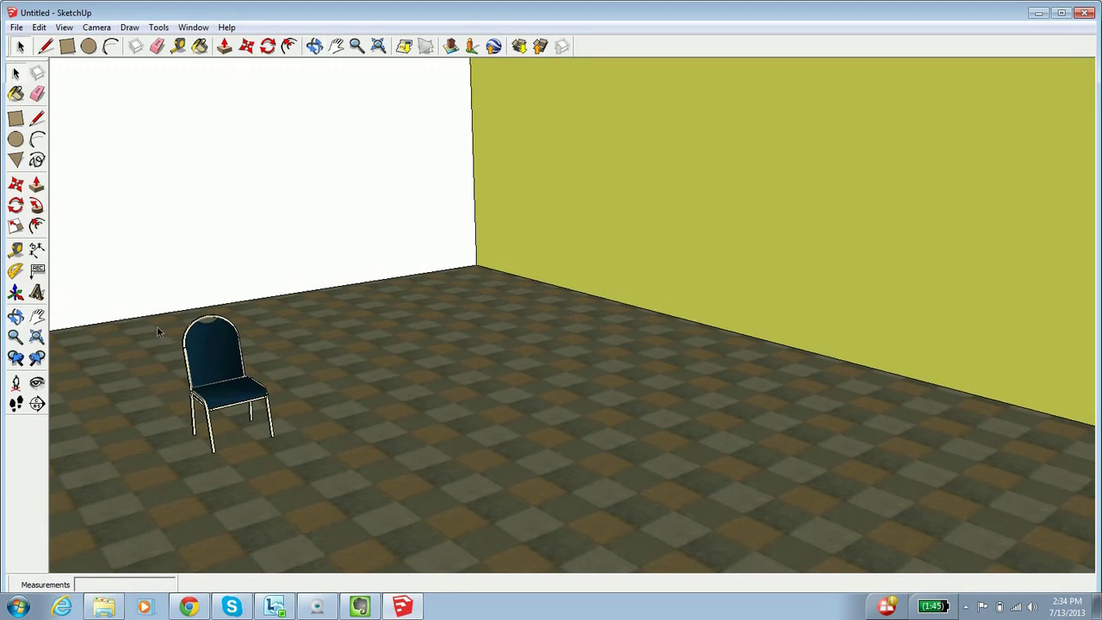
Copy the banquet chair and paste a second one beside the original
{"action": "left_click", "coordinate": [242, 390]}
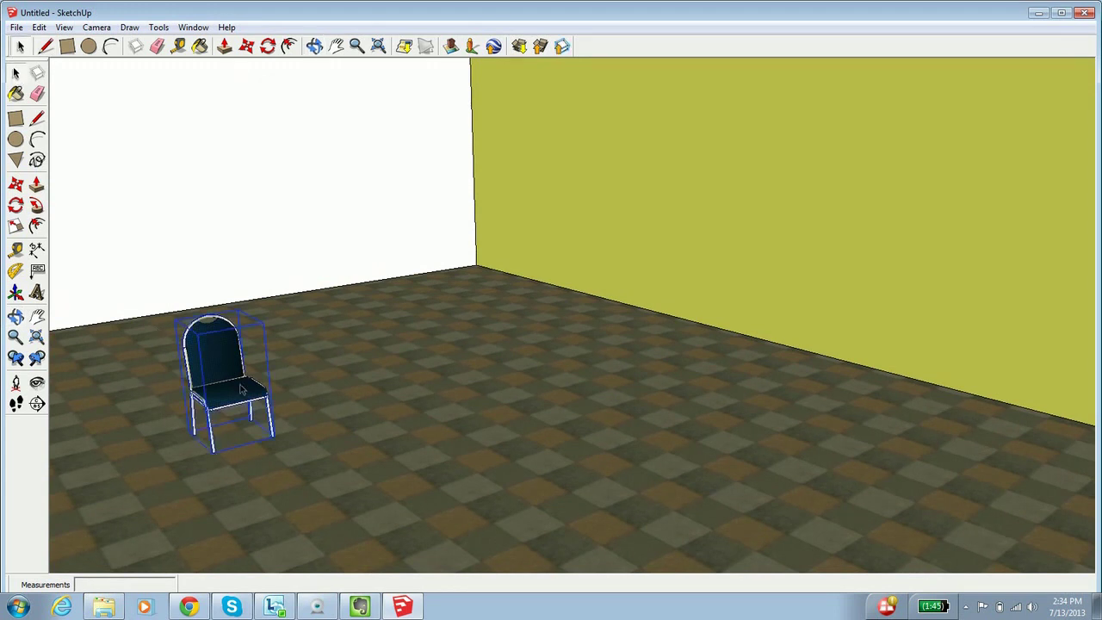
{"action": "left_click", "coordinate": [39, 28]}
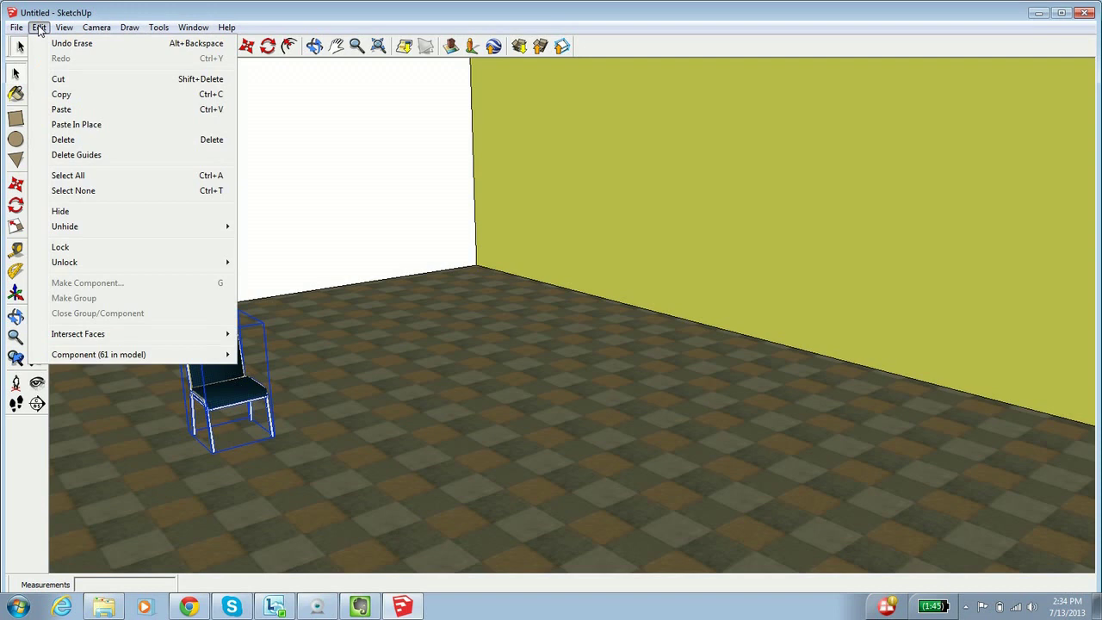
{"action": "left_click", "coordinate": [74, 99]}
{"action": "left_click", "coordinate": [38, 28]}
{"action": "left_click", "coordinate": [99, 112]}
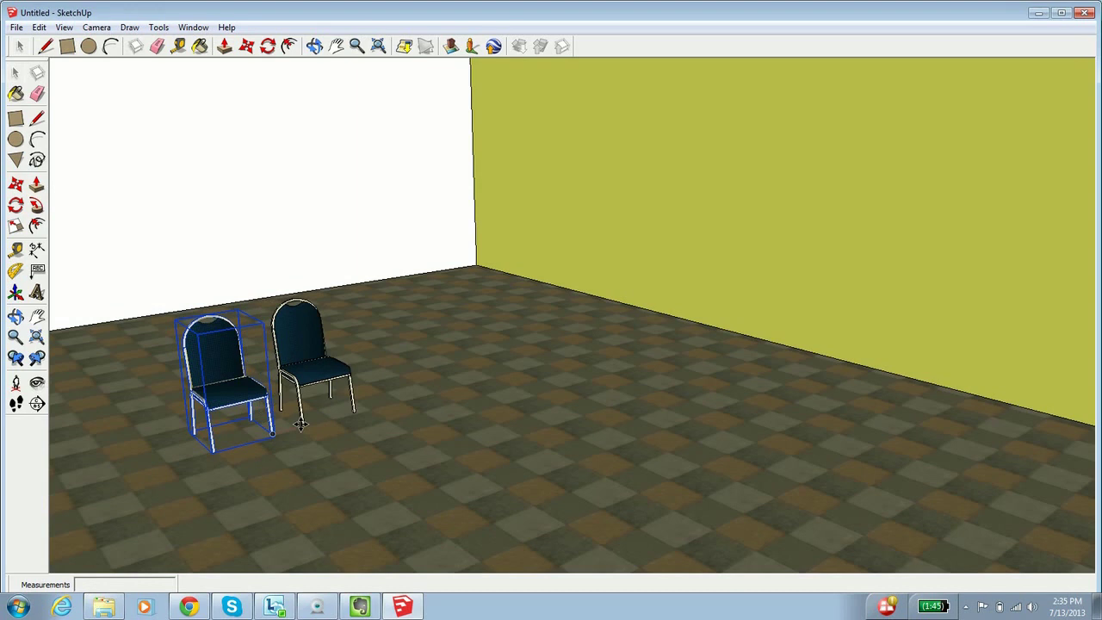
{"action": "left_click", "coordinate": [298, 427]}
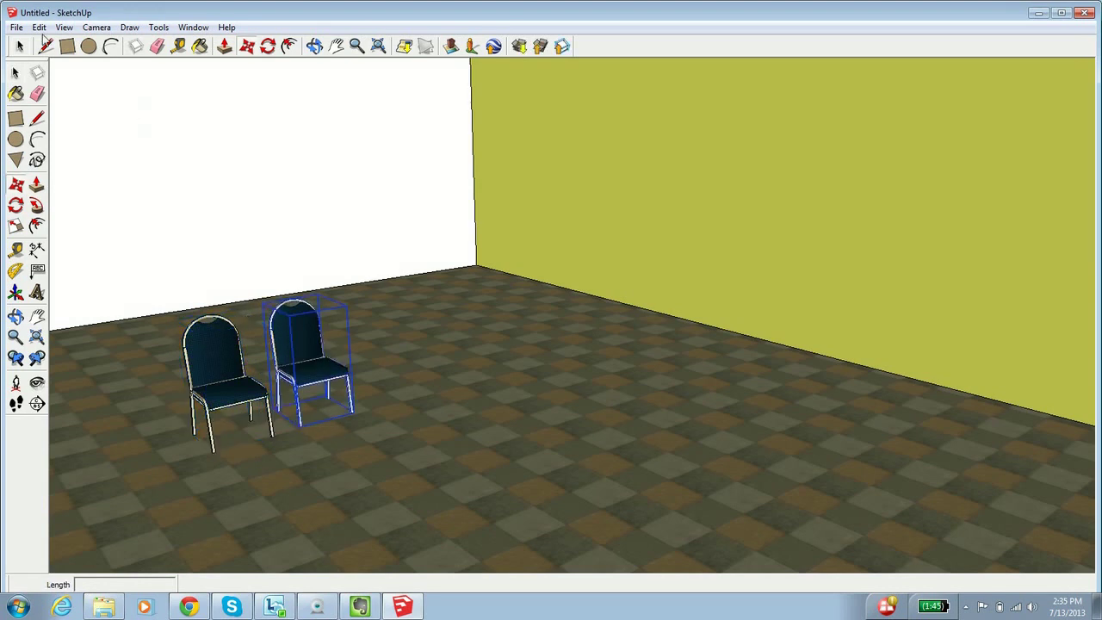
Rotate the copied chair about 46.6 degrees around its base
{"action": "left_click", "coordinate": [269, 48]}
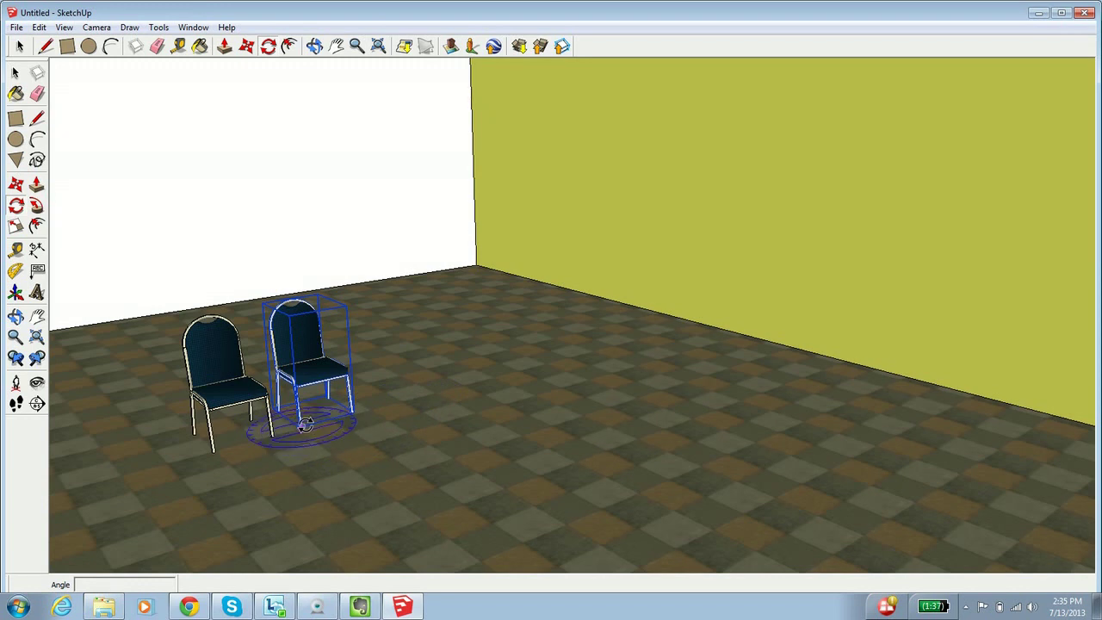
{"action": "left_click", "coordinate": [305, 425]}
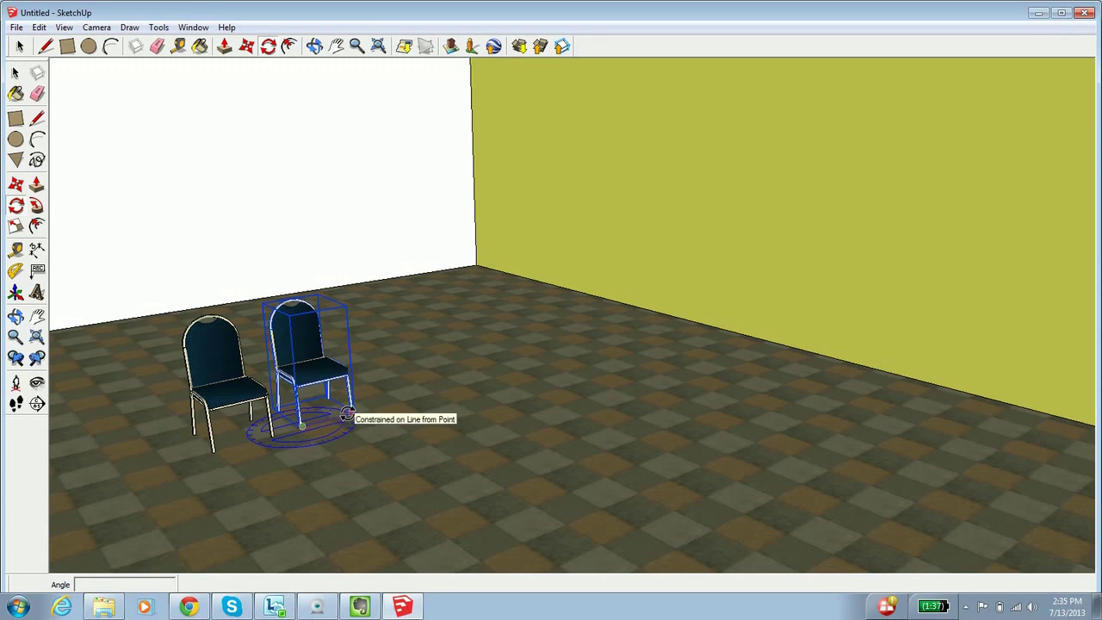
{"action": "left_click", "coordinate": [346, 414]}
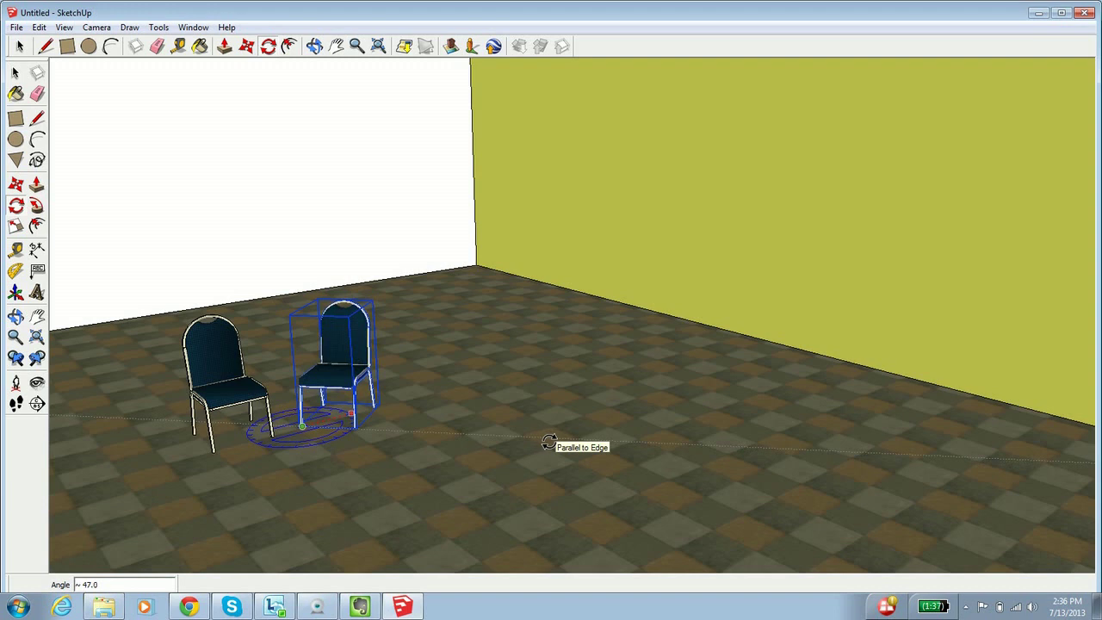
{"action": "left_click", "coordinate": [550, 442]}
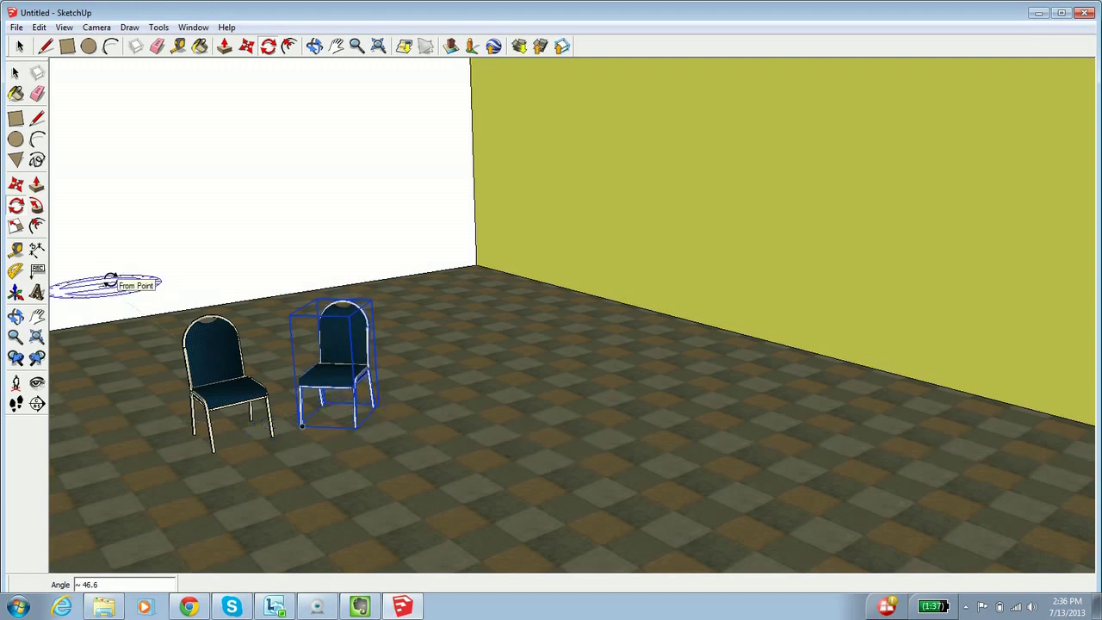
Paste another chair and place it on the floor front-right of the others
{"action": "left_click", "coordinate": [39, 26]}
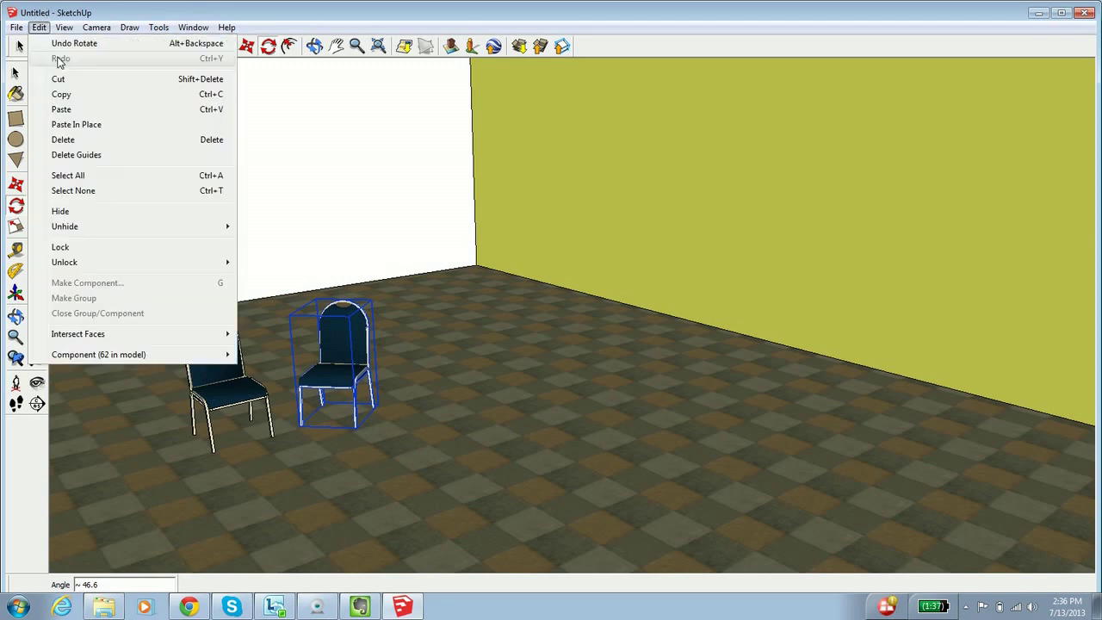
{"action": "left_click", "coordinate": [69, 109]}
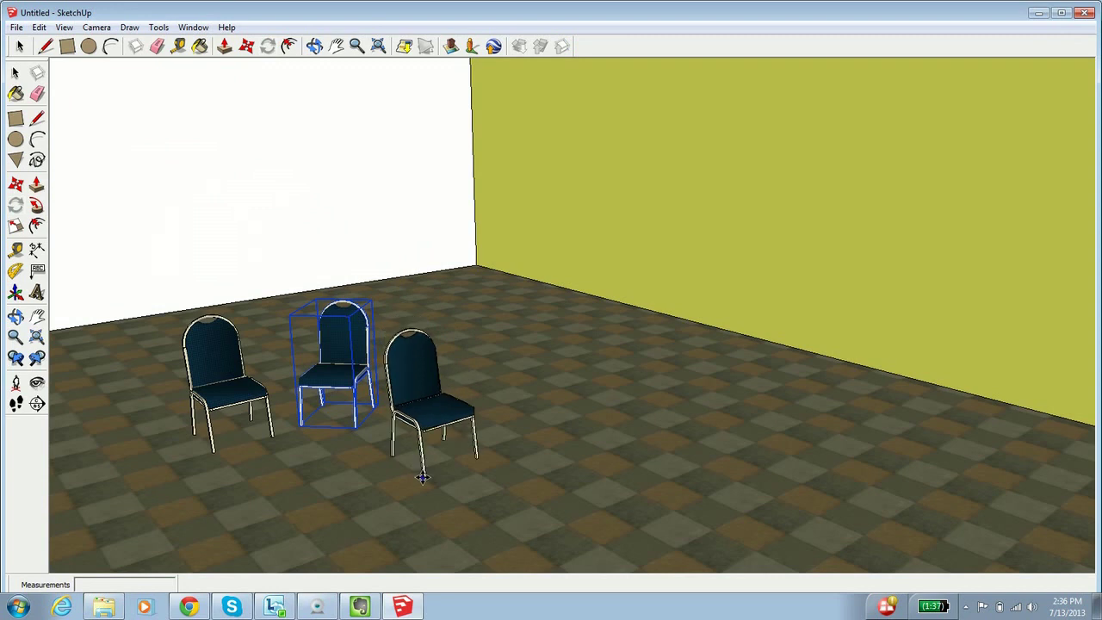
{"action": "left_click", "coordinate": [422, 473]}
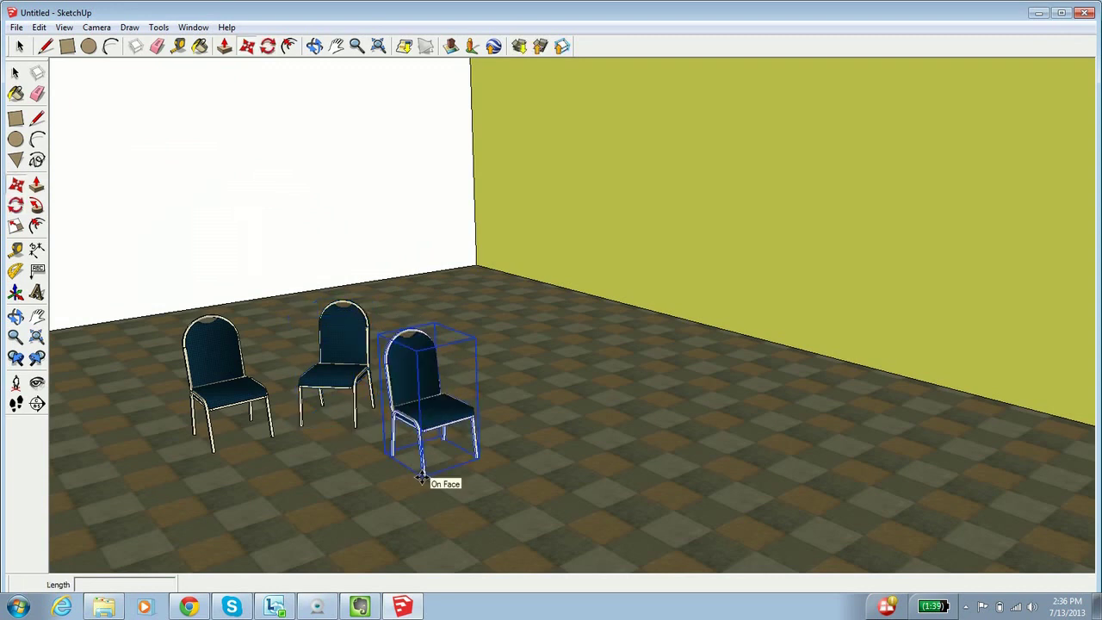
Rotate the new chair 90 degrees about its base
{"action": "left_click", "coordinate": [268, 46]}
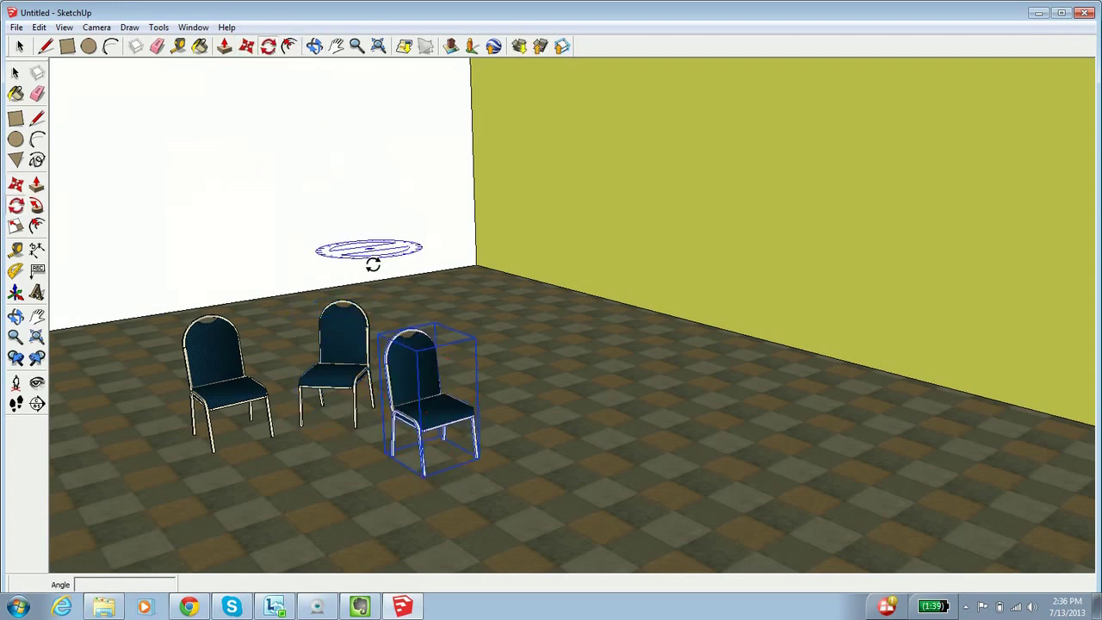
{"action": "left_click", "coordinate": [425, 475]}
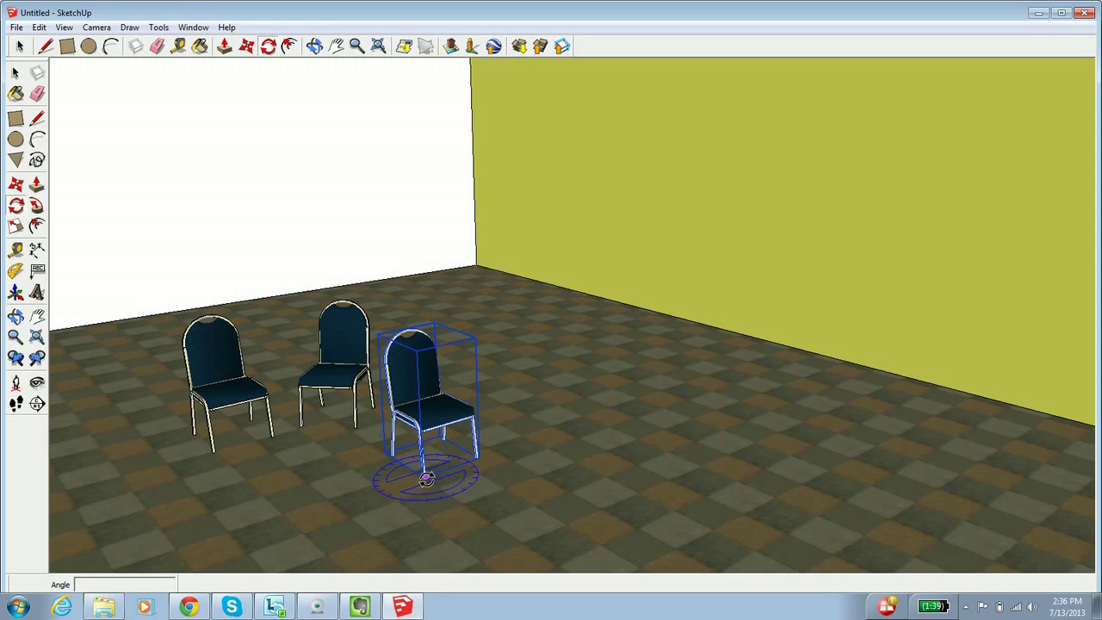
{"action": "left_click", "coordinate": [466, 462]}
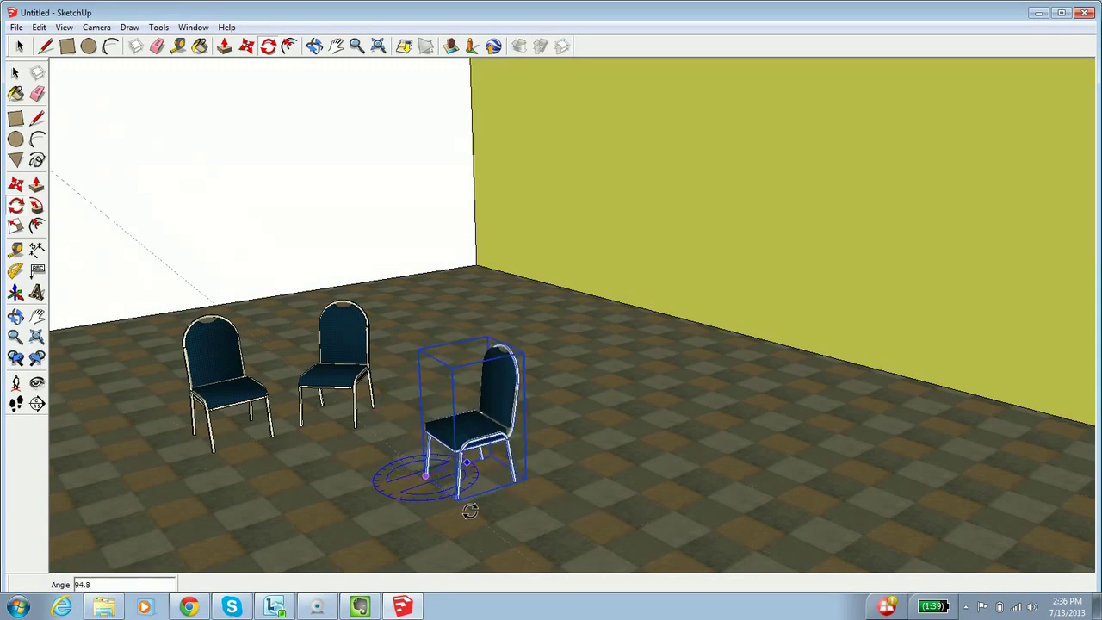
{"action": "left_click", "coordinate": [476, 508]}
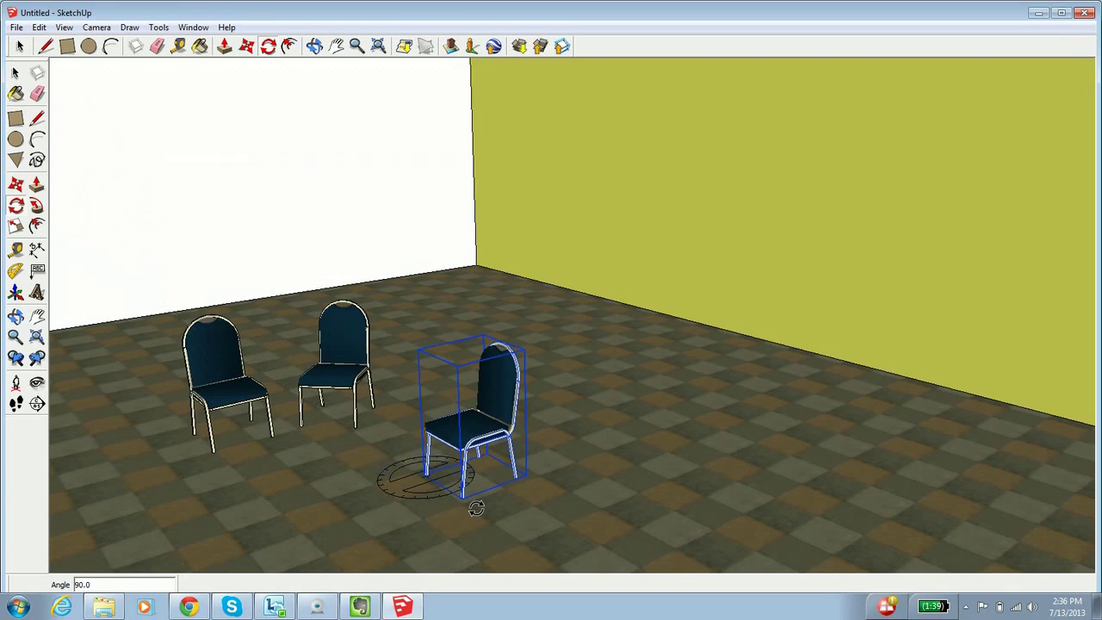
Move the new chair further left along the green axis
{"action": "left_click", "coordinate": [248, 46]}
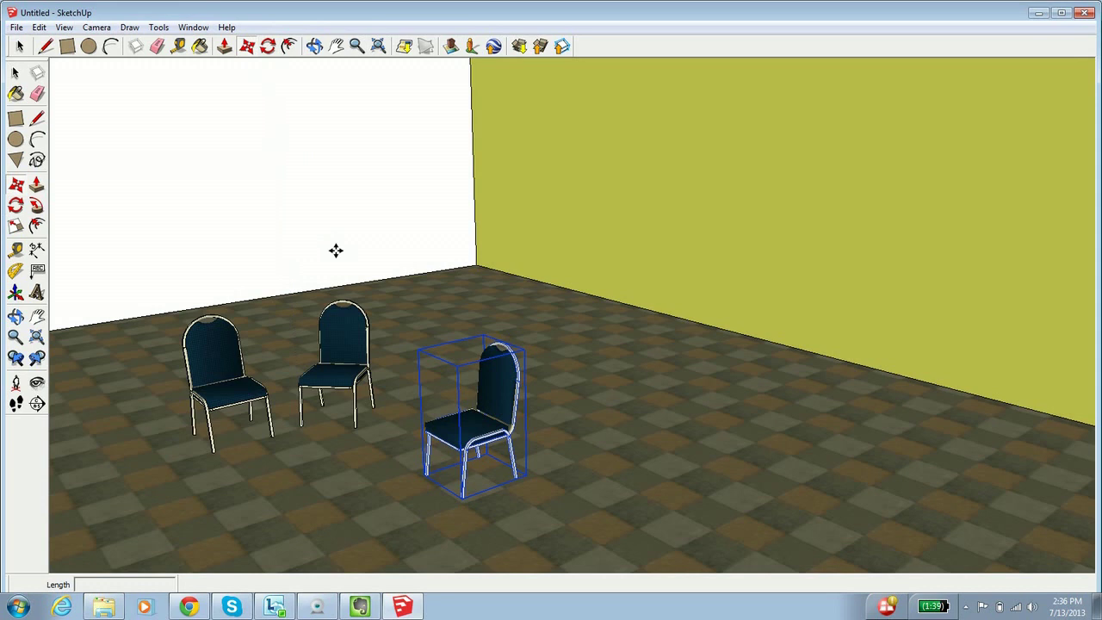
{"action": "left_click", "coordinate": [424, 476]}
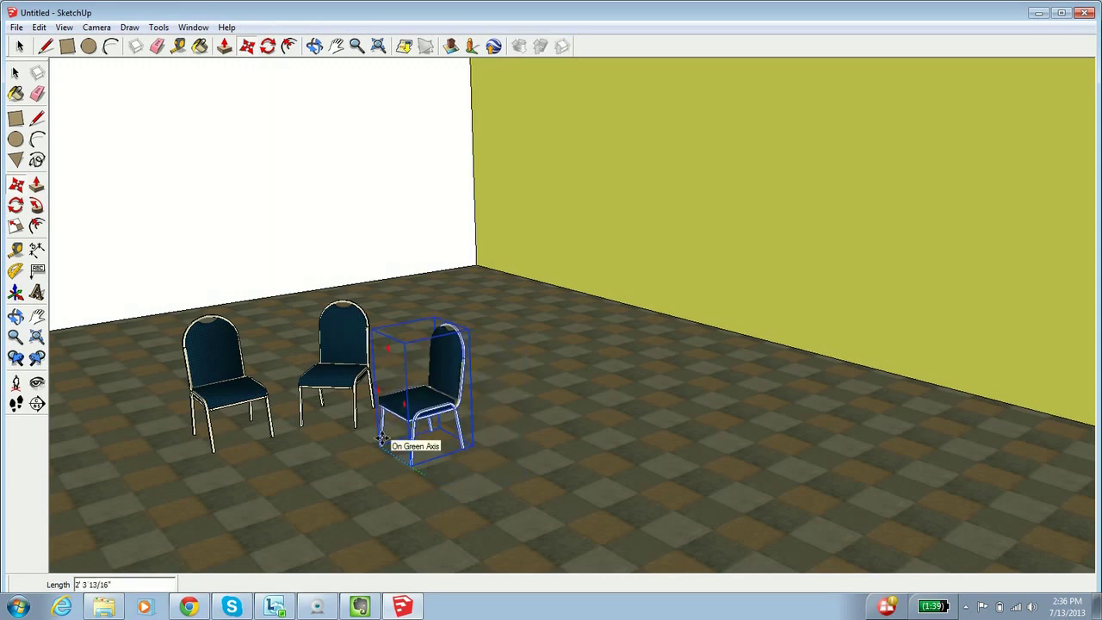
{"action": "left_click", "coordinate": [388, 446]}
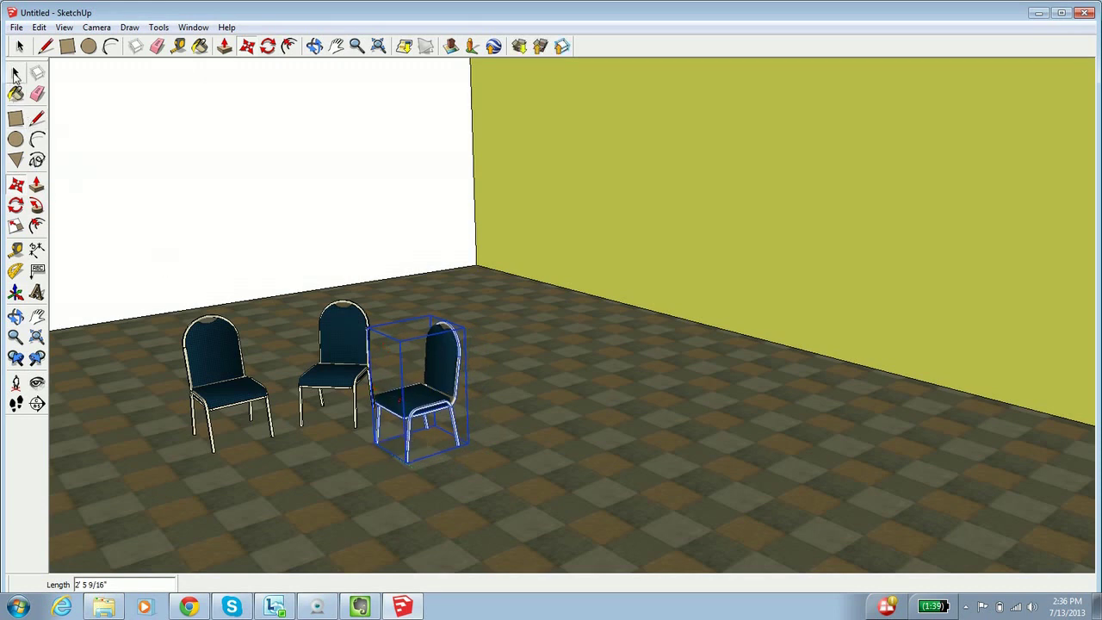
Nudge the middle chair slightly into a new spot
{"action": "left_click", "coordinate": [15, 74]}
{"action": "left_click", "coordinate": [336, 383]}
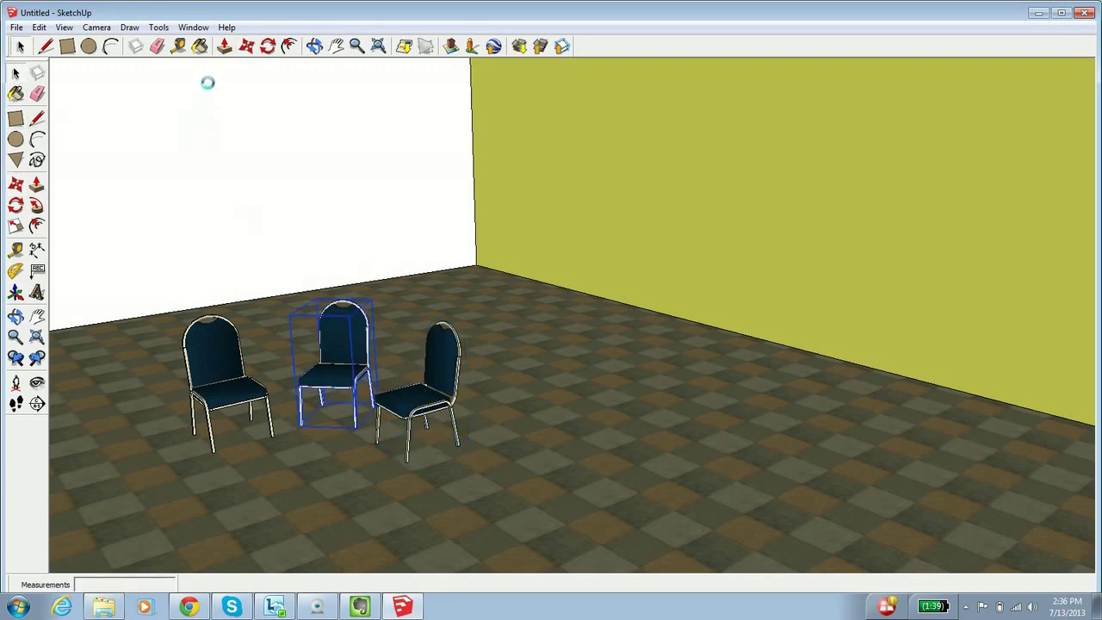
{"action": "left_click", "coordinate": [246, 47]}
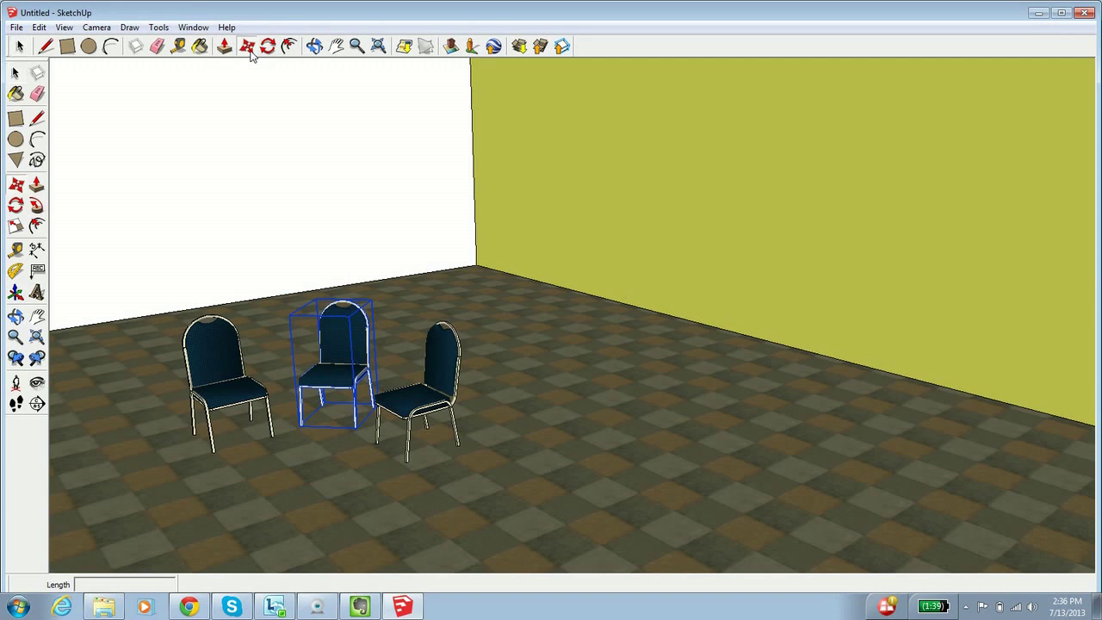
{"action": "left_click", "coordinate": [356, 433]}
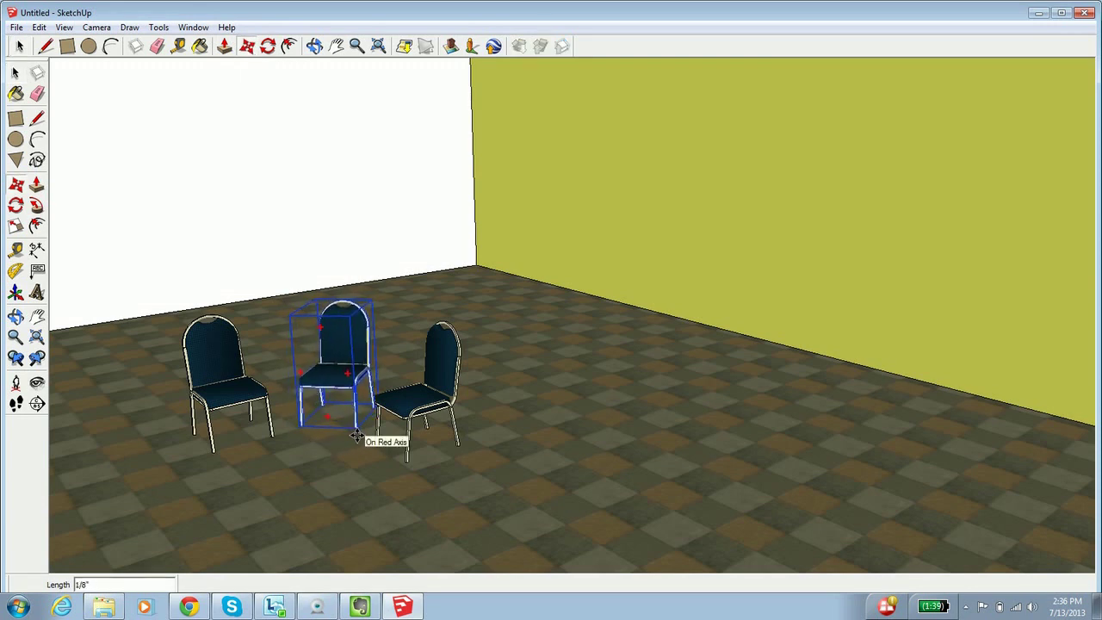
{"action": "left_click", "coordinate": [356, 435]}
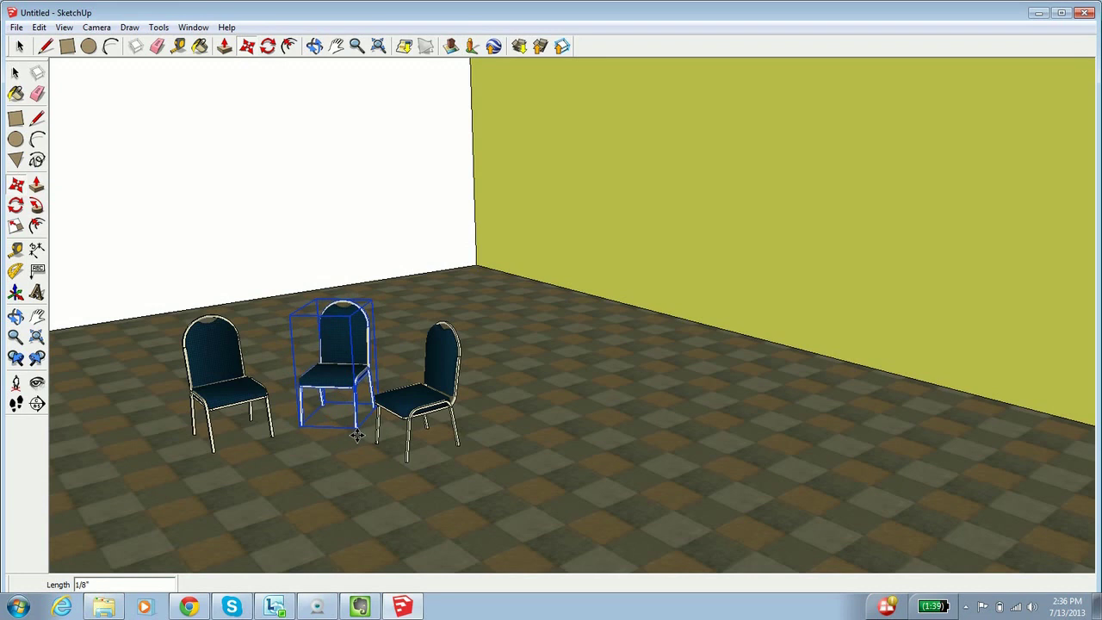
Deselect, then orbit the view to look down on the patterned floor and three chairs
{"action": "left_click", "coordinate": [19, 45]}
{"action": "left_click", "coordinate": [178, 167]}
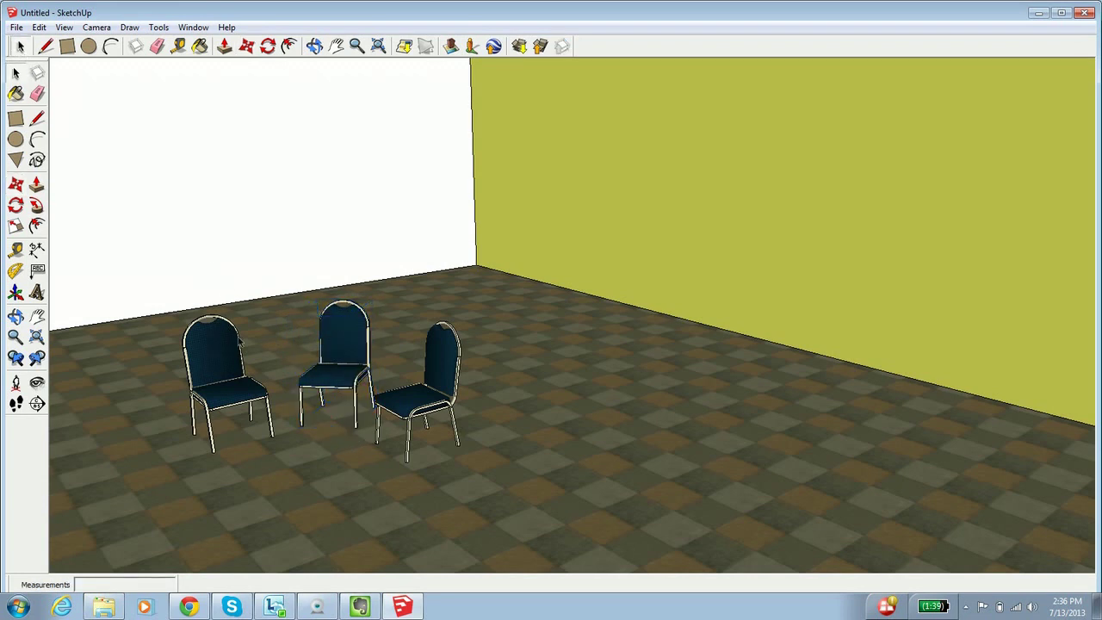
{"action": "left_click", "coordinate": [315, 45]}
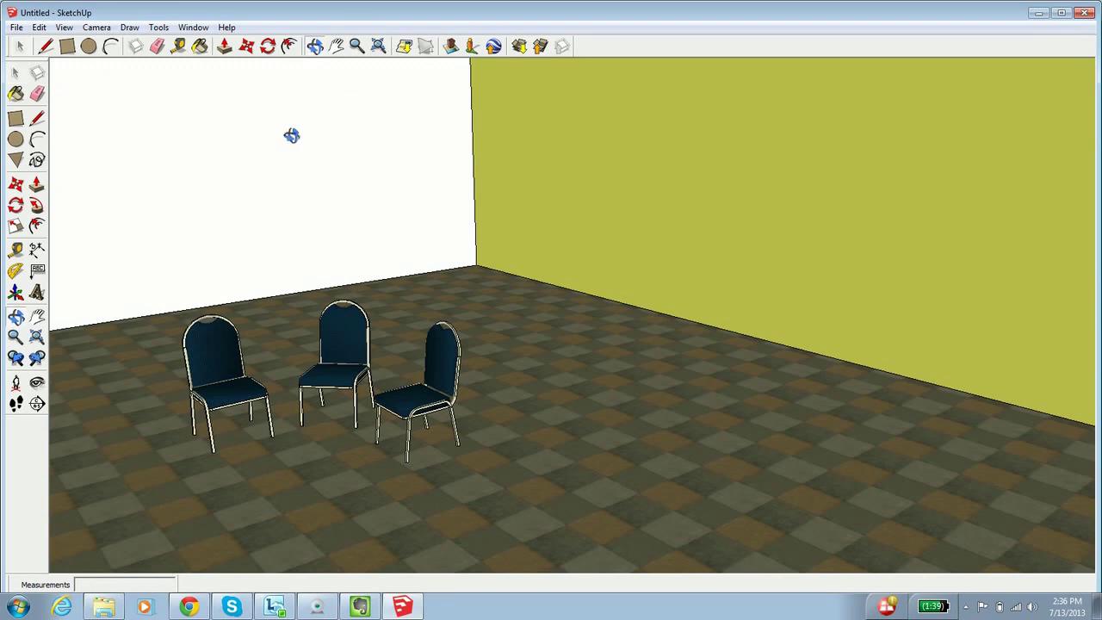
{"action": "left_click_drag", "start_coordinate": [290, 136], "coordinate": [344, 249]}
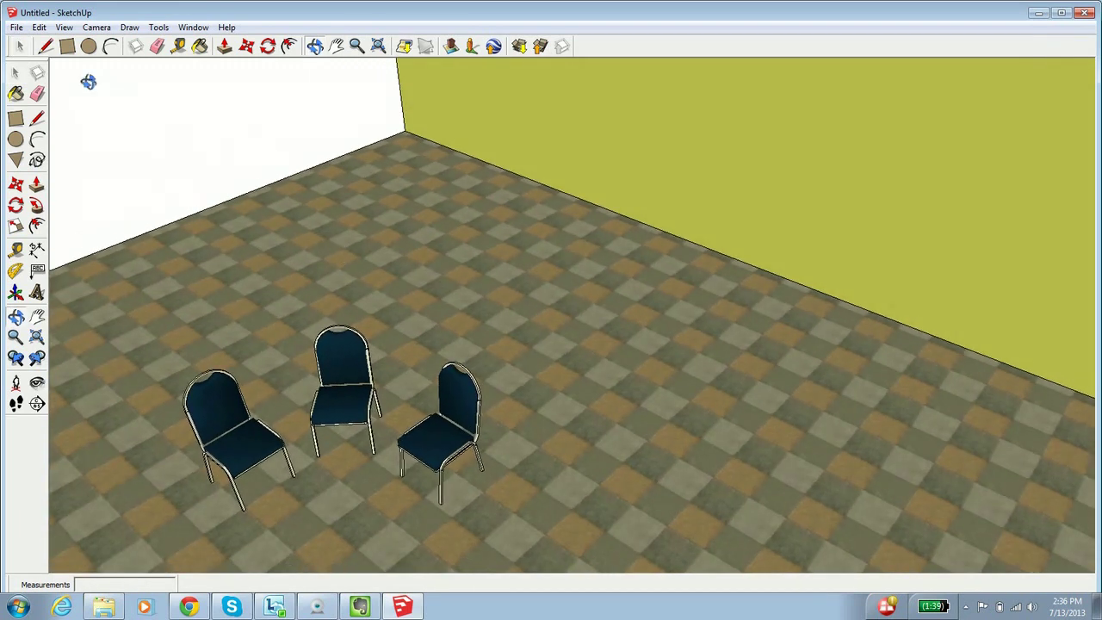
Select the left, middle and right chairs and make them one group
{"action": "left_click", "coordinate": [17, 47]}
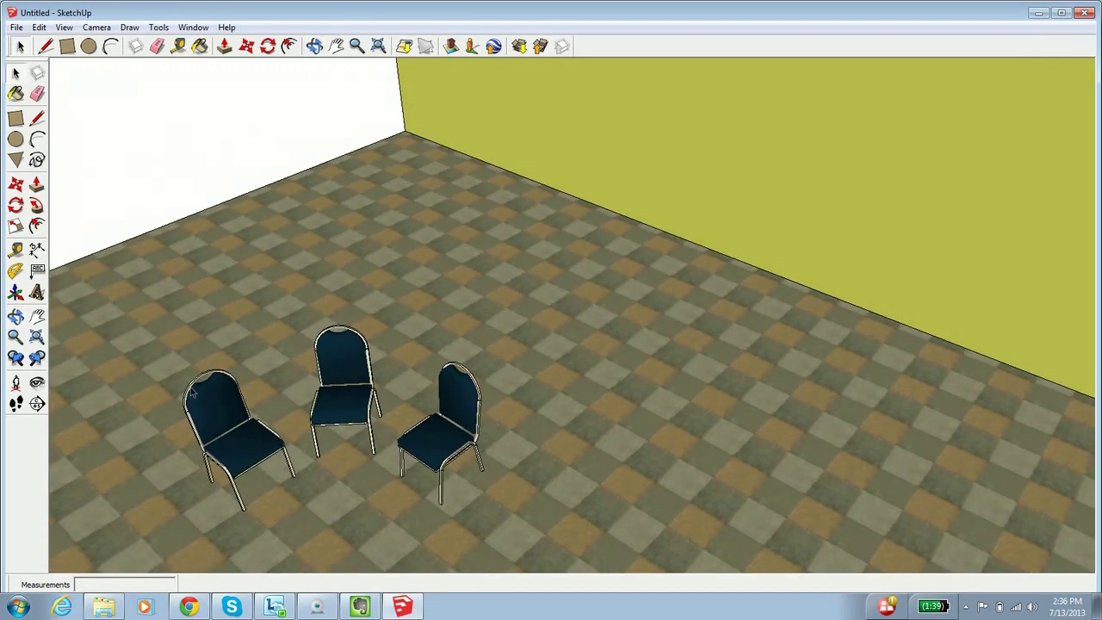
{"action": "left_click", "coordinate": [222, 431]}
{"action": "left_click", "coordinate": [345, 387], "text": "shift"}
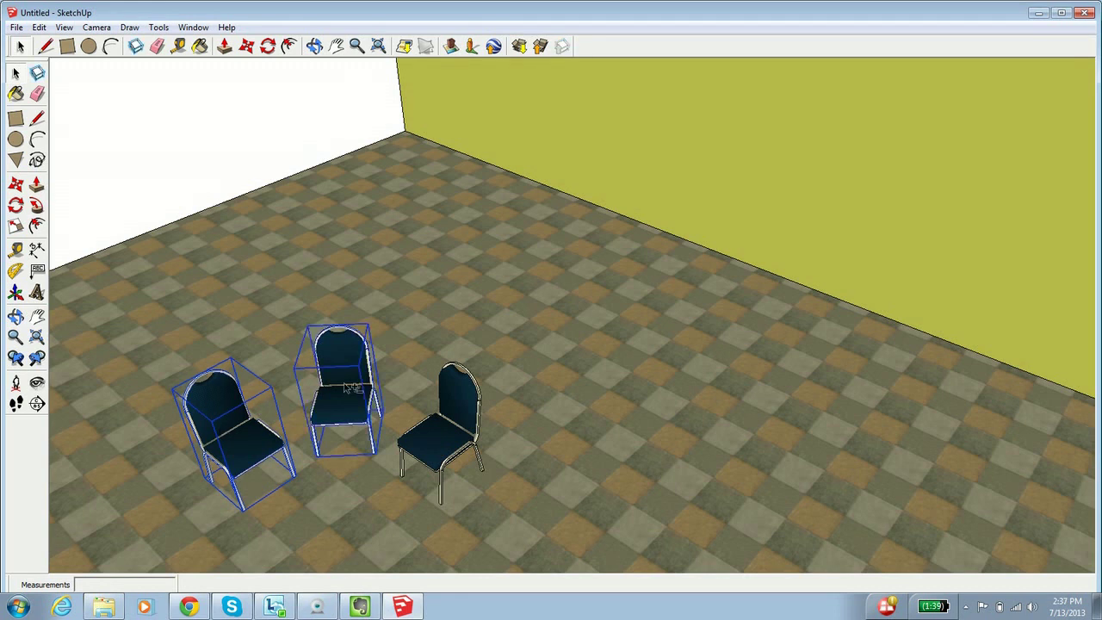
{"action": "left_click", "coordinate": [422, 439], "text": "shift"}
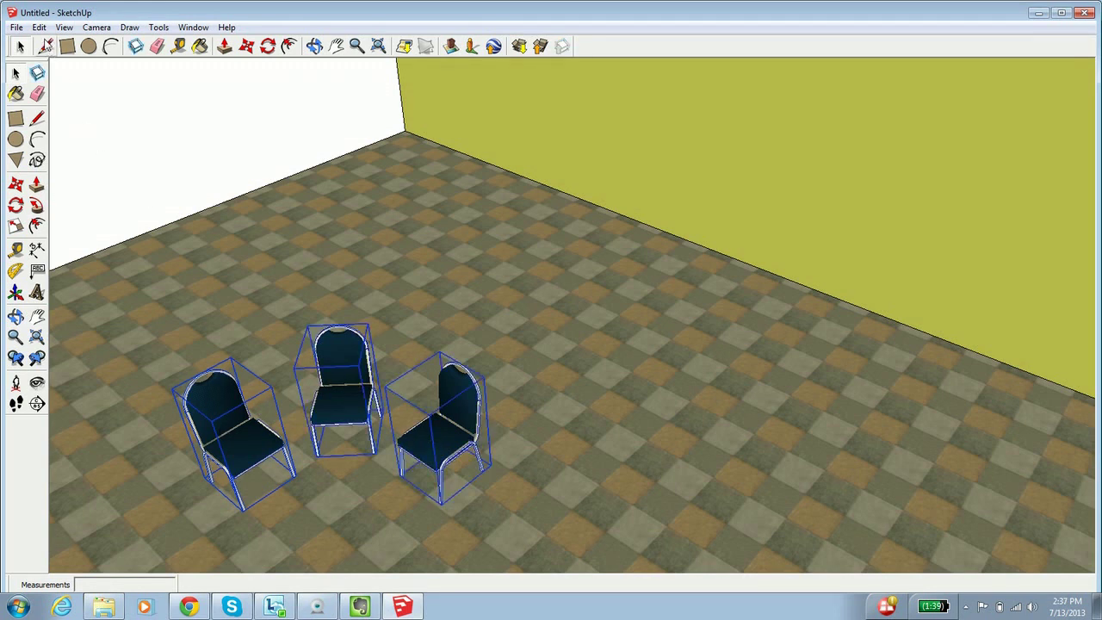
{"action": "left_click", "coordinate": [39, 27]}
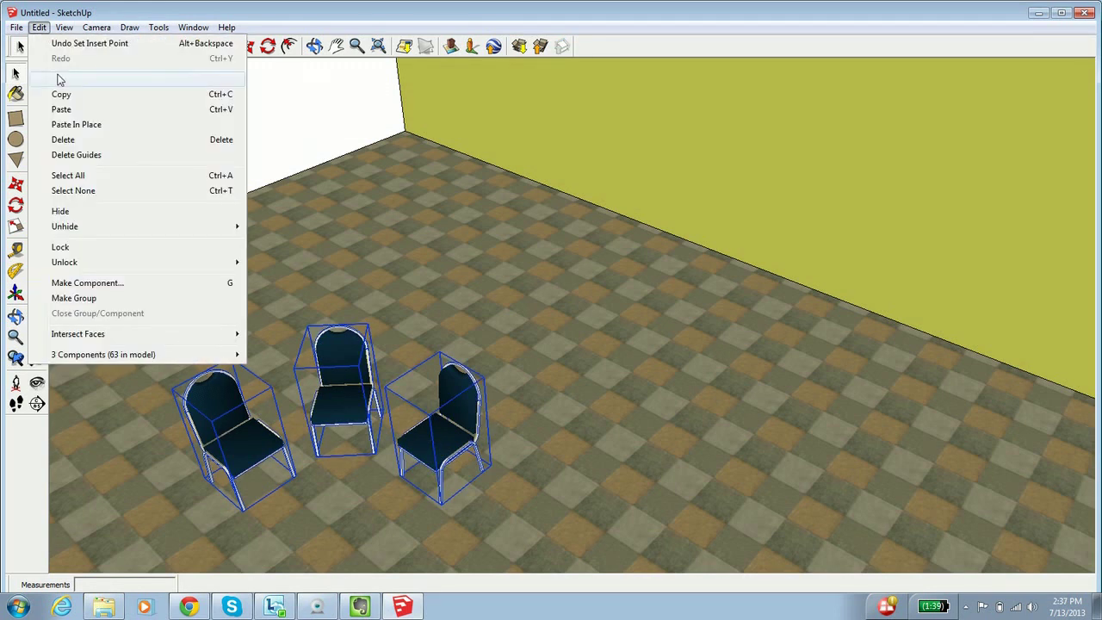
{"action": "left_click", "coordinate": [90, 300]}
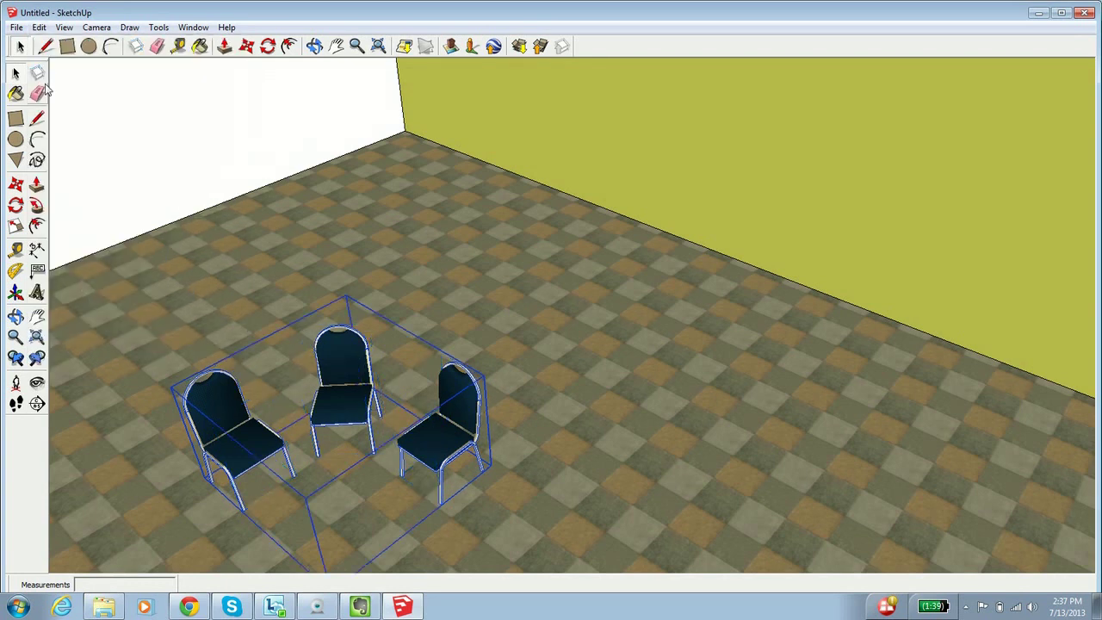
Copy the chair group and paste the copy on the floor to the right
{"action": "left_click", "coordinate": [39, 27]}
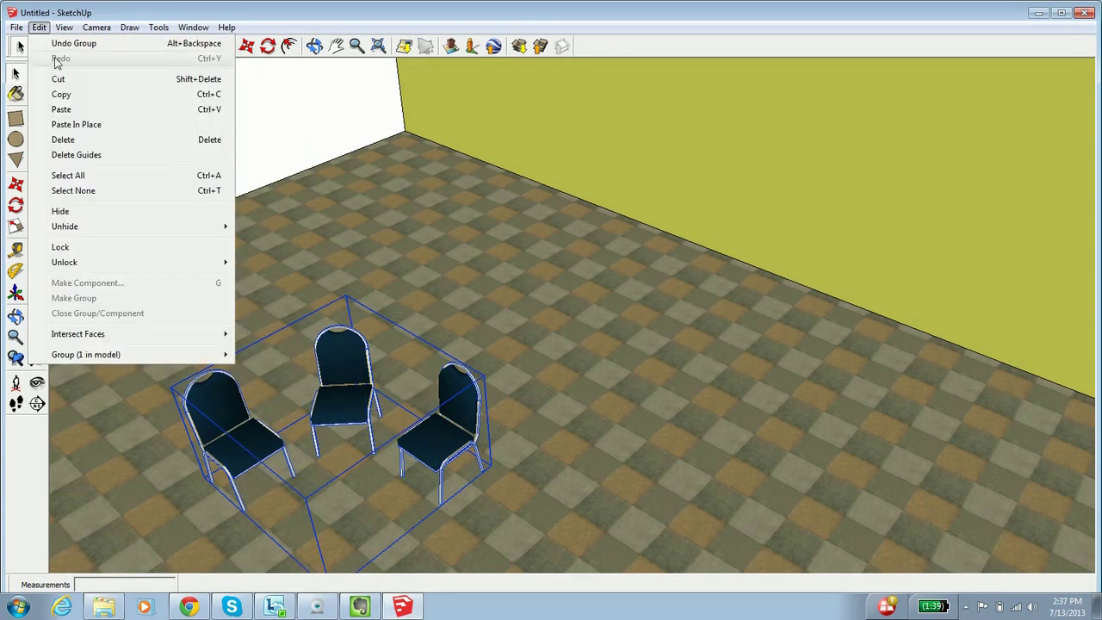
{"action": "left_click", "coordinate": [62, 94]}
{"action": "left_click", "coordinate": [38, 27]}
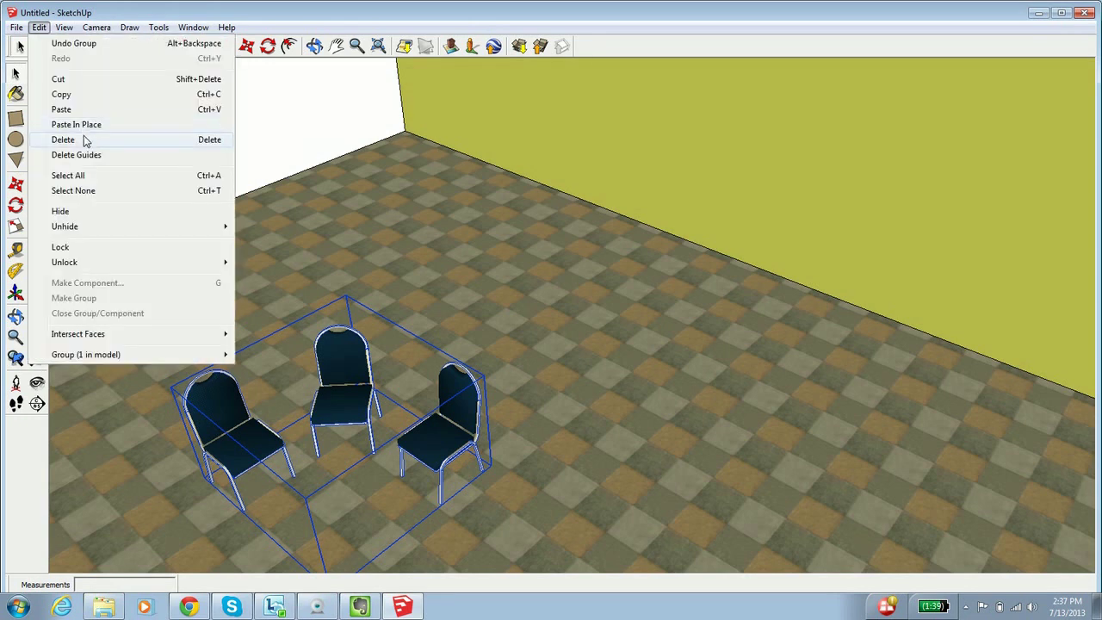
{"action": "left_click", "coordinate": [83, 112]}
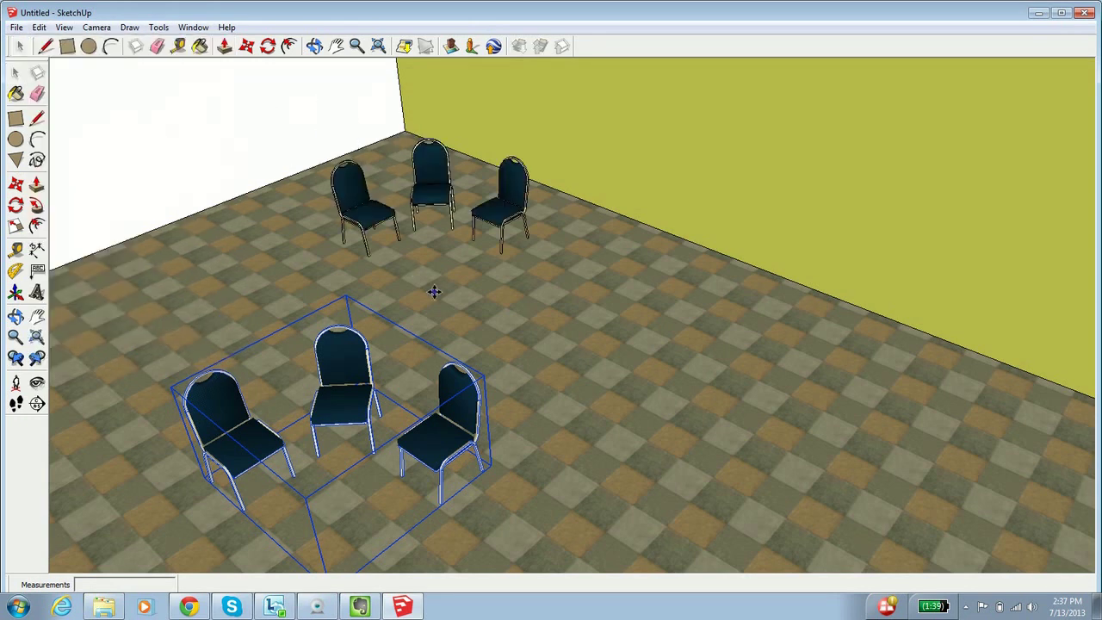
{"action": "left_click", "coordinate": [656, 481]}
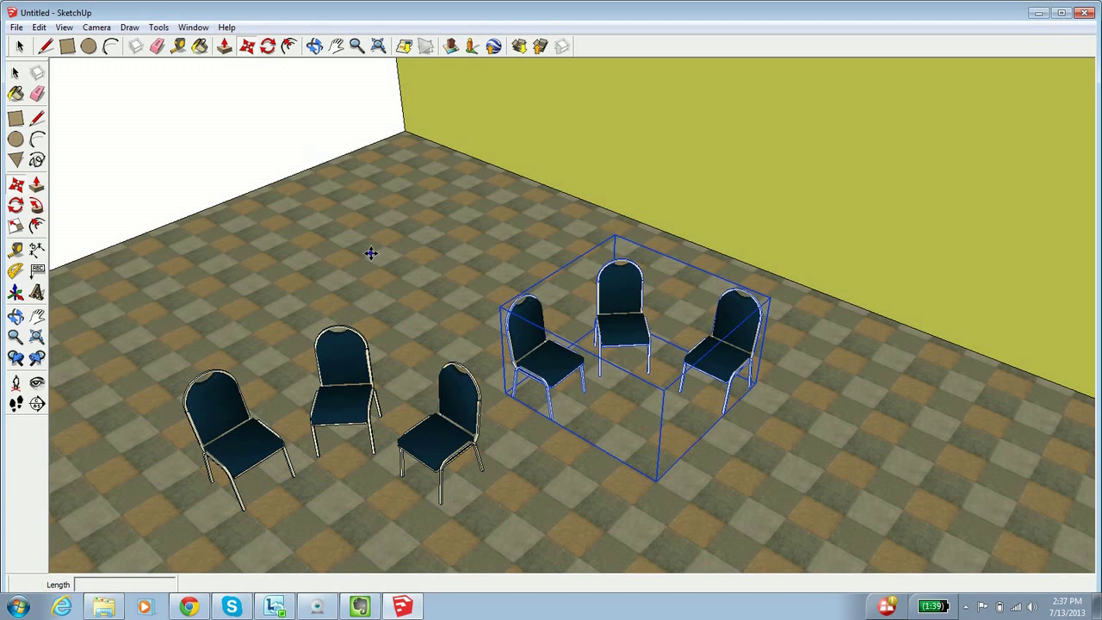
Rotate the pasted chair group 90 degrees
{"action": "left_click", "coordinate": [268, 45]}
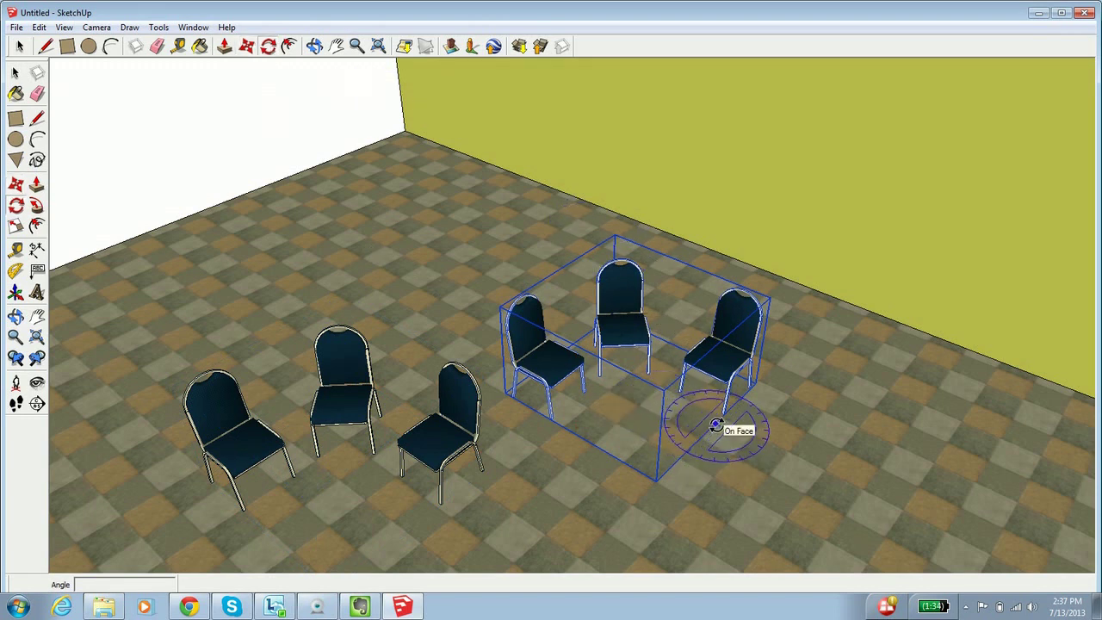
{"action": "left_click", "coordinate": [717, 424]}
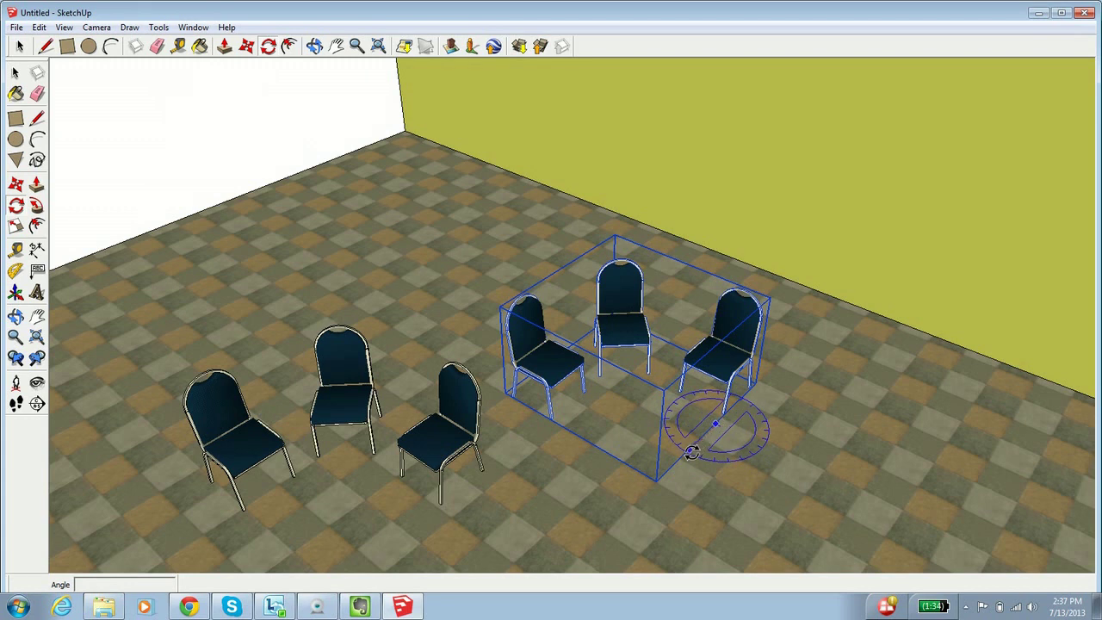
{"action": "left_click", "coordinate": [689, 450]}
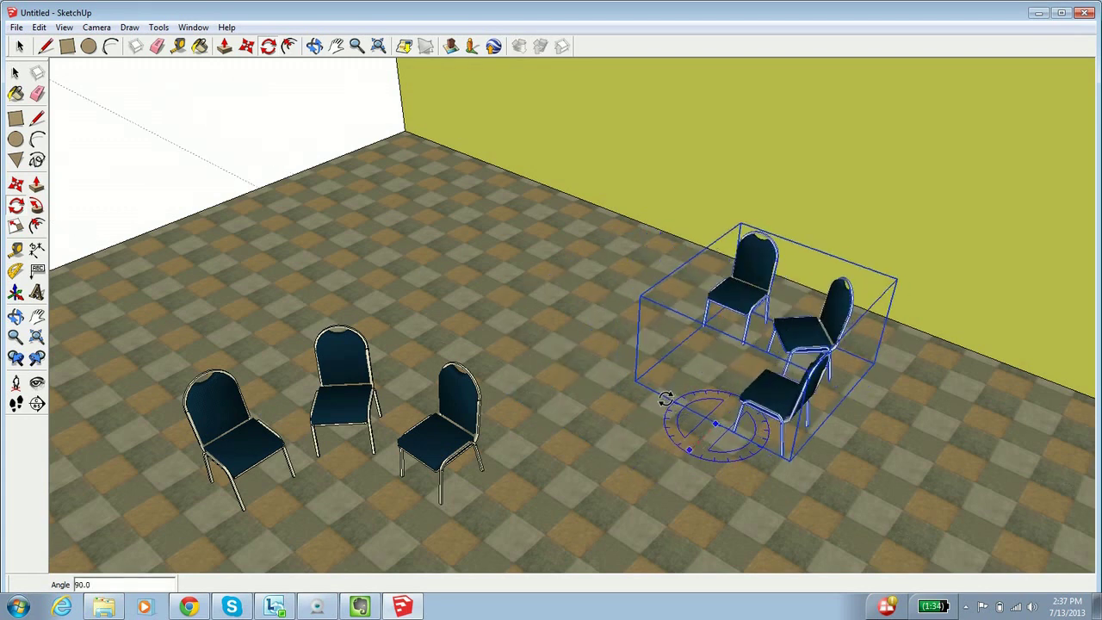
{"action": "left_click", "coordinate": [665, 399]}
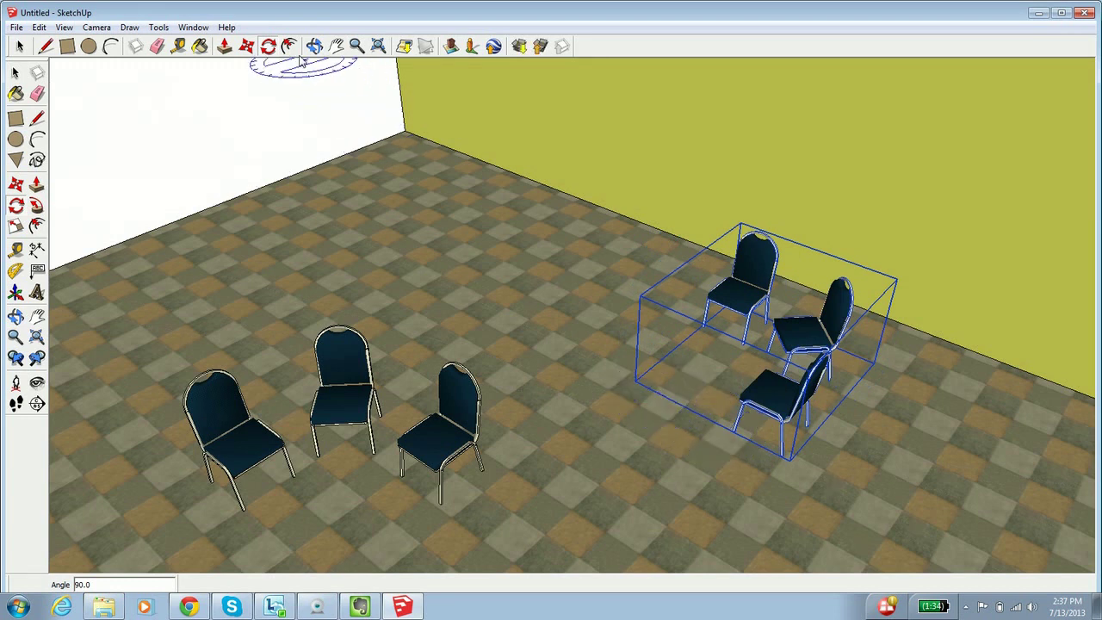
Move the rotated group beside the first three chairs to form a six-chair arc, then deselect
{"action": "left_click", "coordinate": [250, 47]}
{"action": "left_click", "coordinate": [709, 327]}
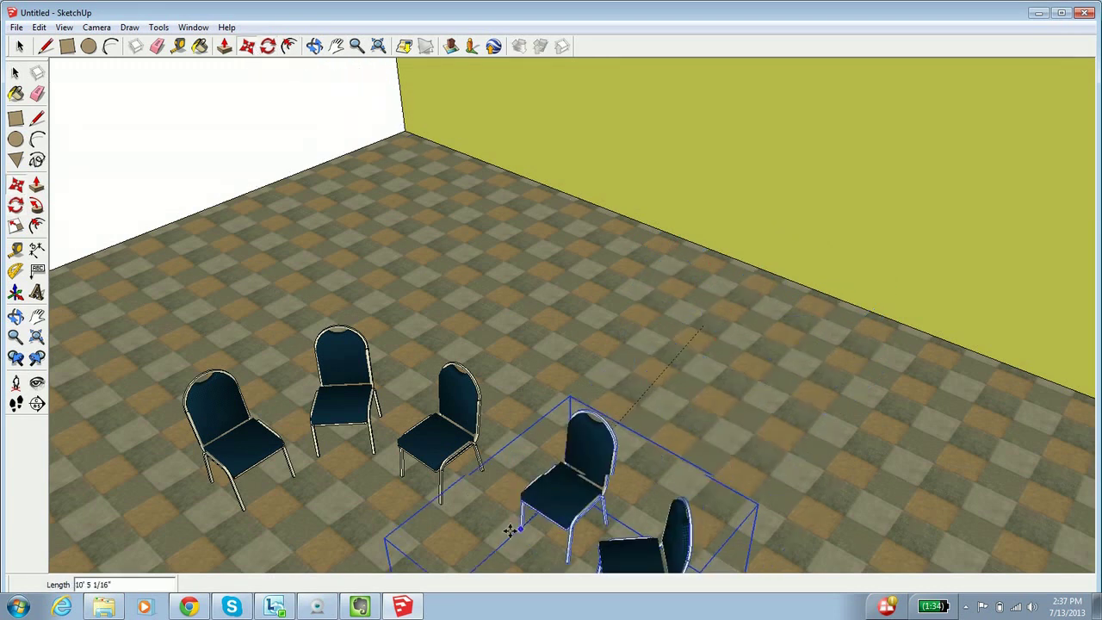
{"action": "left_click", "coordinate": [469, 526]}
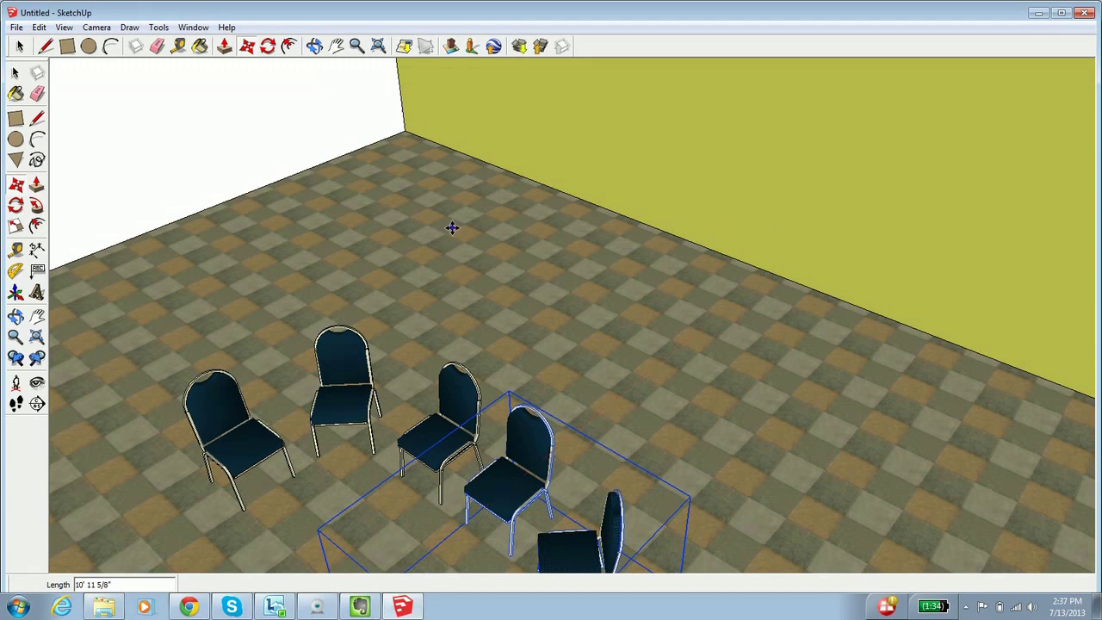
{"action": "left_click", "coordinate": [336, 45]}
{"action": "left_click_drag", "start_coordinate": [314, 295], "coordinate": [445, 164]}
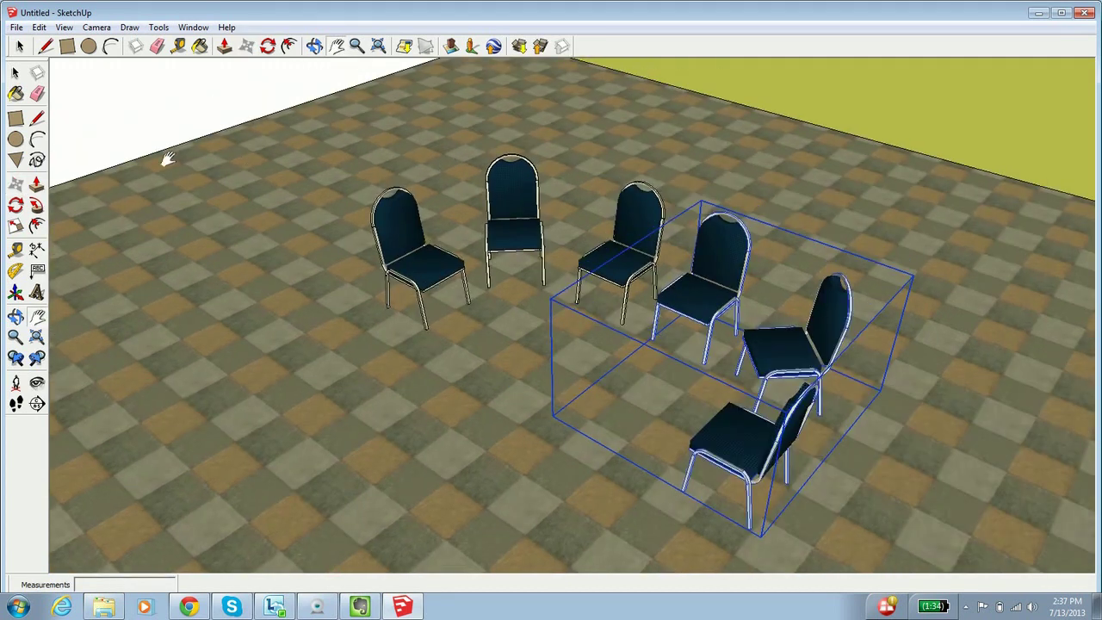
{"action": "left_click", "coordinate": [19, 46]}
{"action": "left_click", "coordinate": [266, 257]}
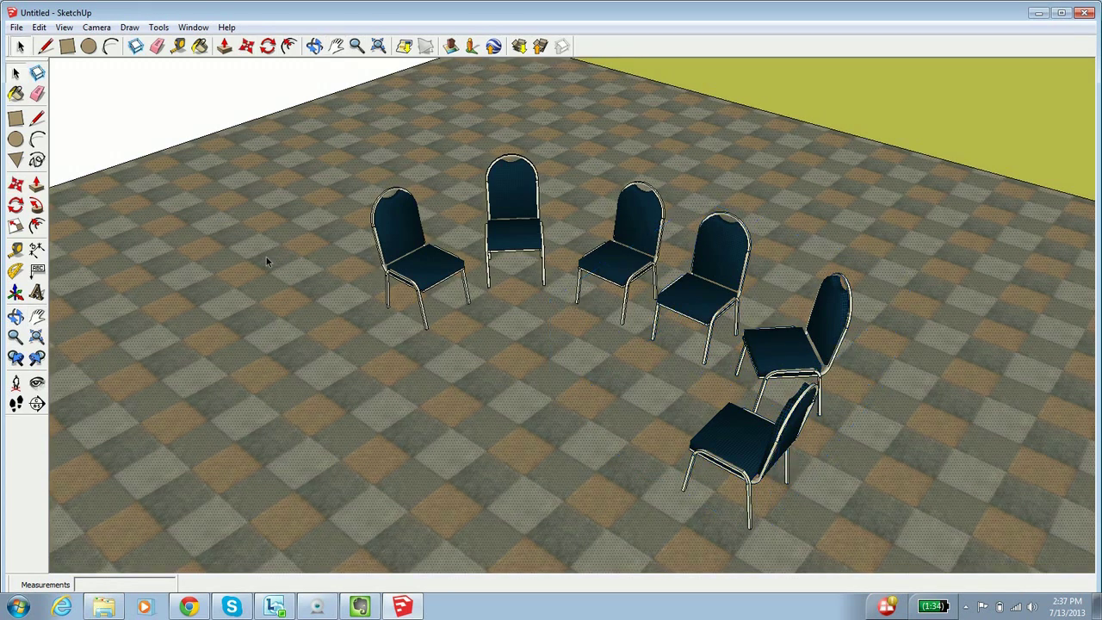
Search 3D Warehouse for 'mobile whiteboard' and download the Mobile whiteboard model
{"action": "left_click", "coordinate": [17, 27]}
{"action": "mouse_move", "coordinate": [100, 227]}
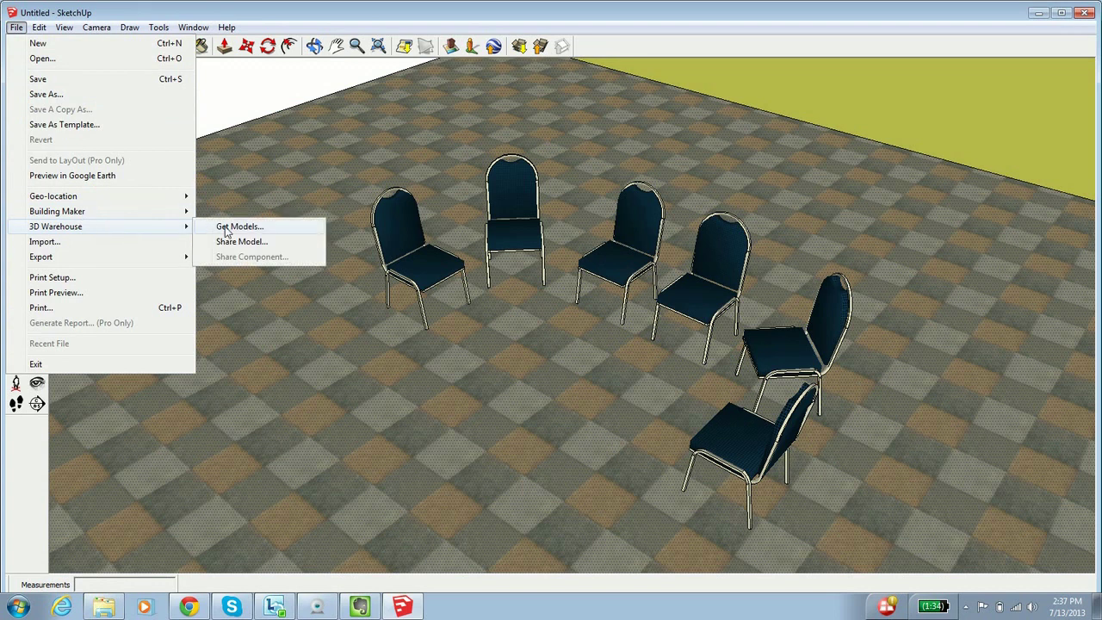
{"action": "left_click", "coordinate": [239, 227]}
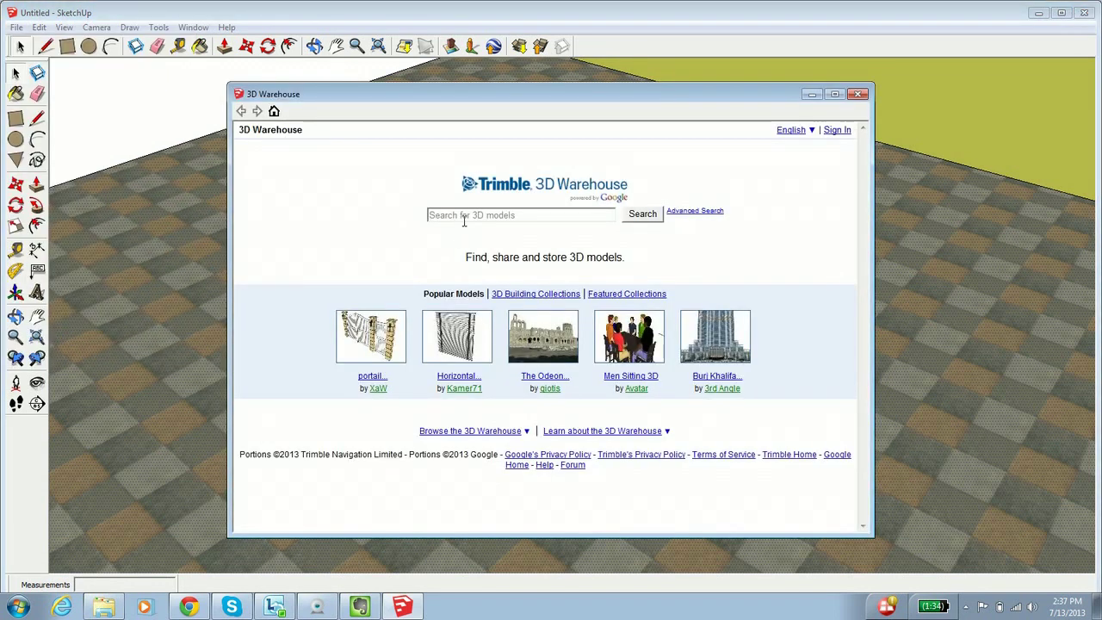
{"action": "left_click", "coordinate": [468, 217]}
{"action": "type", "text": "mobile"}
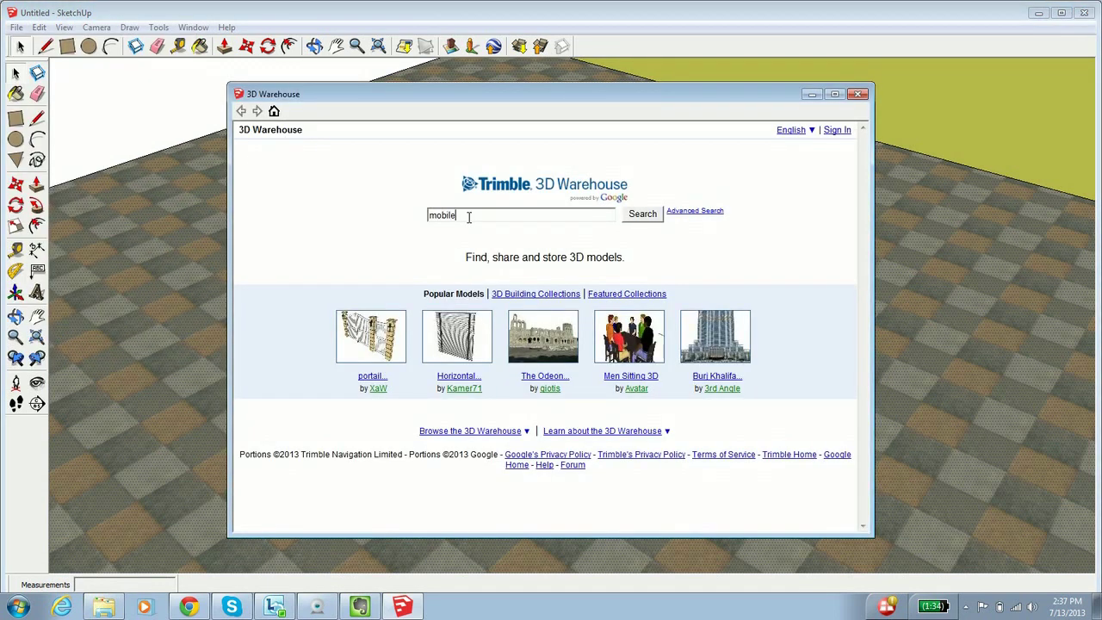
{"action": "type", "text": " whiteboard"}
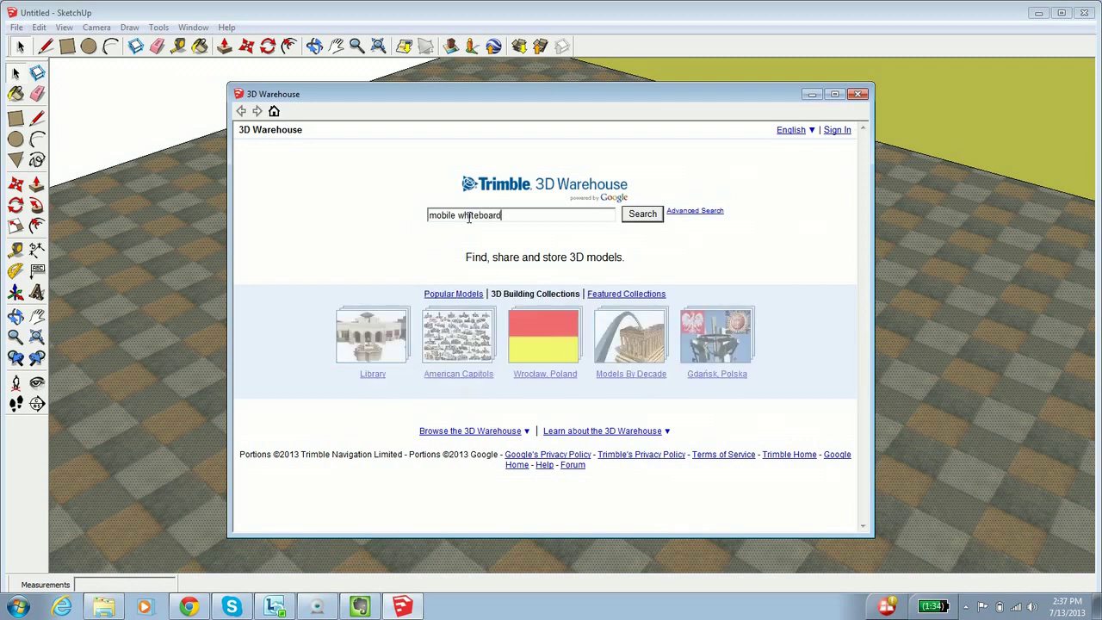
{"action": "left_click", "coordinate": [642, 213]}
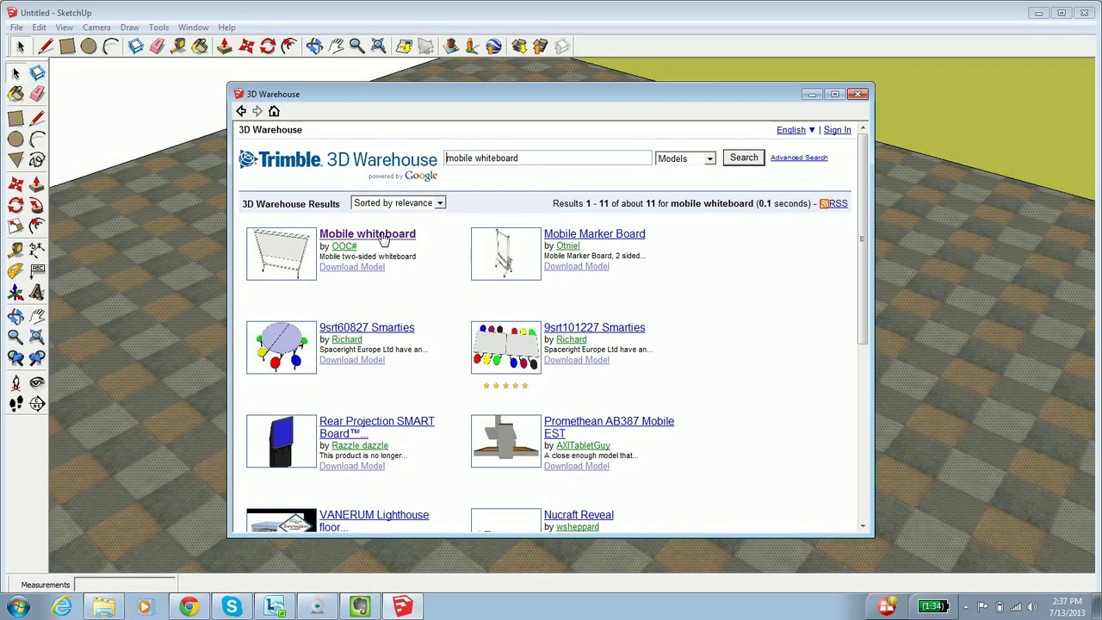
{"action": "left_click", "coordinate": [383, 238]}
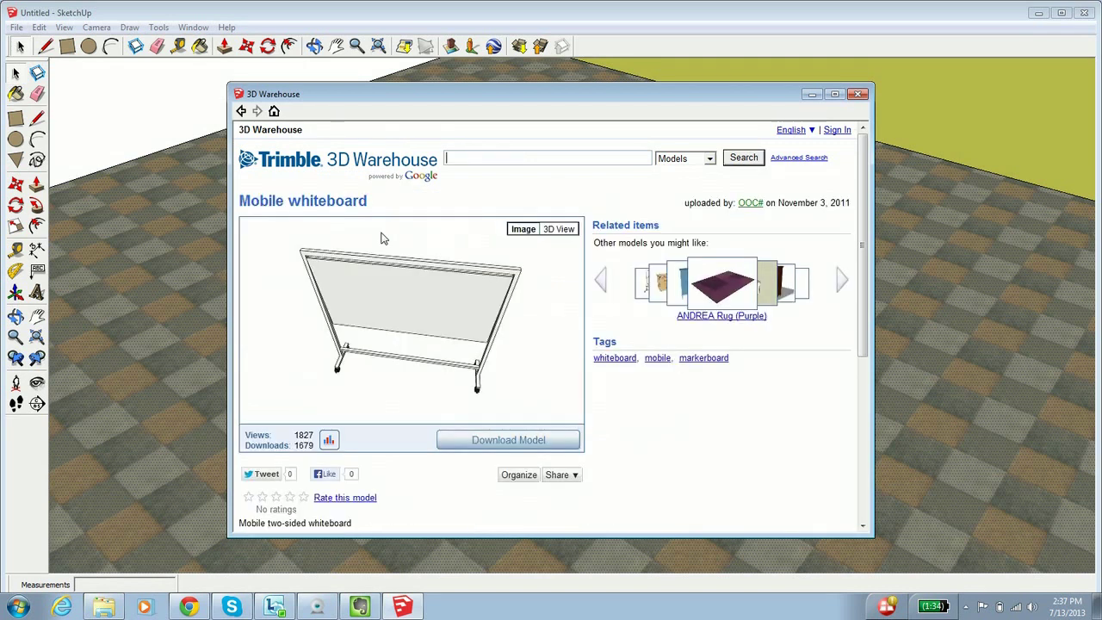
{"action": "left_click", "coordinate": [506, 440]}
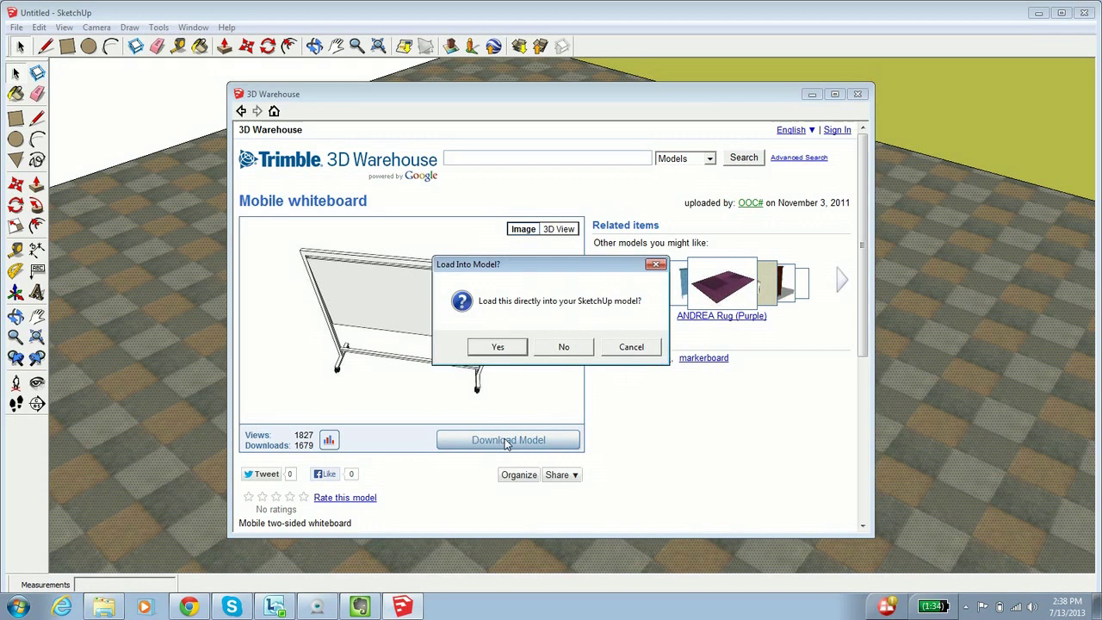
Load the Mobile whiteboard into the model, place it at the back left, and deselect it
{"action": "left_click", "coordinate": [498, 347]}
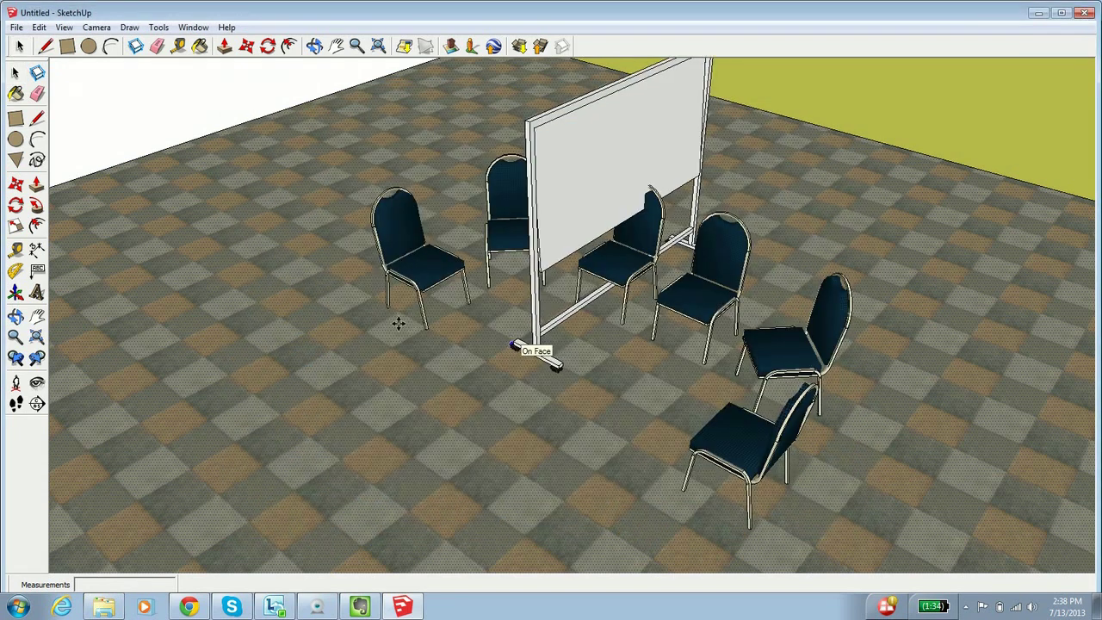
{"action": "left_click", "coordinate": [219, 306]}
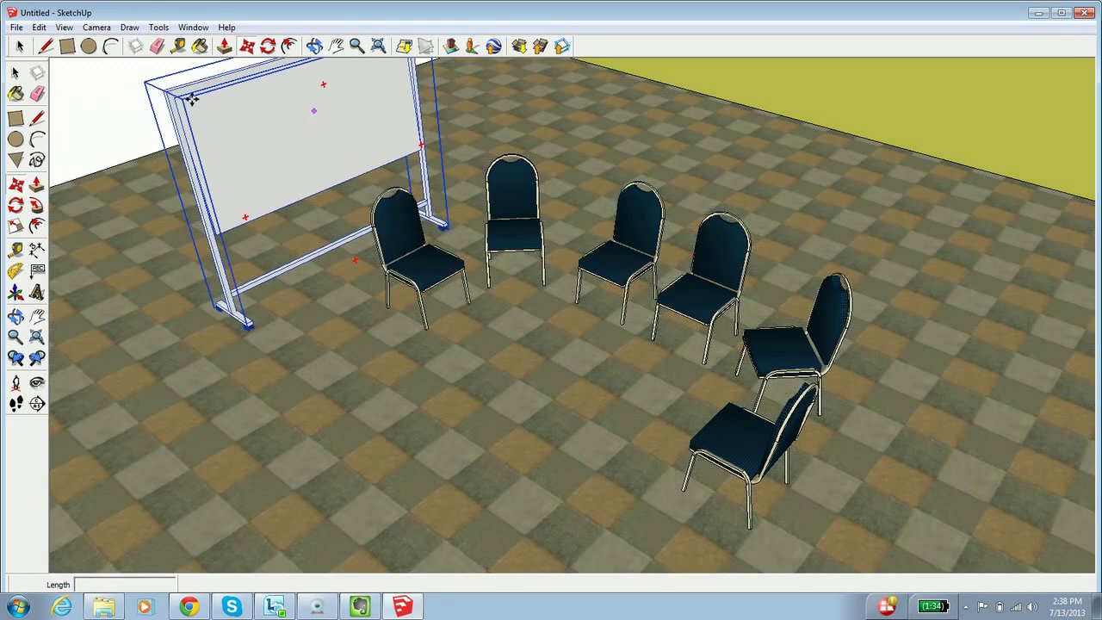
{"action": "left_click", "coordinate": [19, 45]}
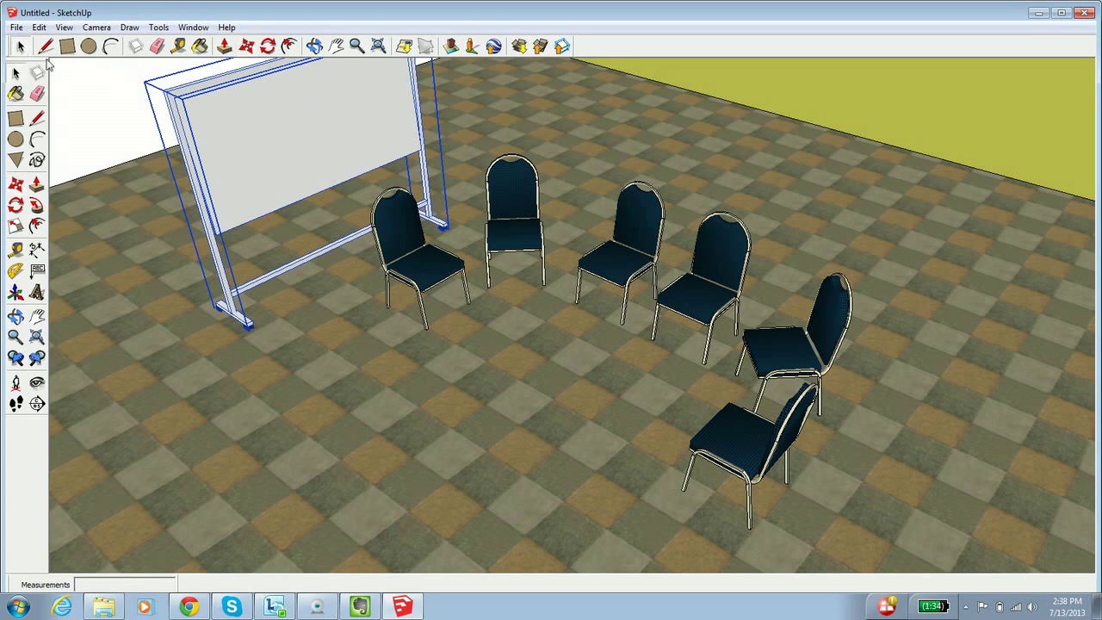
{"action": "left_click", "coordinate": [92, 96]}
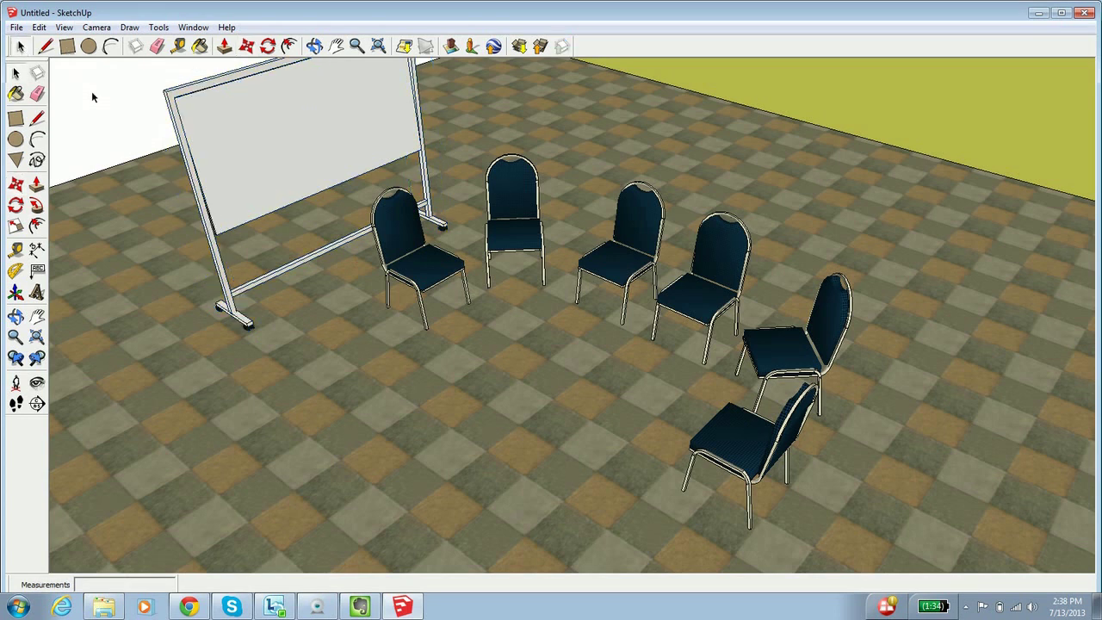
{"action": "left_click", "coordinate": [17, 27]}
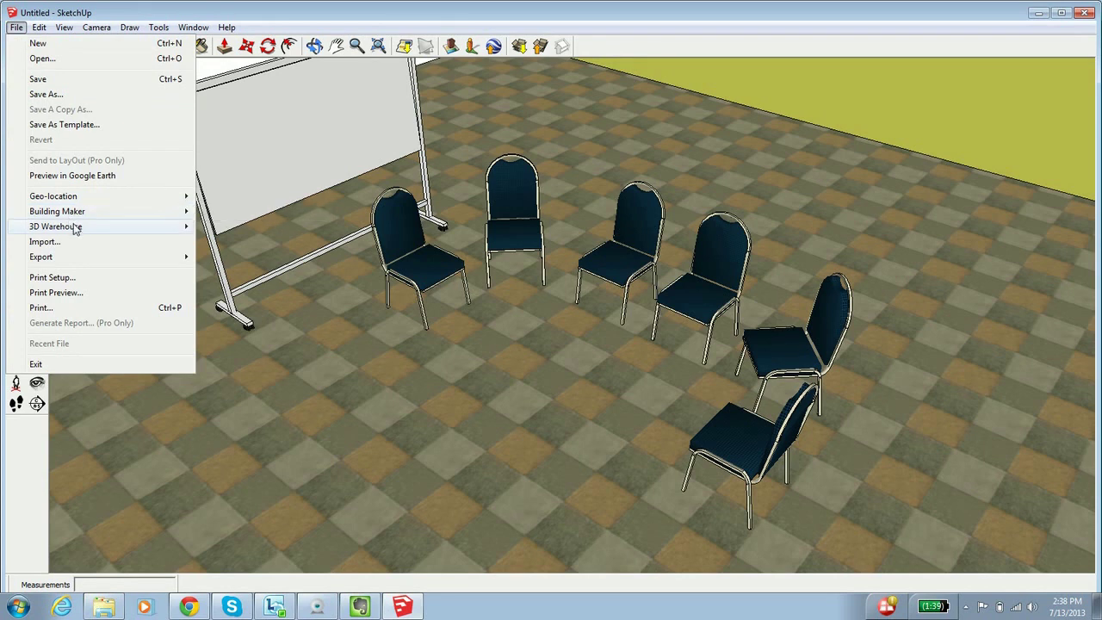
Search 3D Warehouse for 'people talking' and load the '2d silhouette, two men talking' model
{"action": "mouse_move", "coordinate": [122, 233]}
{"action": "left_click", "coordinate": [242, 229]}
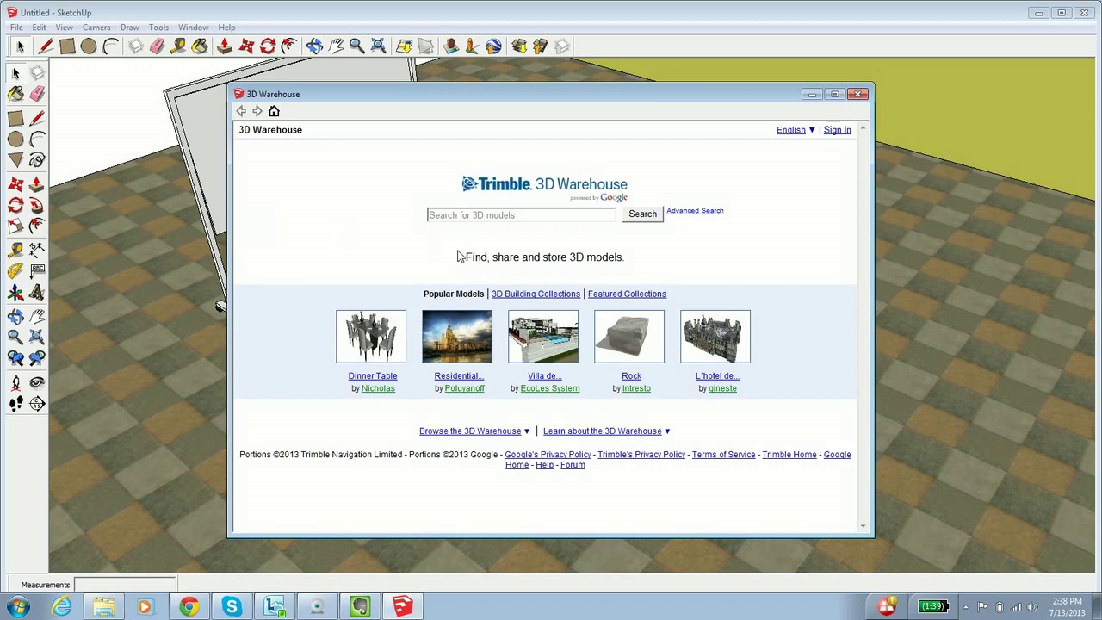
{"action": "left_click", "coordinate": [516, 214]}
{"action": "type", "text": "people talking"}
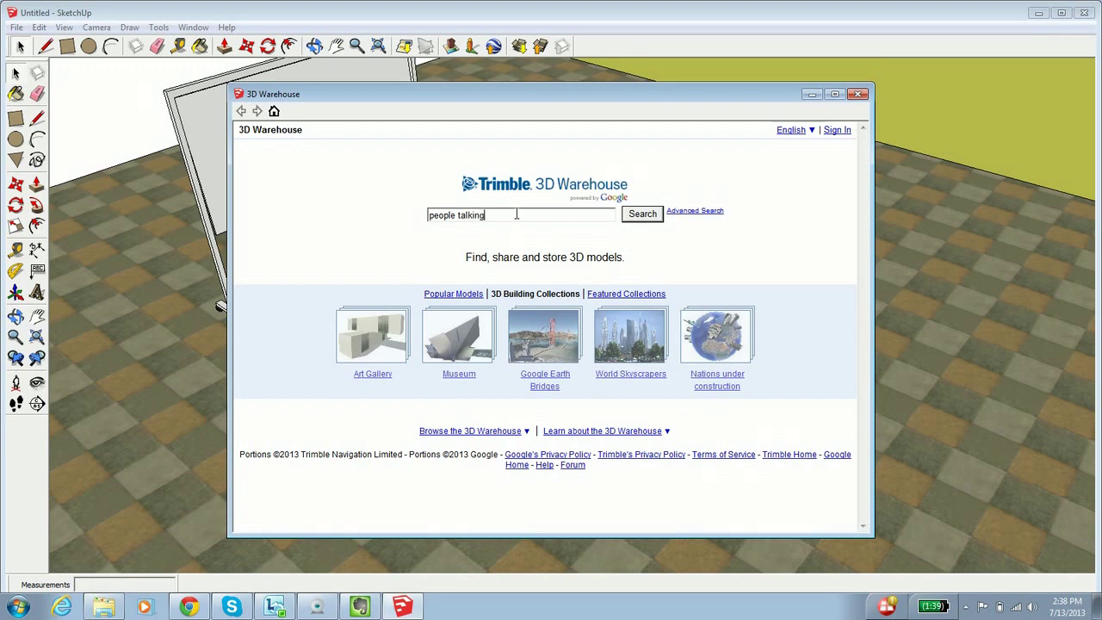
{"action": "key", "text": "Return"}
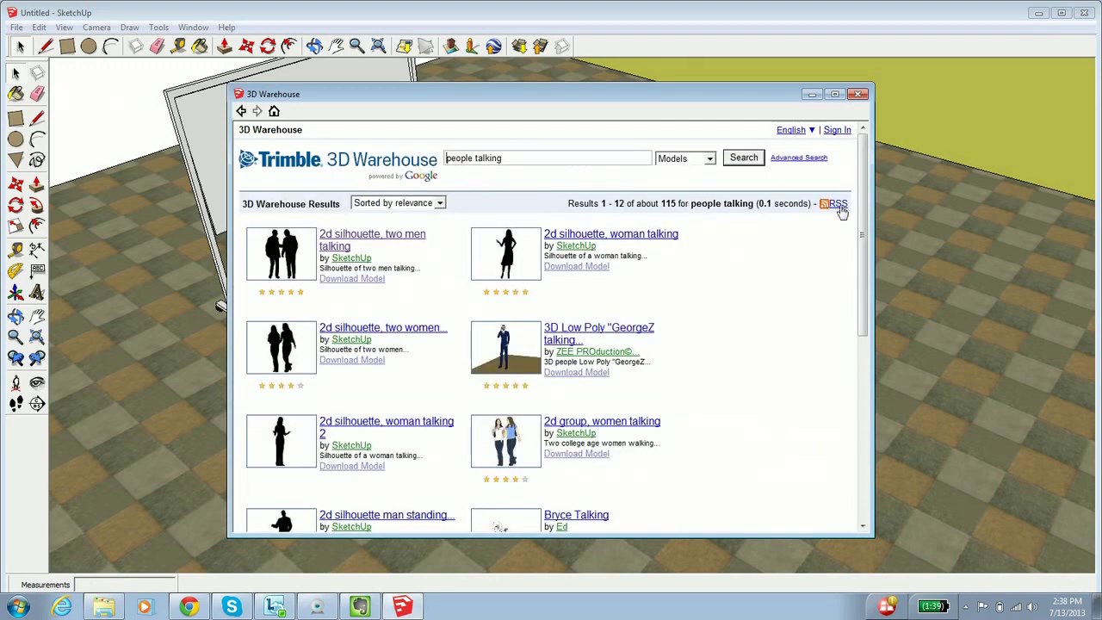
{"action": "mouse_move", "coordinate": [864, 214]}
{"action": "left_mouse_down"}
{"action": "mouse_move", "coordinate": [894, 391]}
{"action": "mouse_move", "coordinate": [873, 225]}
{"action": "left_mouse_up"}
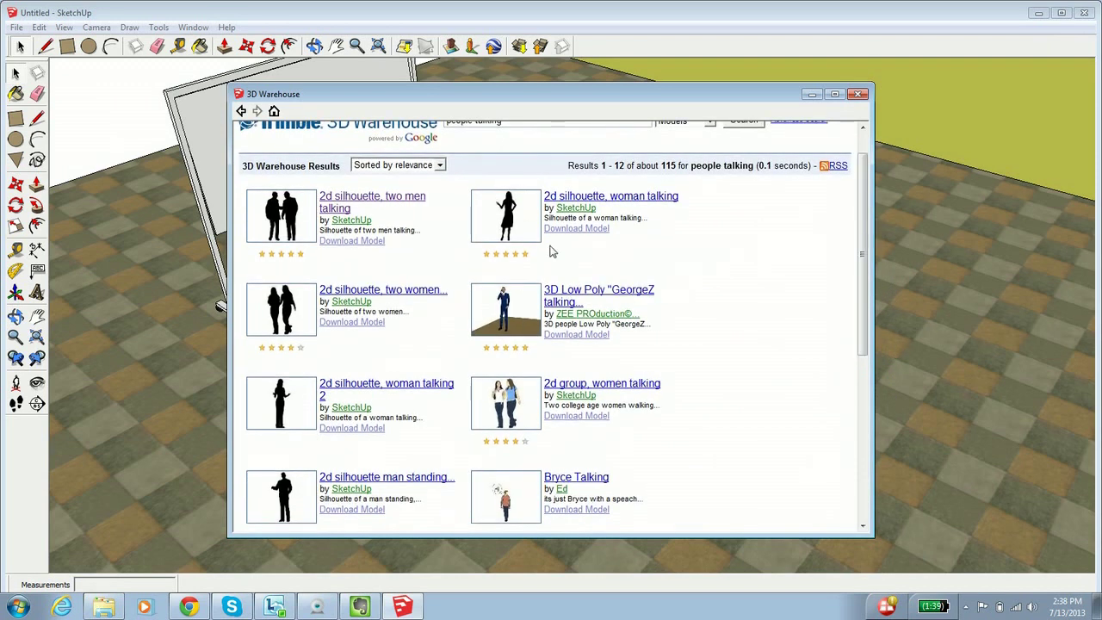
{"action": "left_click", "coordinate": [400, 199]}
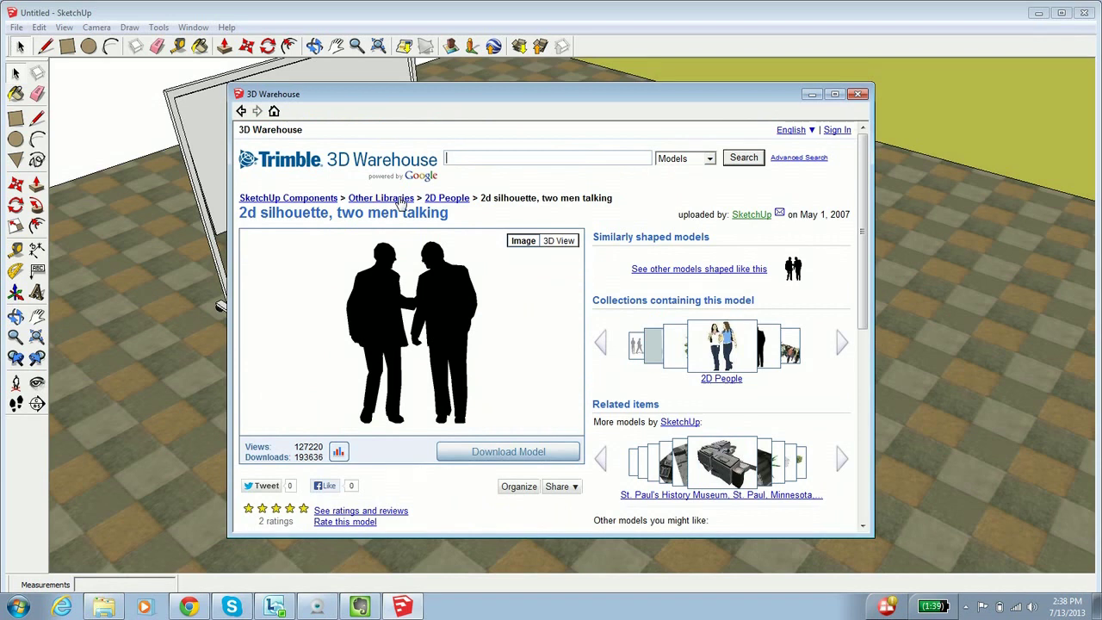
{"action": "left_click", "coordinate": [531, 456]}
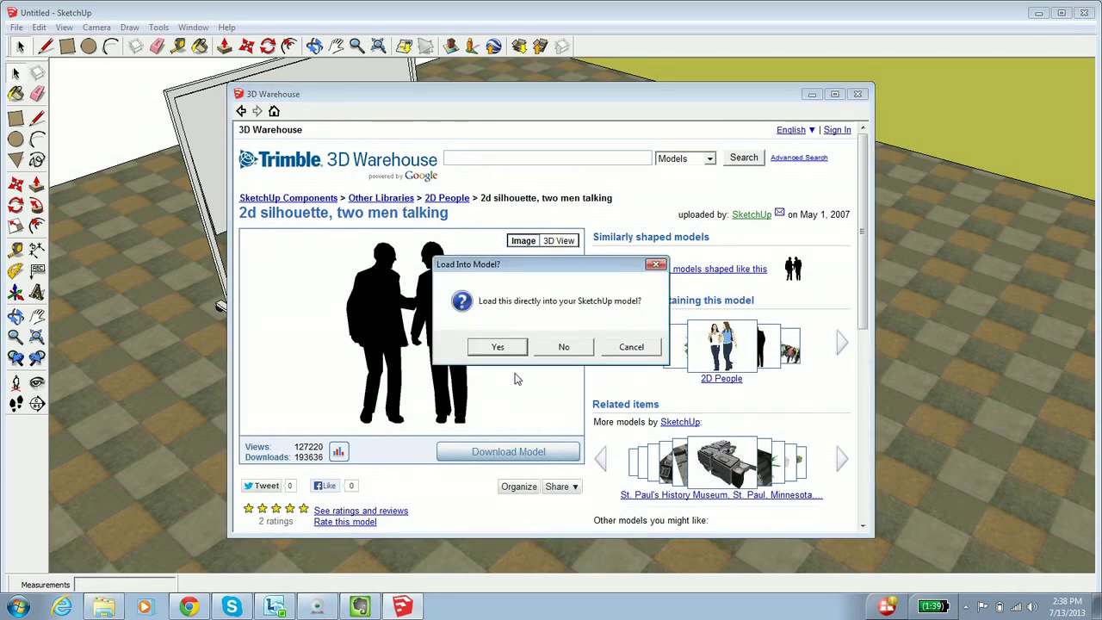
{"action": "left_click", "coordinate": [517, 353]}
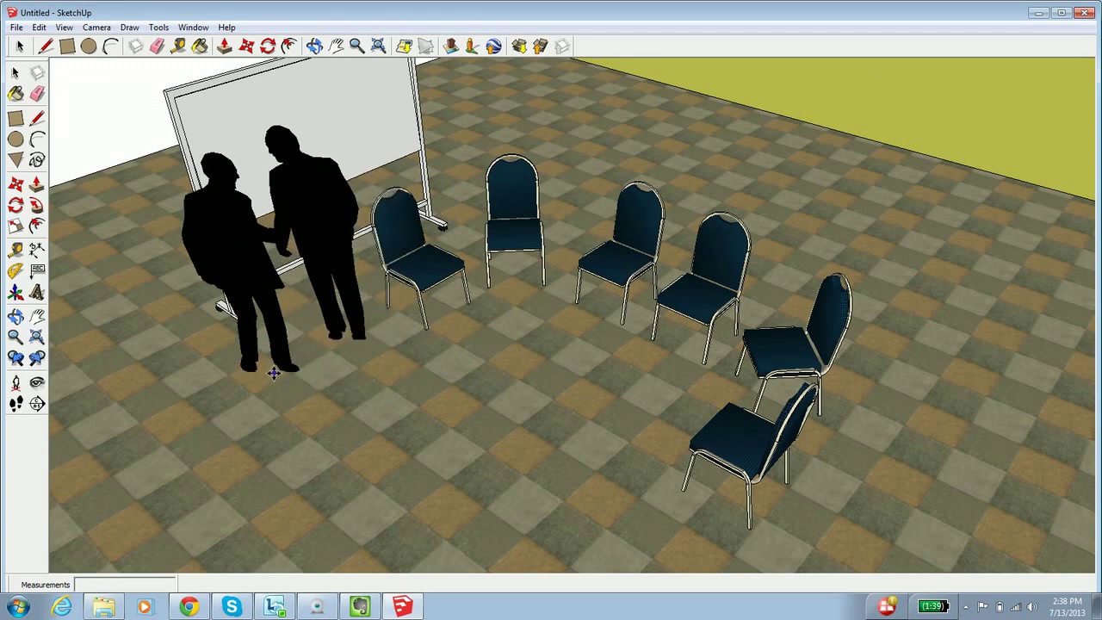
Drop the two-men silhouette beside the whiteboard and orbit down to eye level
{"action": "left_click", "coordinate": [273, 374]}
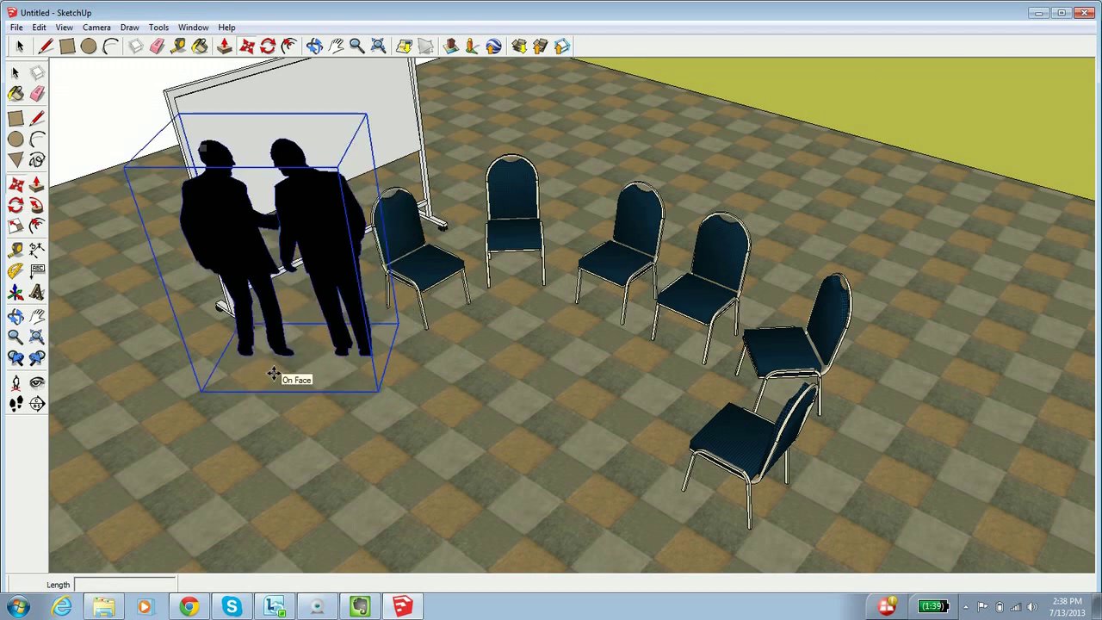
{"action": "left_click", "coordinate": [312, 48]}
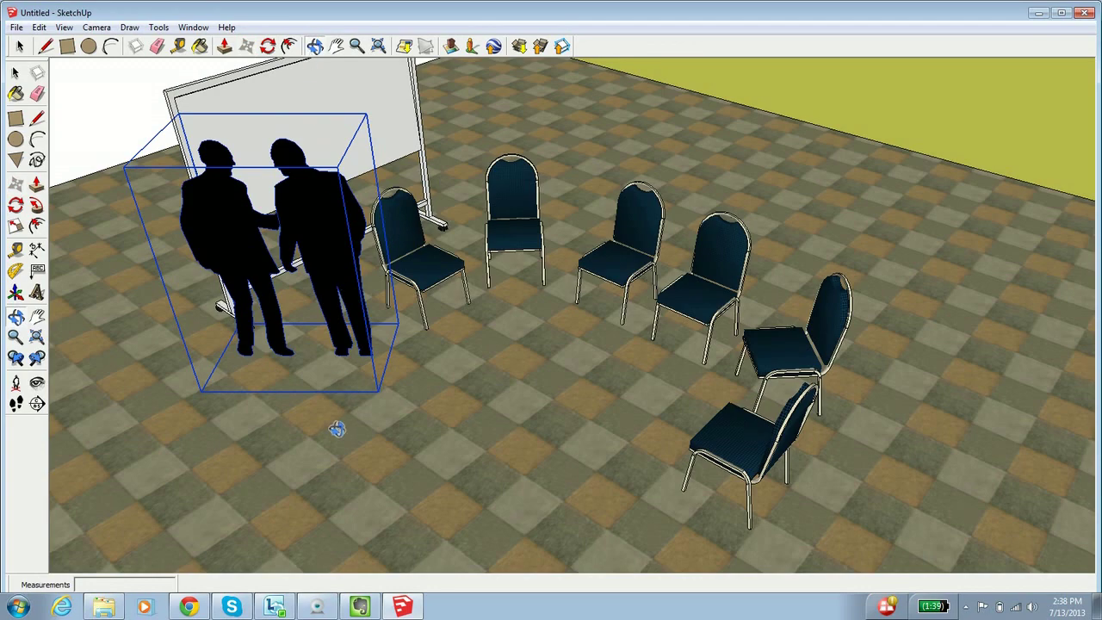
{"action": "left_click_drag", "start_coordinate": [337, 429], "coordinate": [547, 293]}
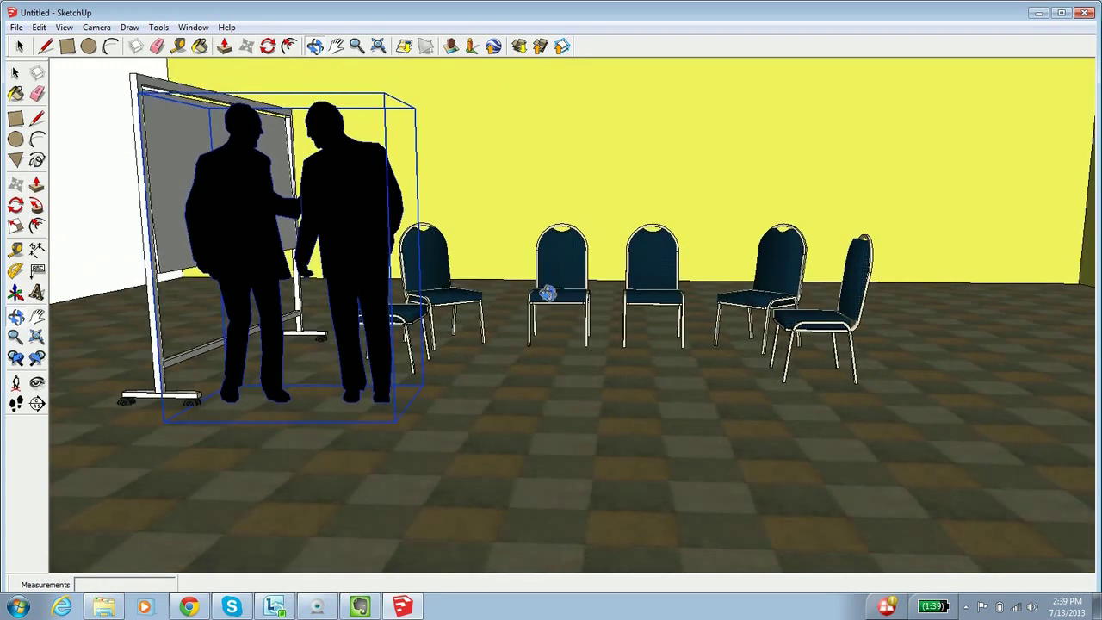
Zoom toward the chairs and pan up until the yellow back wall fills the view
{"action": "left_click", "coordinate": [356, 45]}
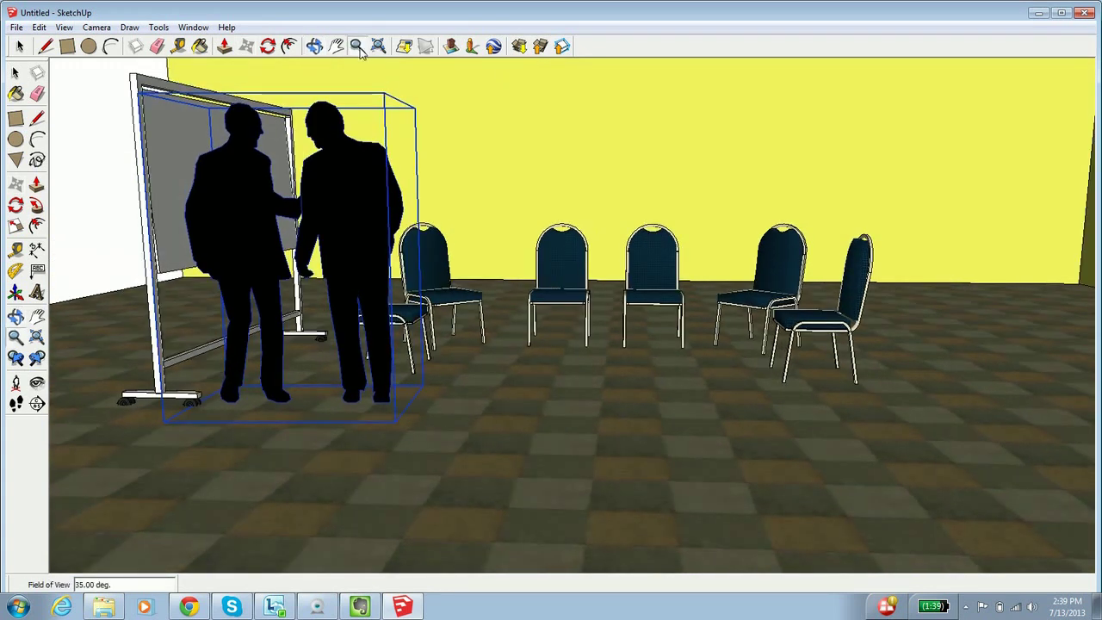
{"action": "left_click_drag", "start_coordinate": [647, 246], "coordinate": [649, 157]}
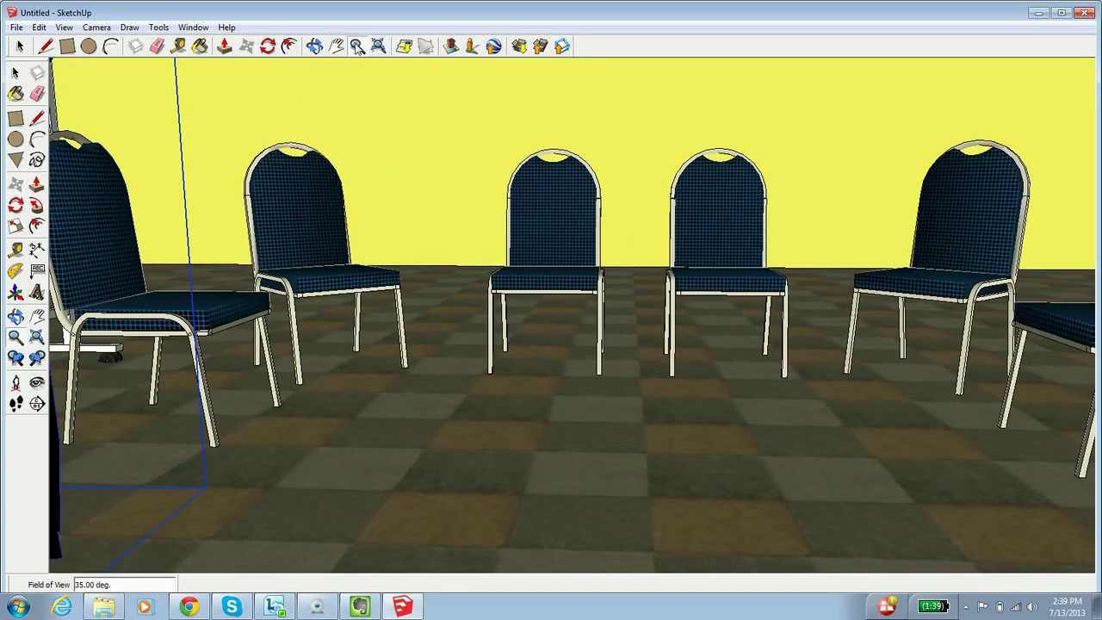
{"action": "left_click", "coordinate": [337, 45]}
{"action": "left_click_drag", "start_coordinate": [559, 116], "coordinate": [534, 226]}
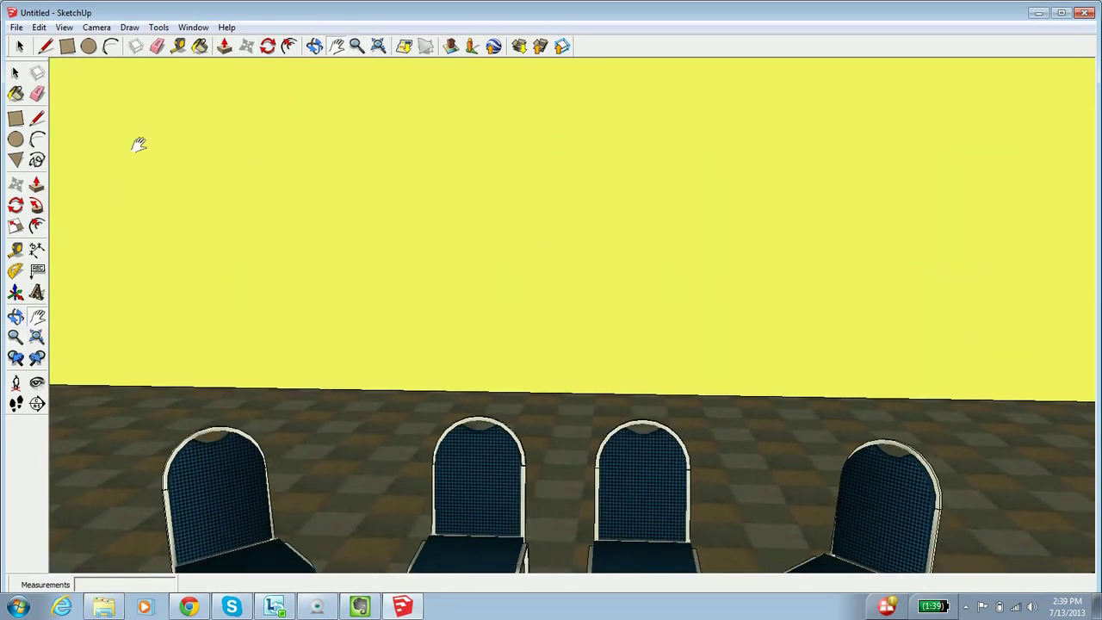
{"action": "left_click", "coordinate": [16, 119]}
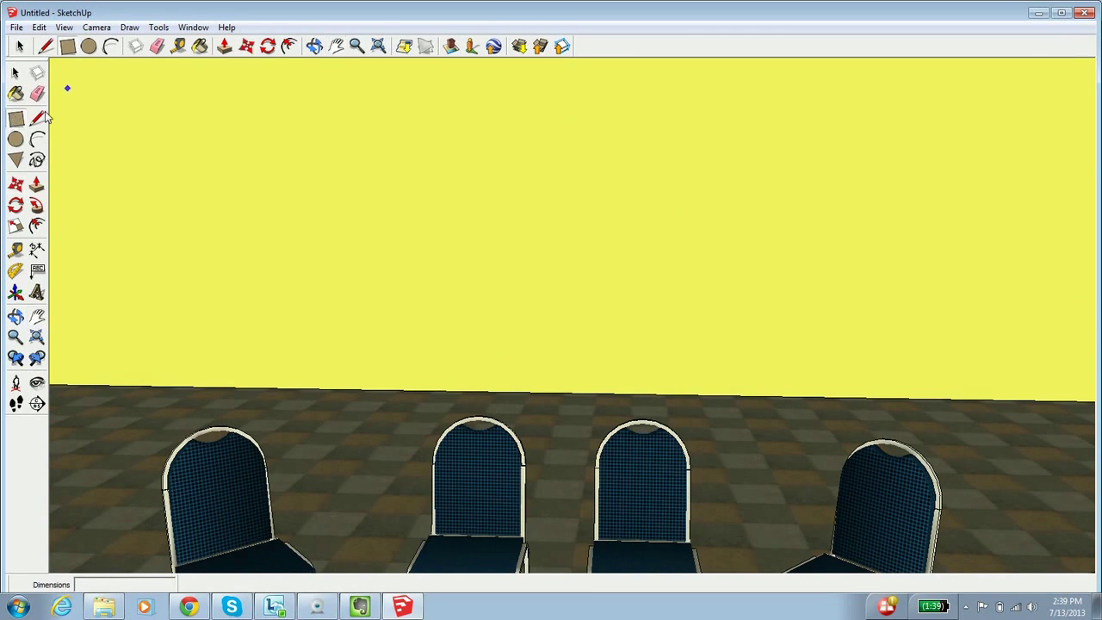
Draw a 13' 9 9/16" by 5' 5 3/8" rectangle on the yellow back wall above the chairs
{"action": "left_click", "coordinate": [43, 114]}
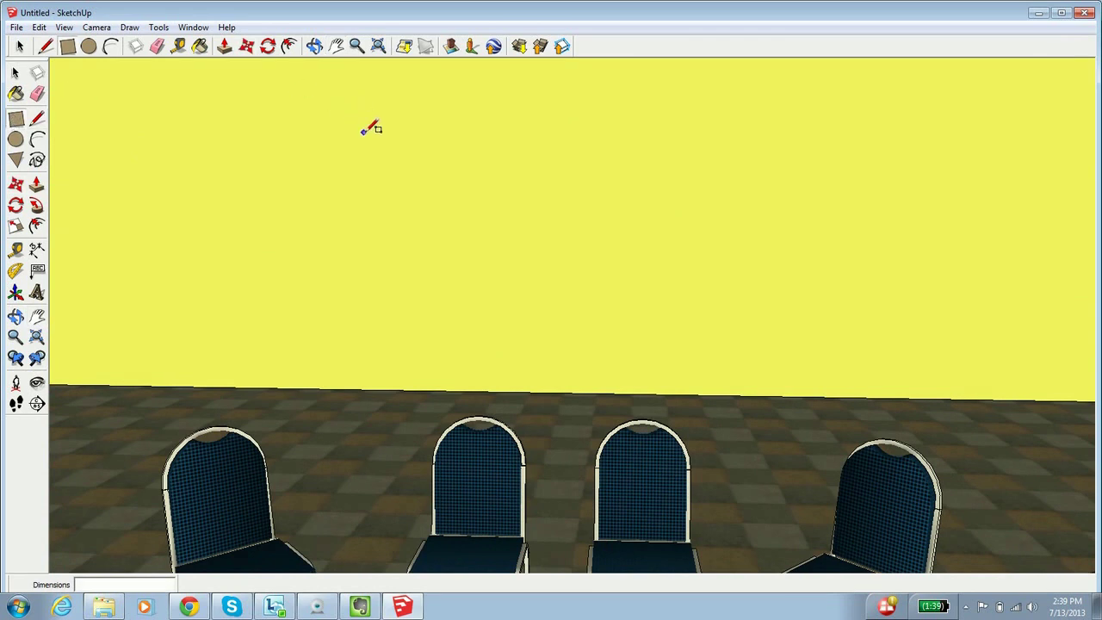
{"action": "left_click", "coordinate": [364, 132]}
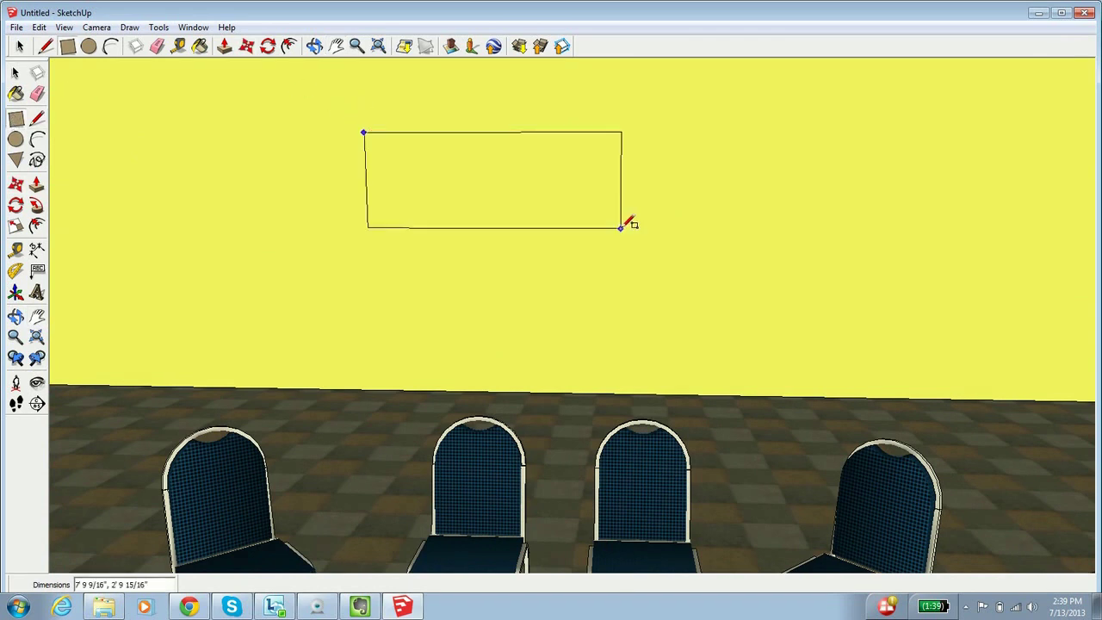
{"action": "left_click", "coordinate": [807, 308]}
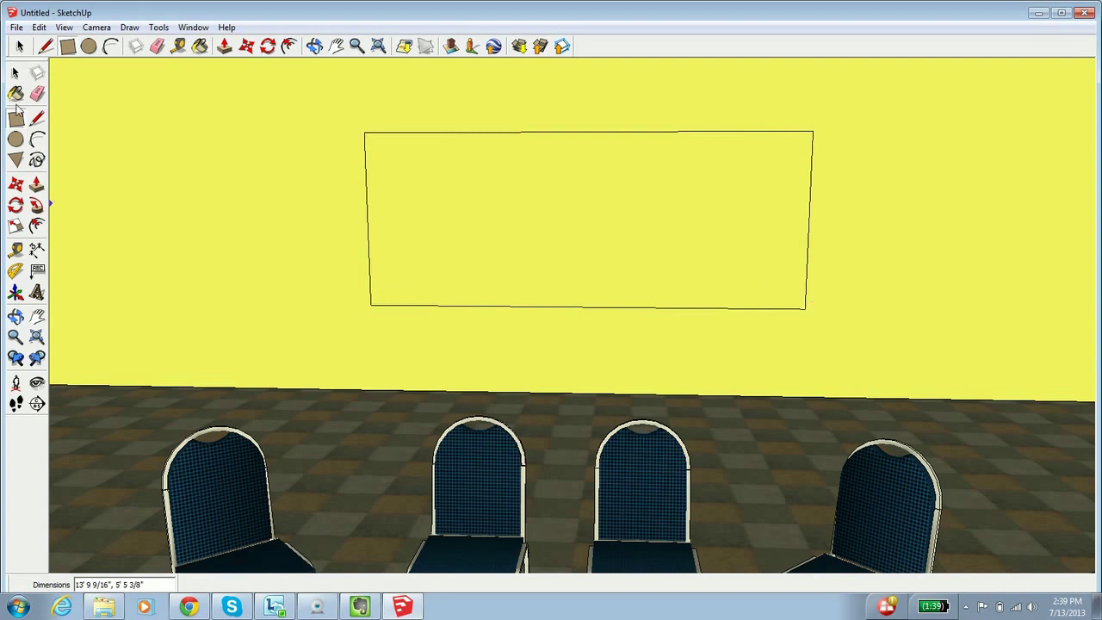
Paint the wall rectangle white with Color_000
{"action": "left_click", "coordinate": [16, 93]}
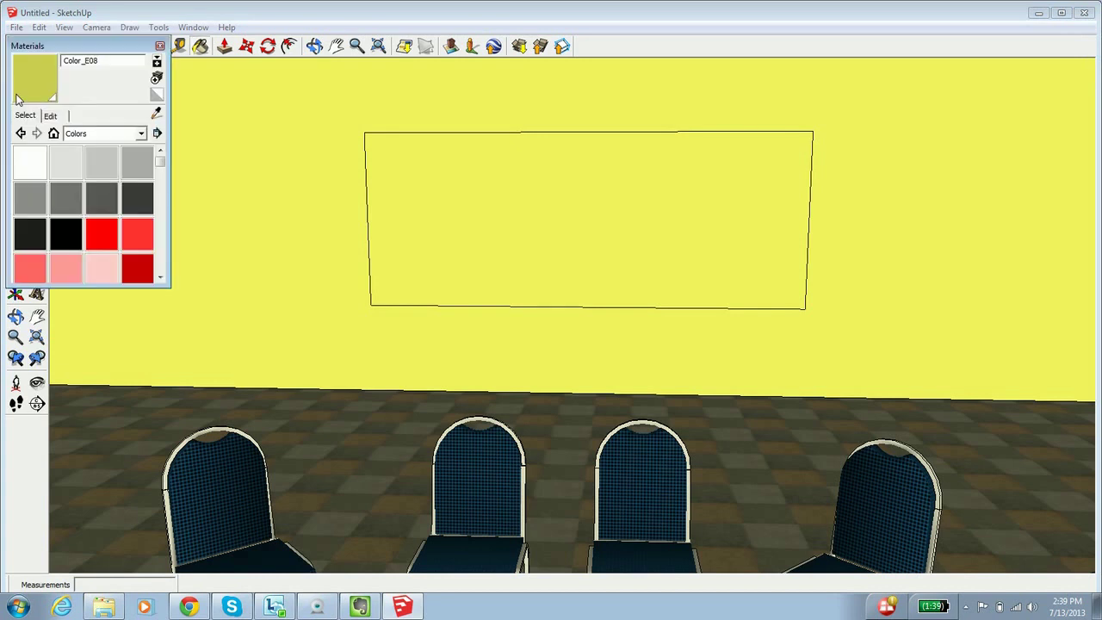
{"action": "left_click", "coordinate": [32, 166]}
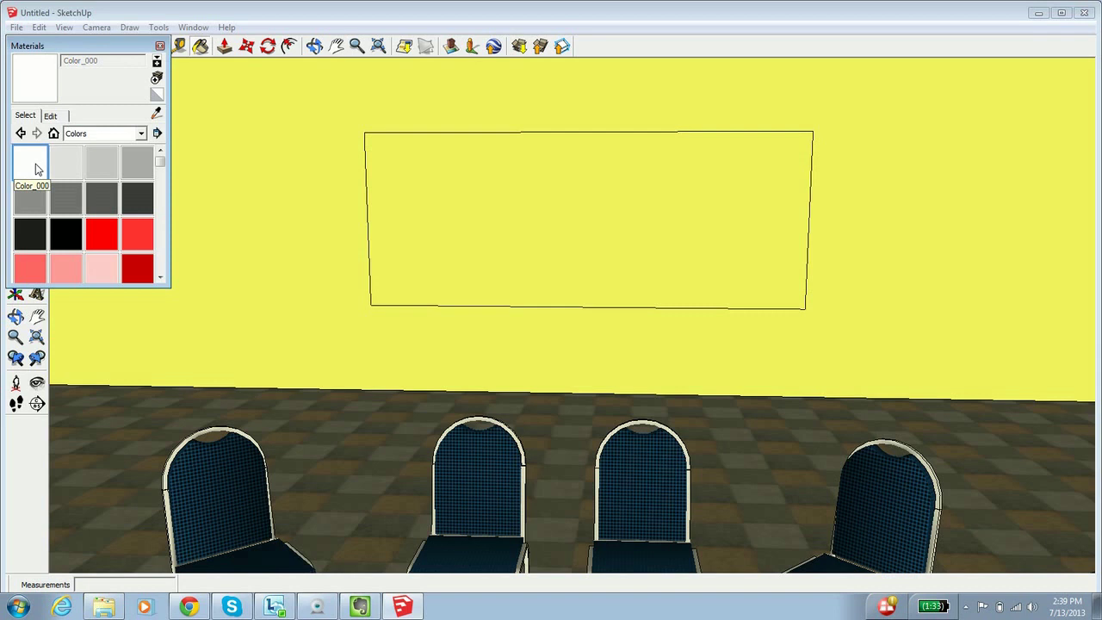
{"action": "left_click", "coordinate": [513, 194]}
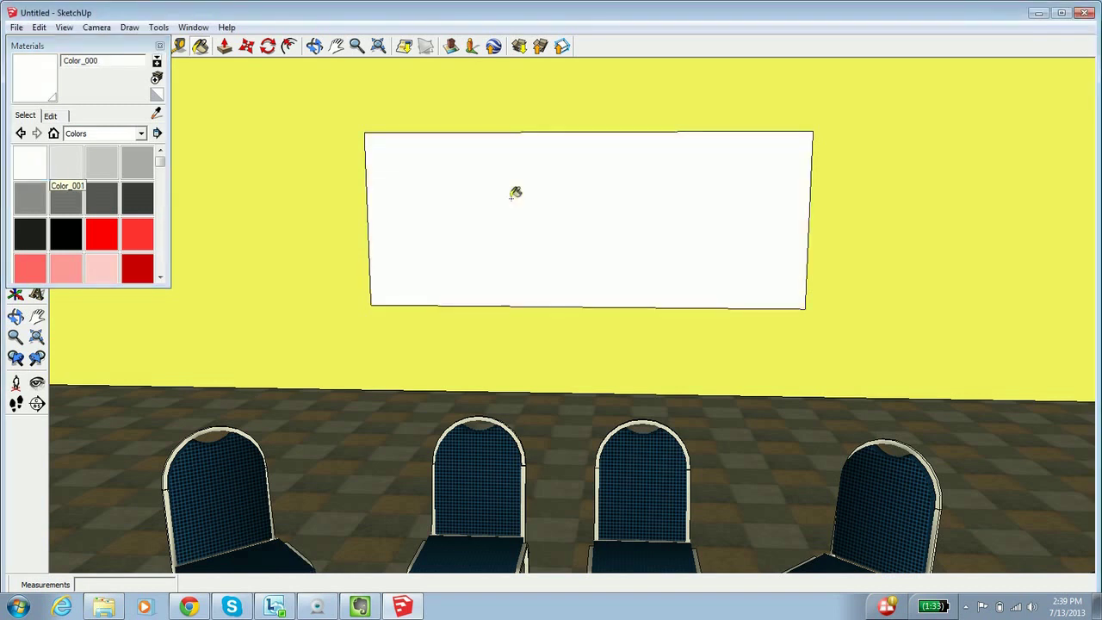
{"action": "left_click", "coordinate": [160, 46]}
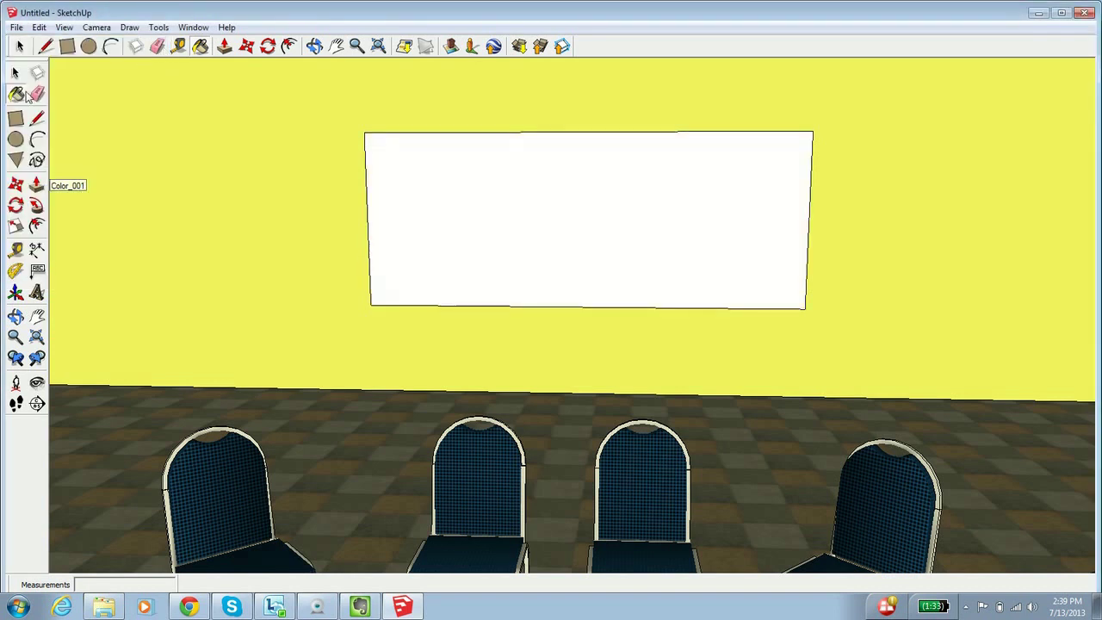
Draw rectangles from the panel's top edge to add four vertical lines, making five columns
{"action": "left_click", "coordinate": [17, 118]}
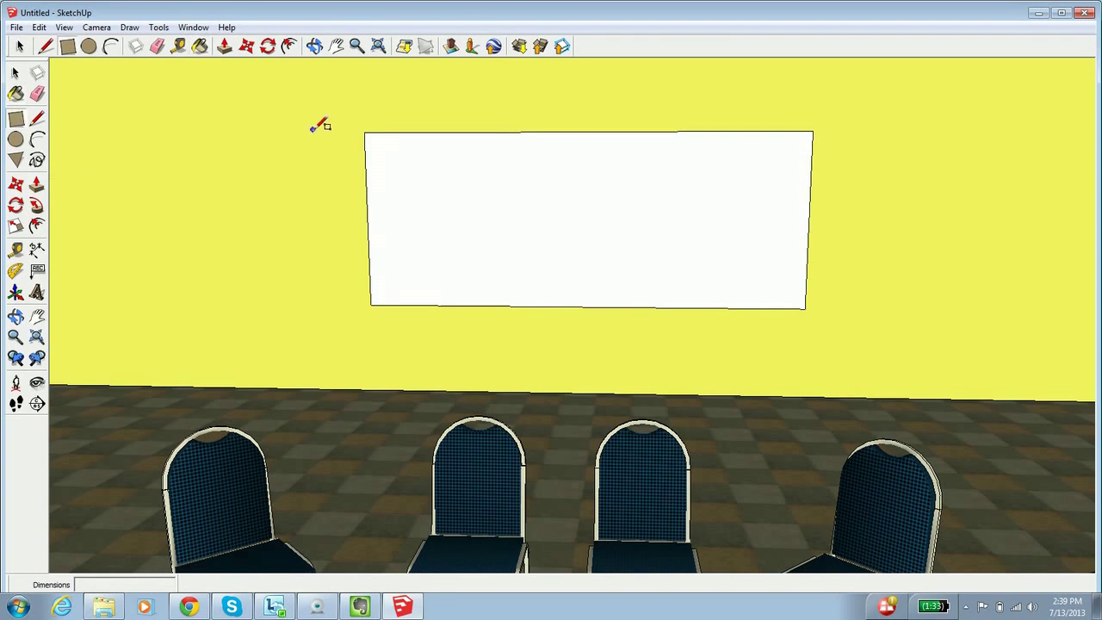
{"action": "left_click", "coordinate": [585, 131]}
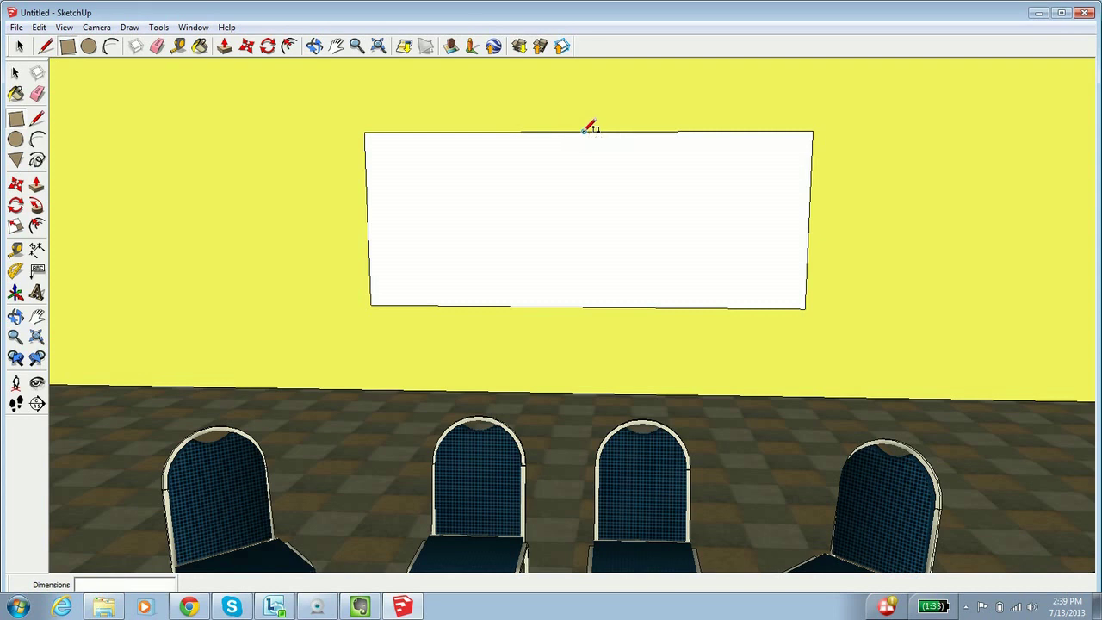
{"action": "left_click", "coordinate": [806, 307]}
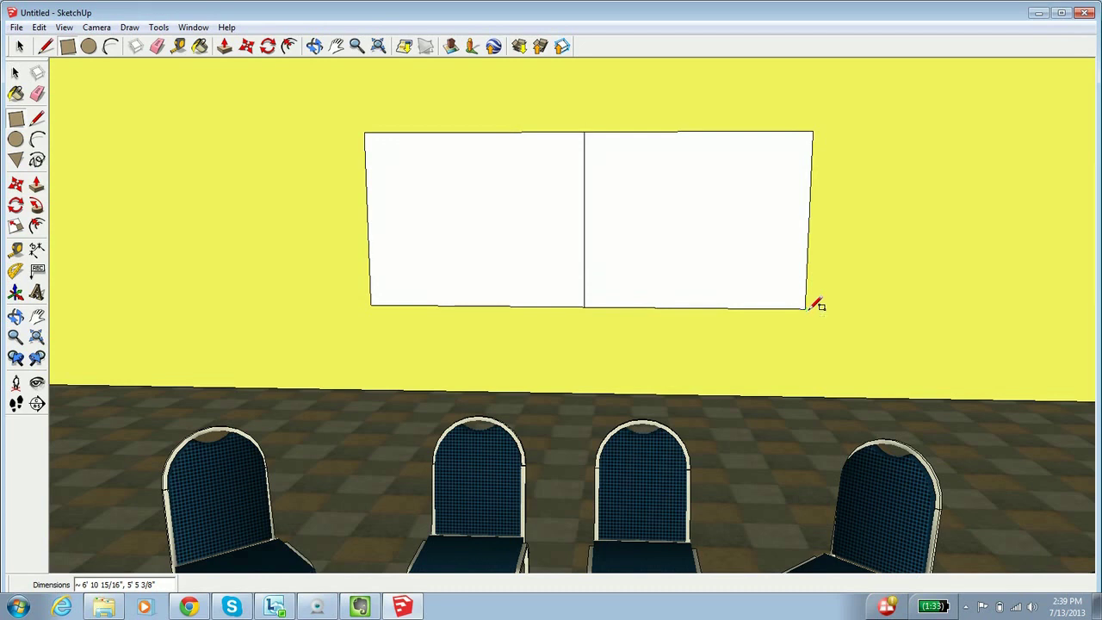
{"action": "left_click", "coordinate": [697, 131]}
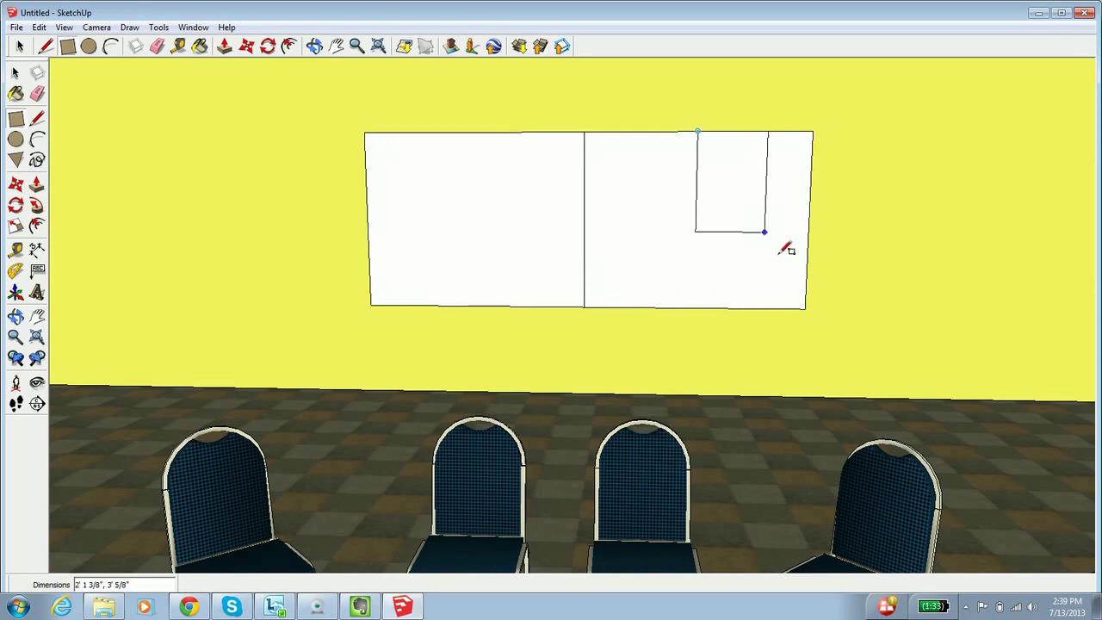
{"action": "left_click", "coordinate": [806, 307]}
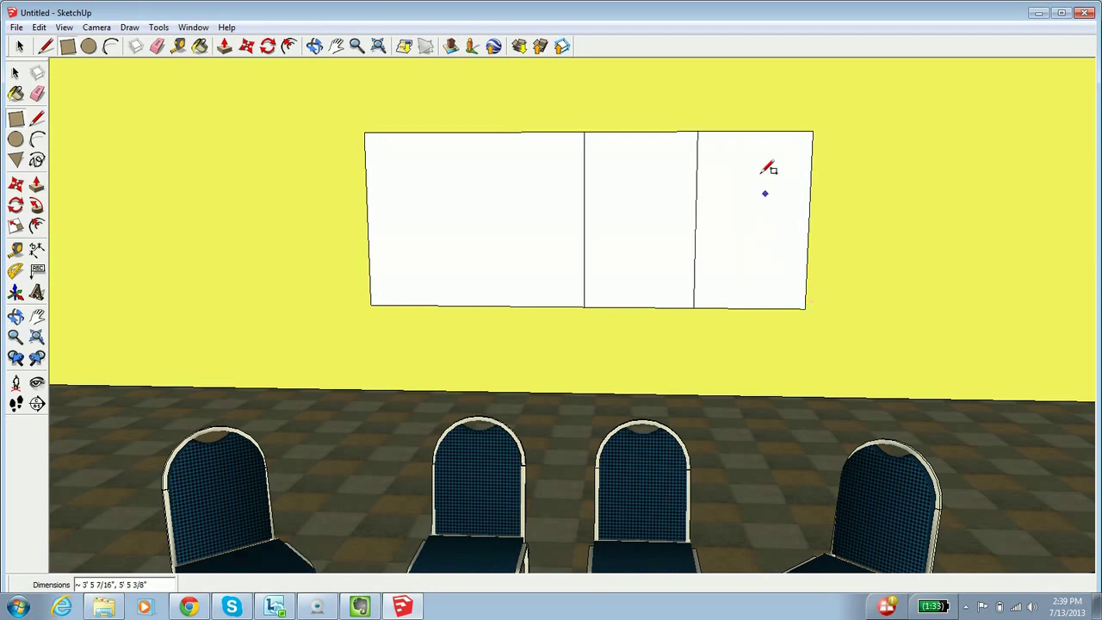
{"action": "left_click", "coordinate": [755, 131]}
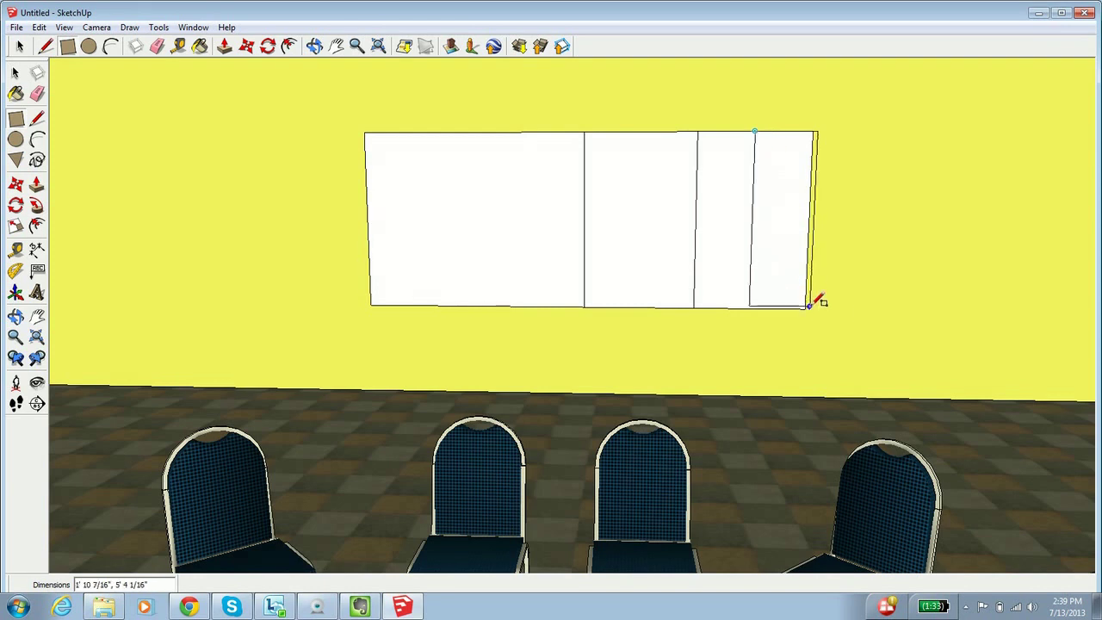
{"action": "left_click", "coordinate": [806, 306]}
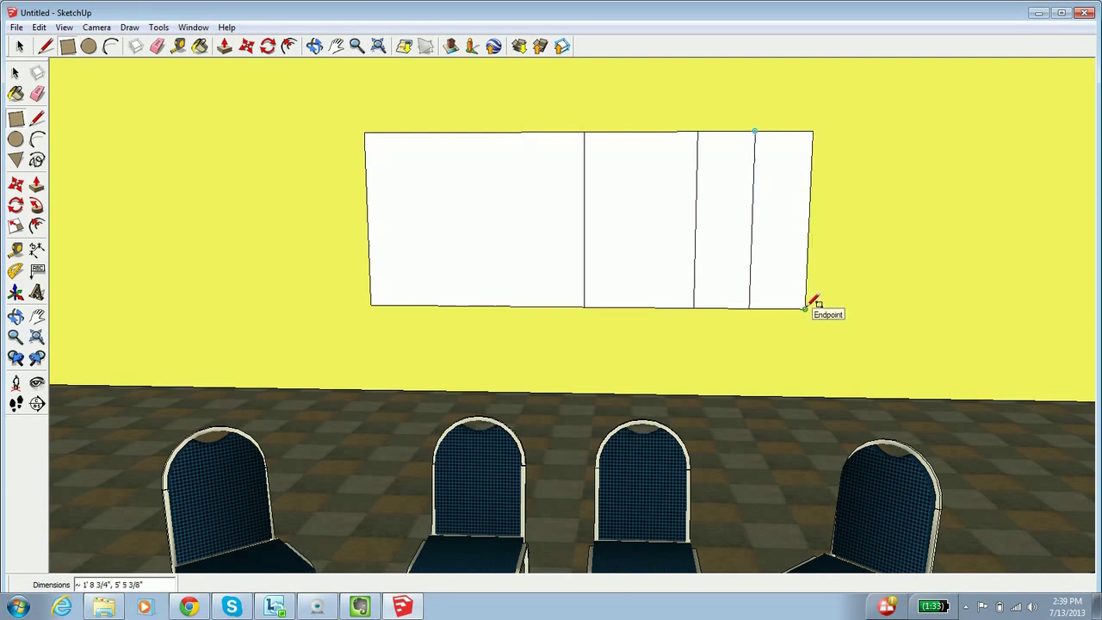
{"action": "left_click", "coordinate": [639, 131]}
{"action": "left_click", "coordinate": [694, 308]}
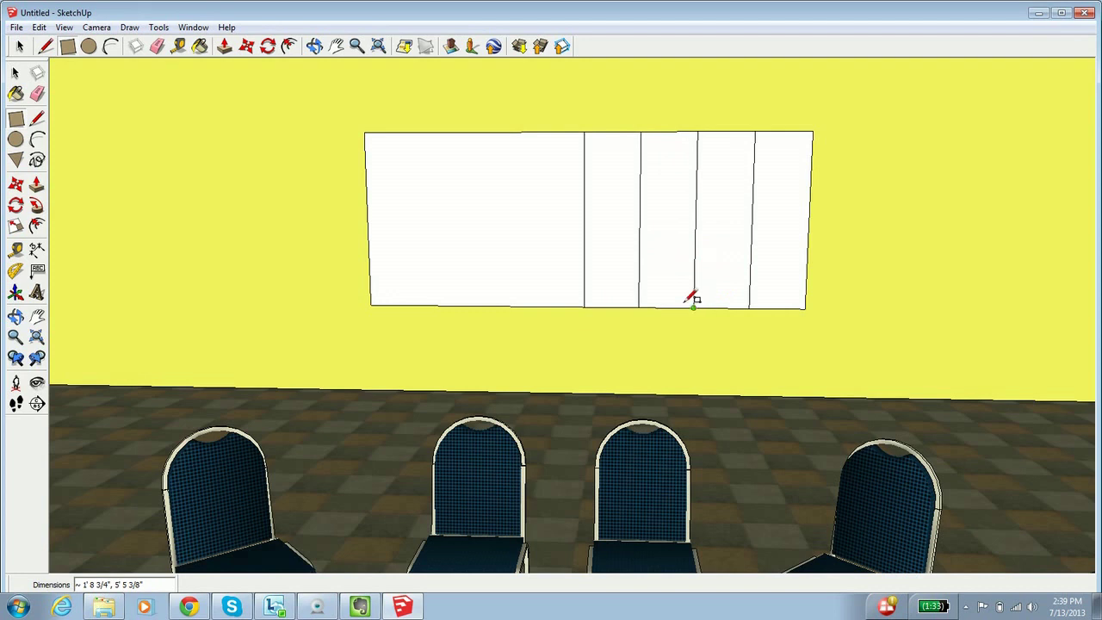
Draw rectangles from the panel's left edge to add two horizontal lines, making three rows
{"action": "left_click", "coordinate": [368, 220]}
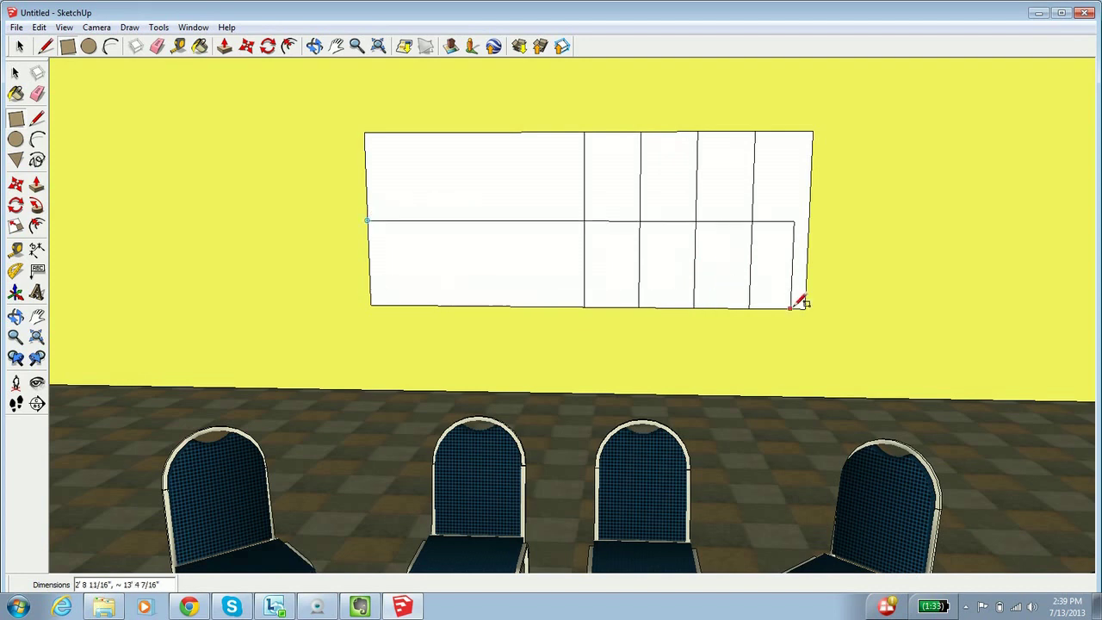
{"action": "left_click", "coordinate": [806, 307]}
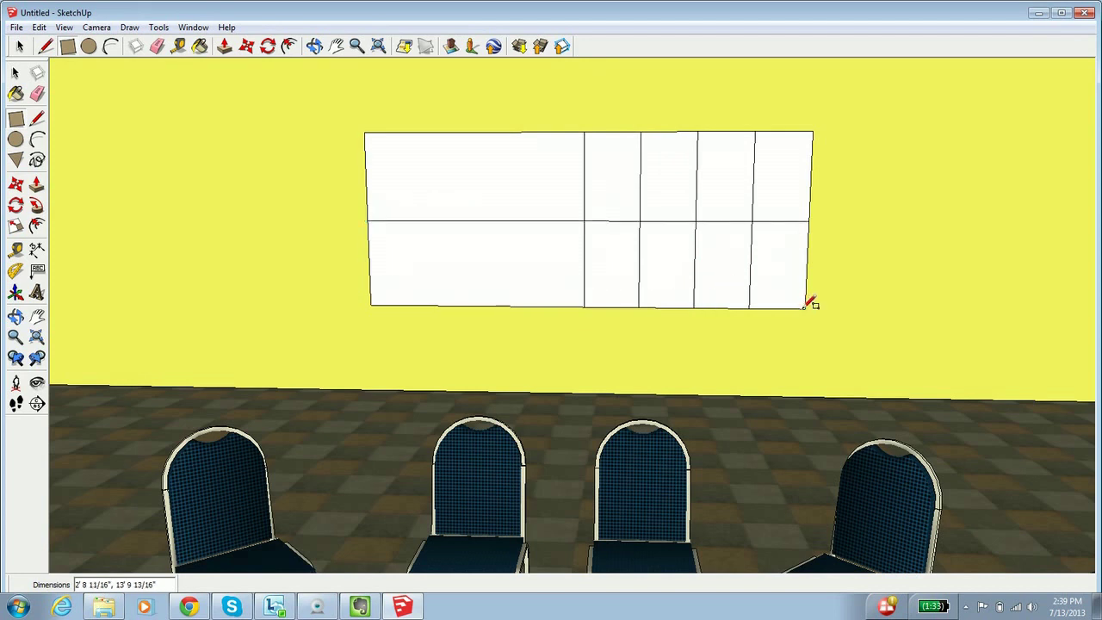
{"action": "left_click", "coordinate": [366, 176]}
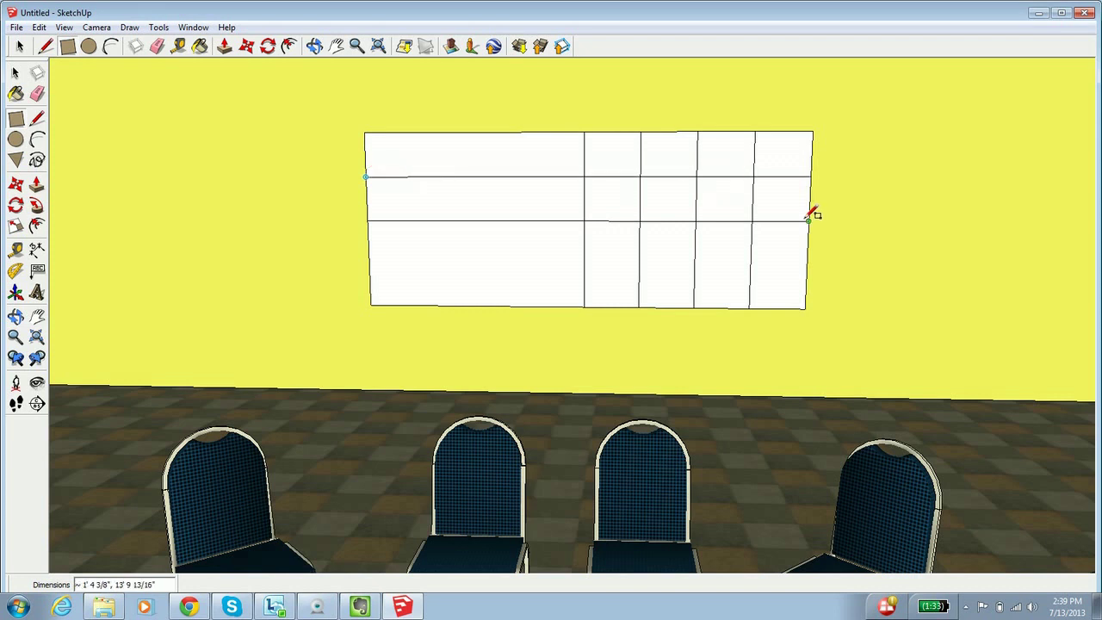
{"action": "left_click", "coordinate": [808, 219]}
{"action": "left_click", "coordinate": [37, 293]}
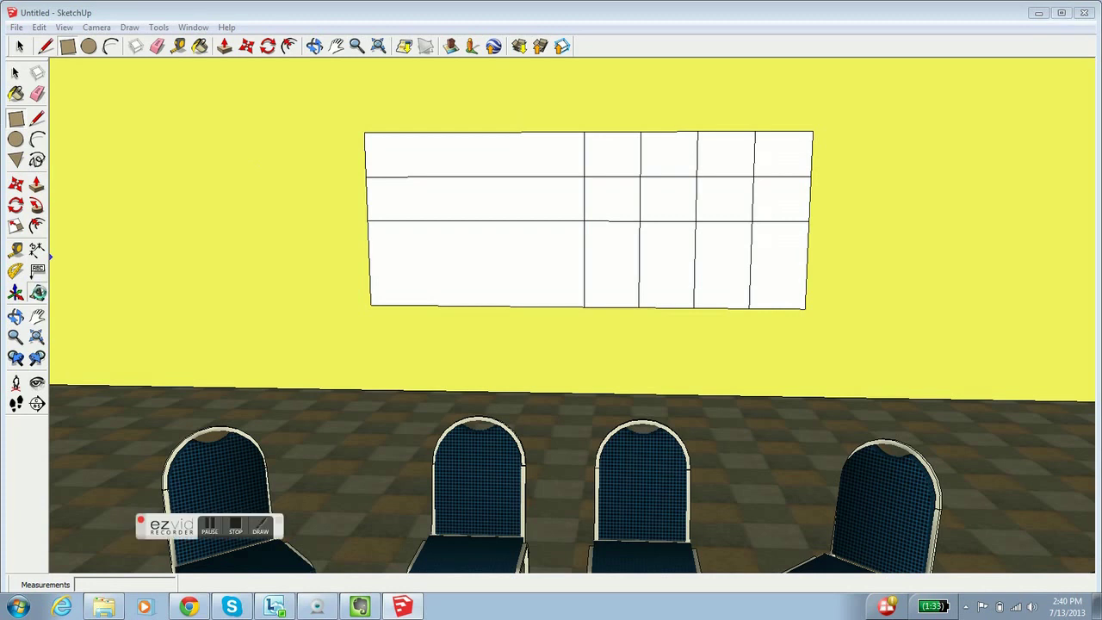
Create 3D text reading 'Marketplace' and begin placing it on the wall above the grid
{"action": "left_click", "coordinate": [486, 100]}
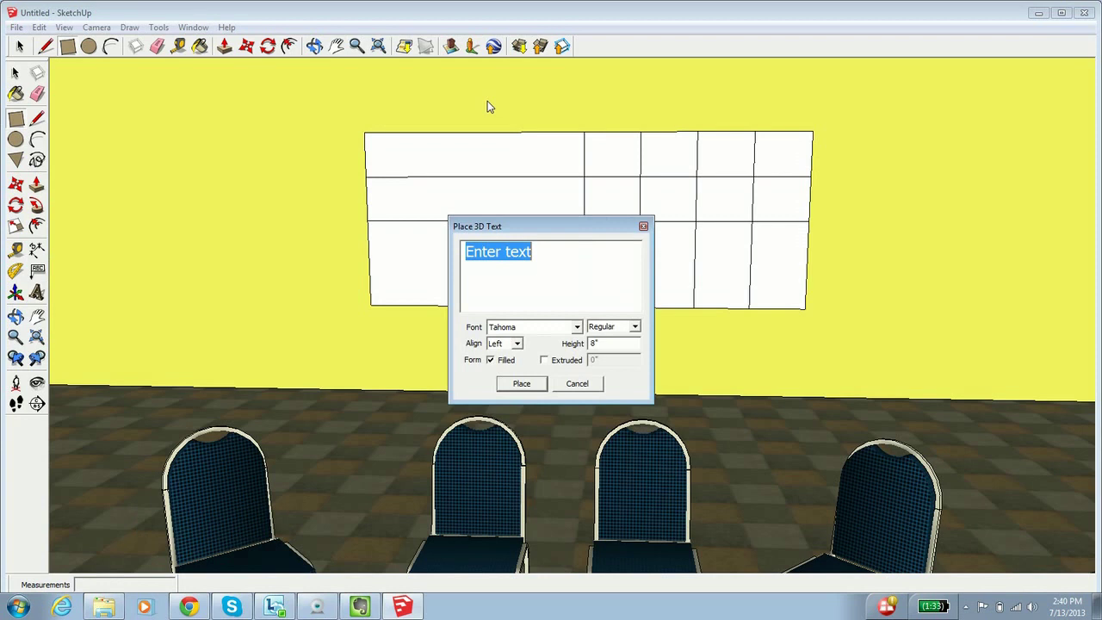
{"action": "type", "text": "Marketplace"}
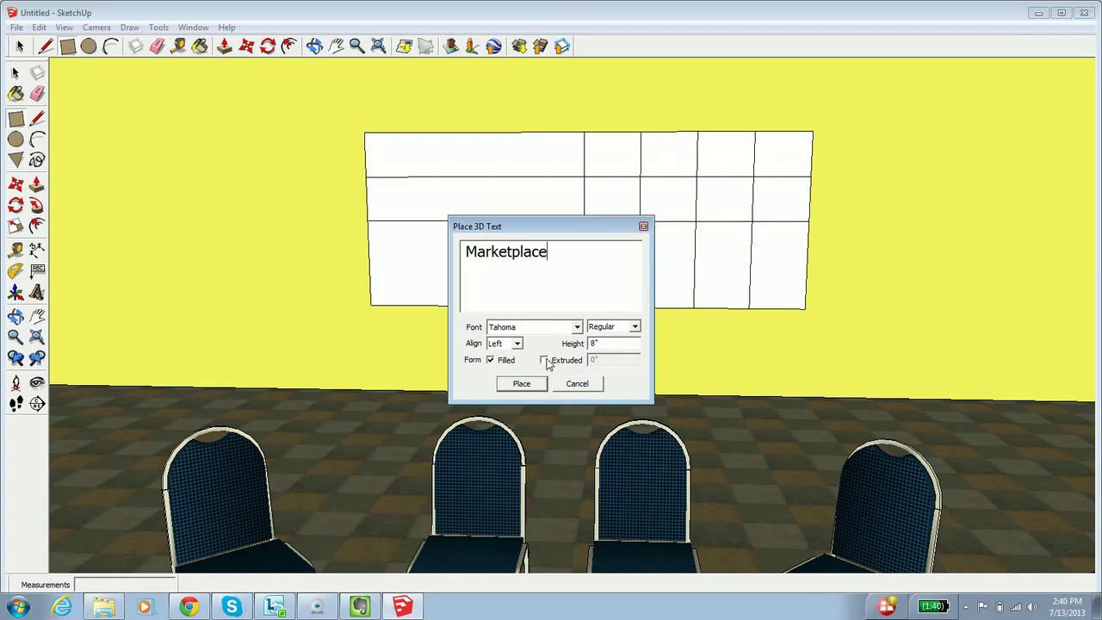
{"action": "left_click", "coordinate": [525, 385]}
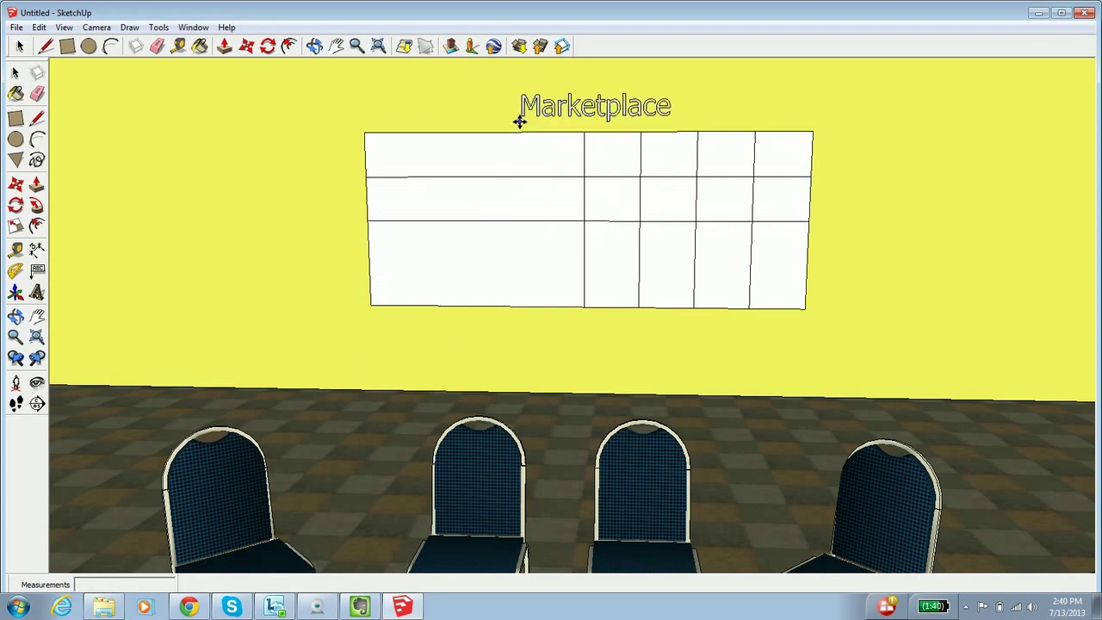
Drop the Marketplace text on the wall and move it to sit centred just above the grid
{"action": "left_click", "coordinate": [519, 122]}
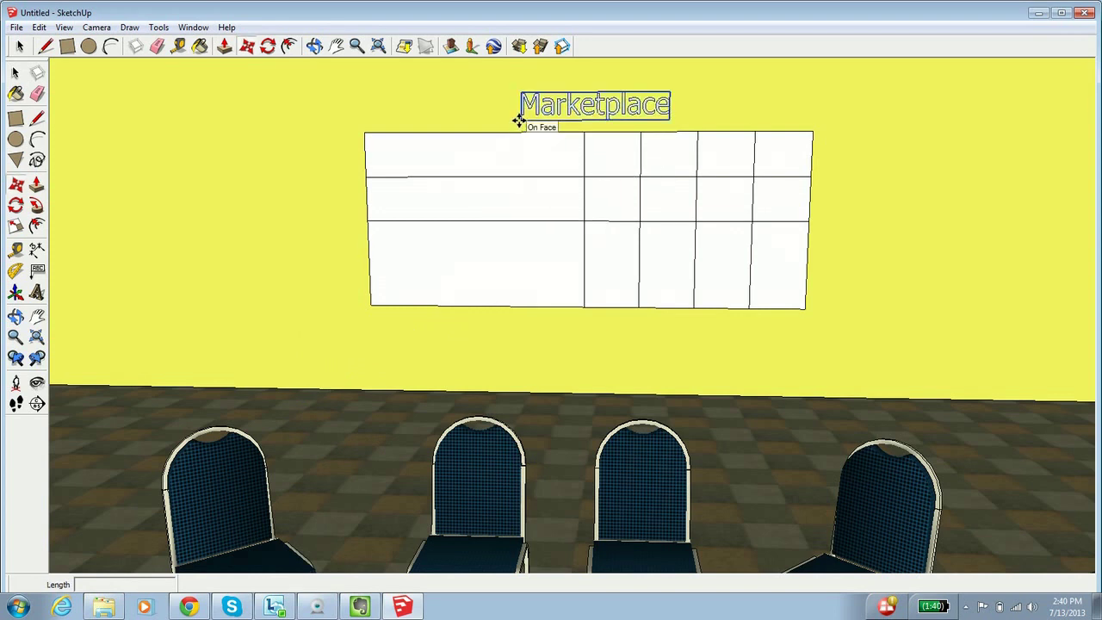
{"action": "left_click_drag", "start_coordinate": [516, 116], "coordinate": [381, 88]}
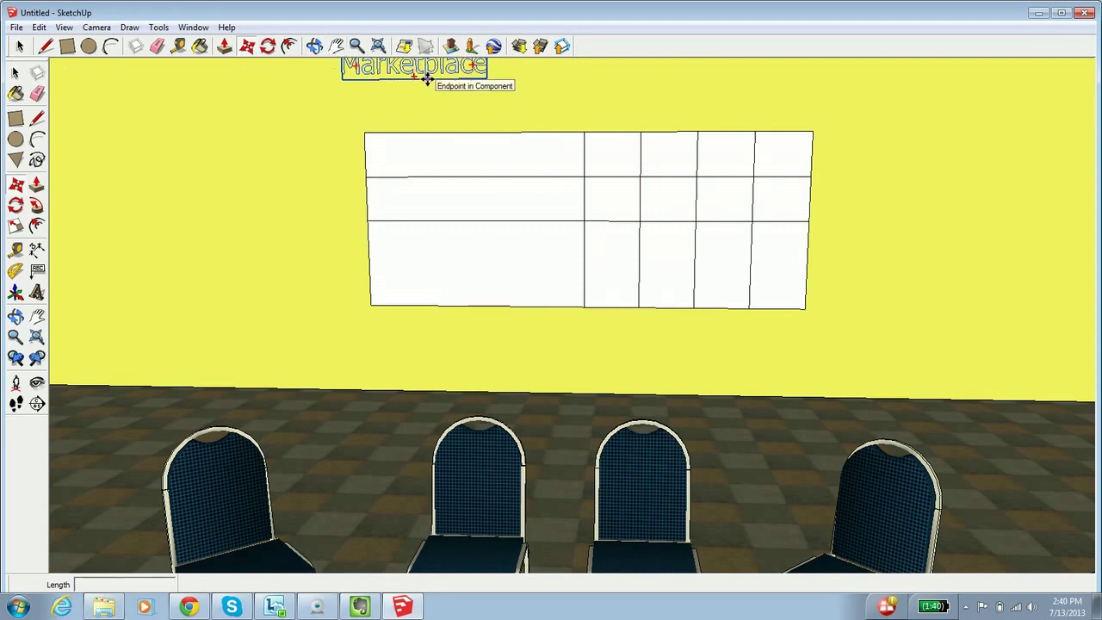
{"action": "left_click_drag", "start_coordinate": [429, 79], "coordinate": [603, 115]}
{"action": "left_click", "coordinate": [356, 46]}
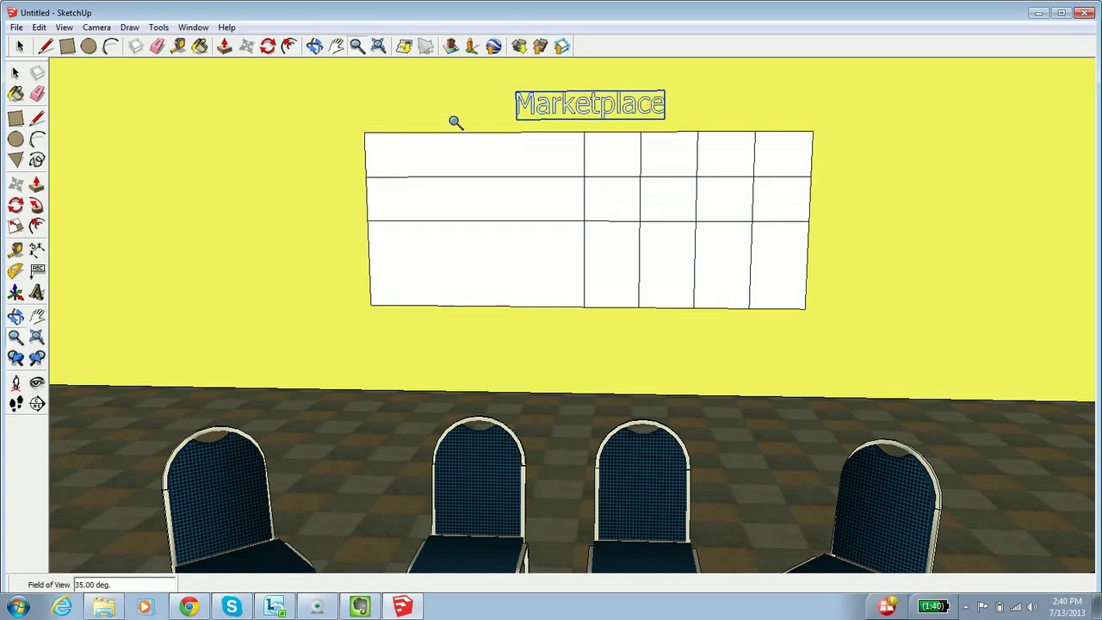
{"action": "left_click_drag", "start_coordinate": [454, 118], "coordinate": [513, 422]}
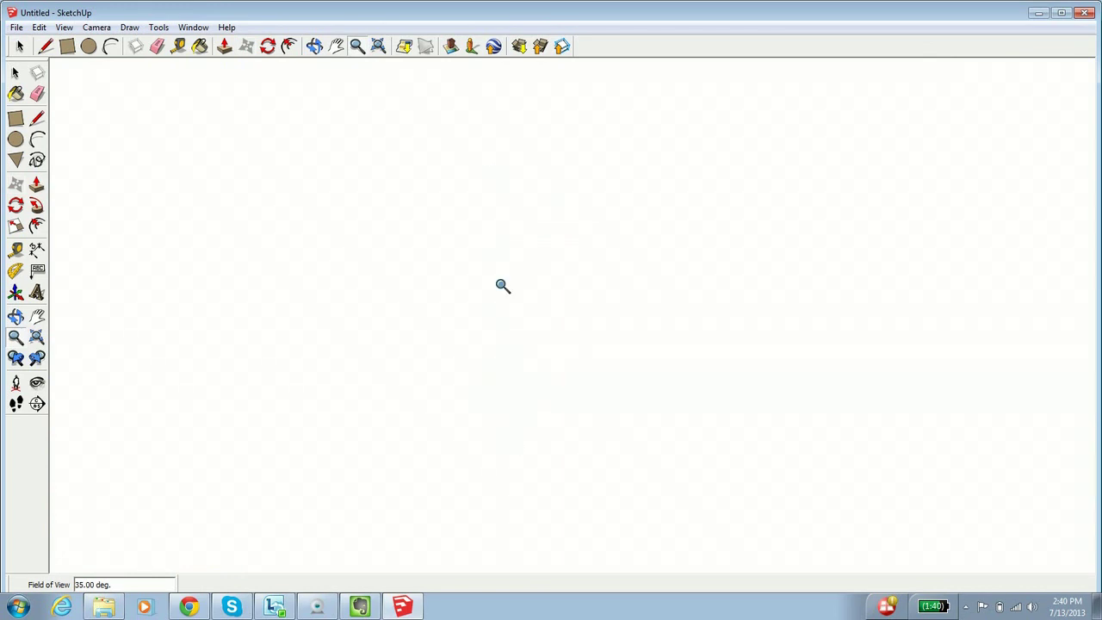
Zoom out and orbit to view the furnished room from outside
{"action": "left_click_drag", "start_coordinate": [513, 349], "coordinate": [541, 436]}
{"action": "left_click_drag", "start_coordinate": [523, 189], "coordinate": [571, 421]}
{"action": "left_click_drag", "start_coordinate": [568, 214], "coordinate": [587, 394]}
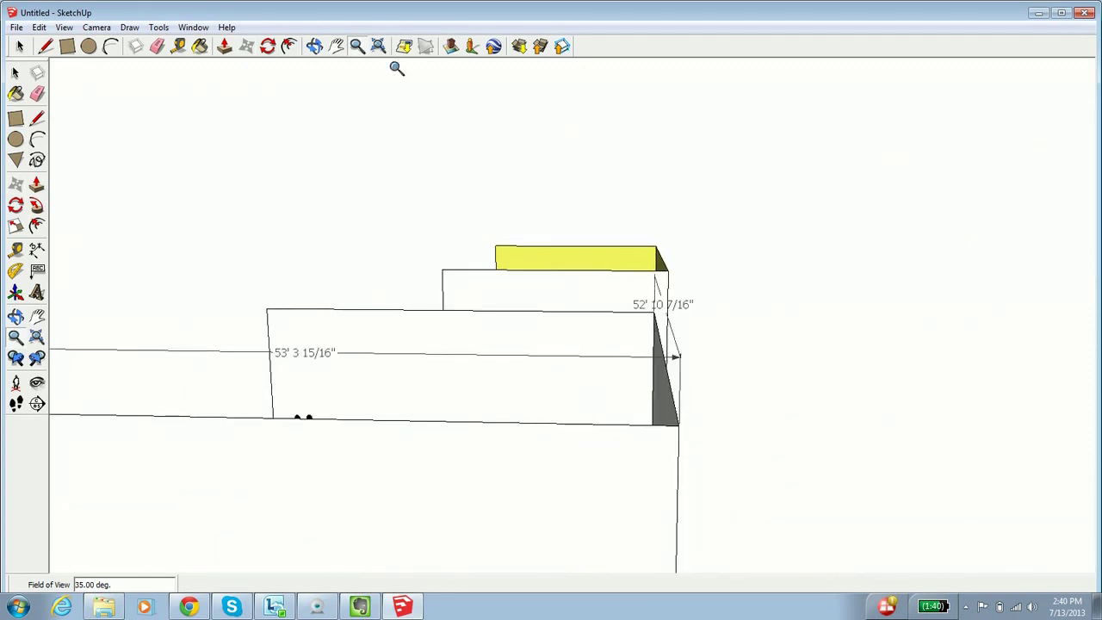
{"action": "left_click", "coordinate": [314, 46]}
{"action": "left_click_drag", "start_coordinate": [253, 187], "coordinate": [853, 169]}
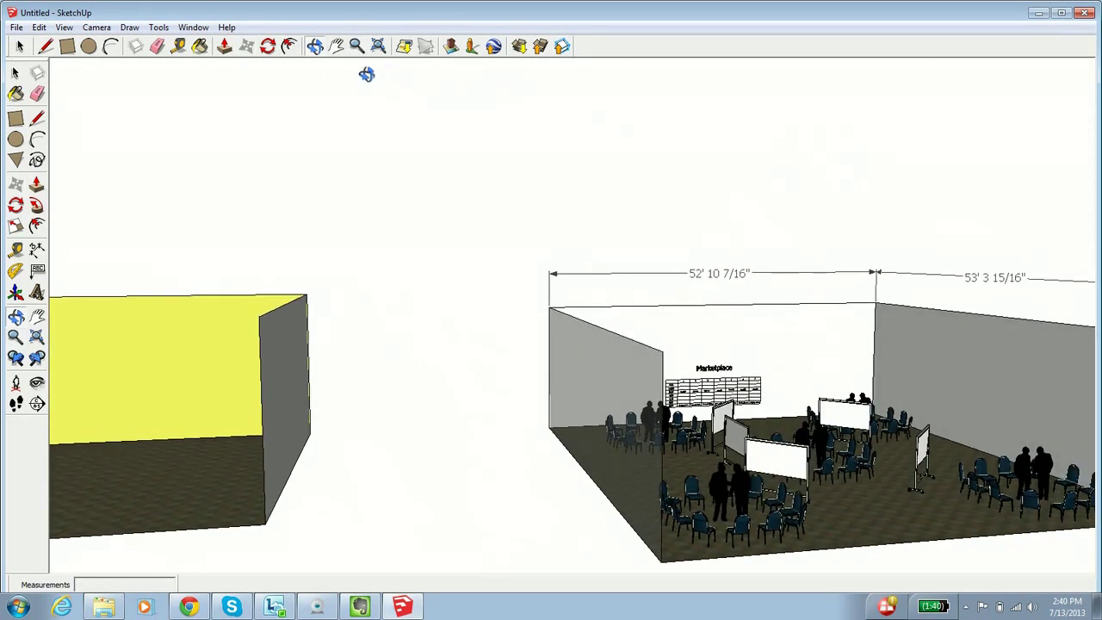
Zoom, pan and orbit to frame both room models side by side from a lower frontal angle
{"action": "left_click", "coordinate": [357, 46]}
{"action": "left_click_drag", "start_coordinate": [434, 225], "coordinate": [465, 339]}
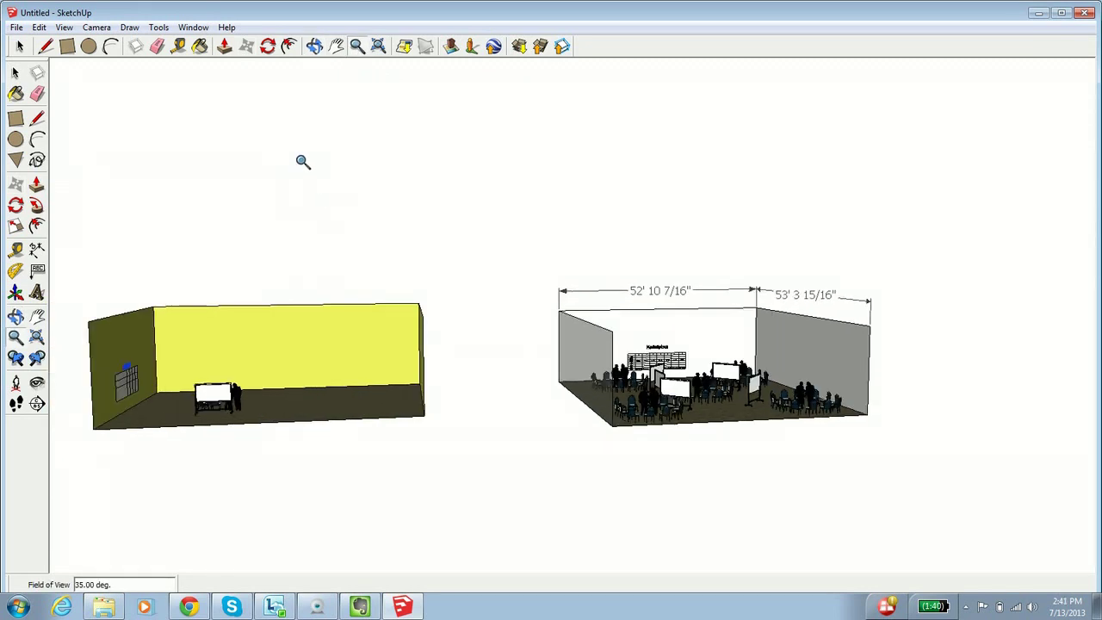
{"action": "left_click", "coordinate": [336, 46]}
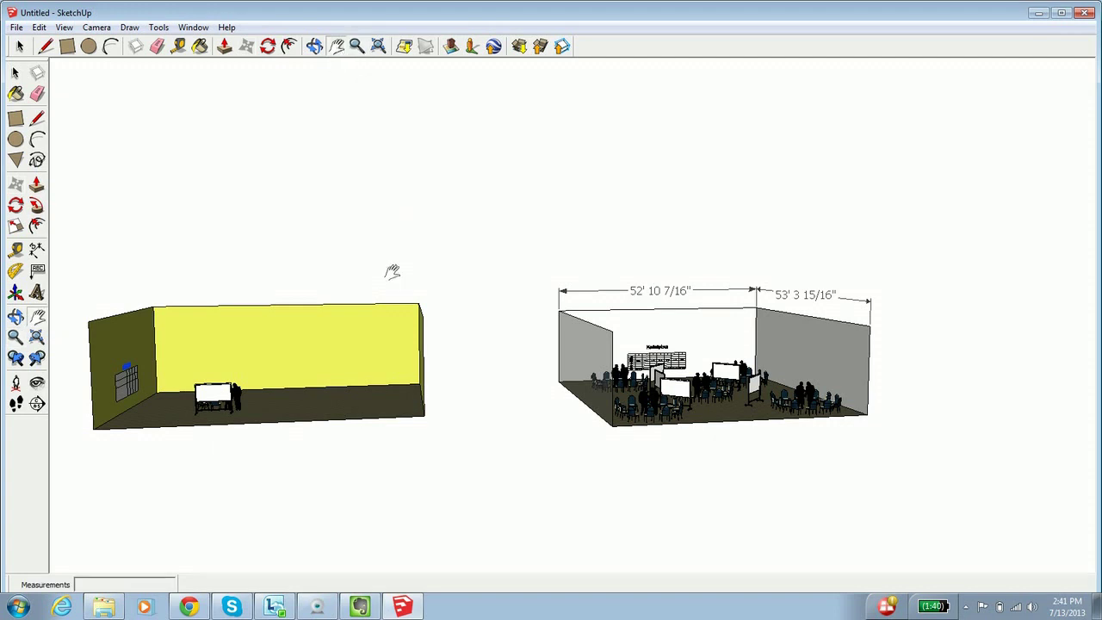
{"action": "left_click_drag", "start_coordinate": [388, 270], "coordinate": [427, 281]}
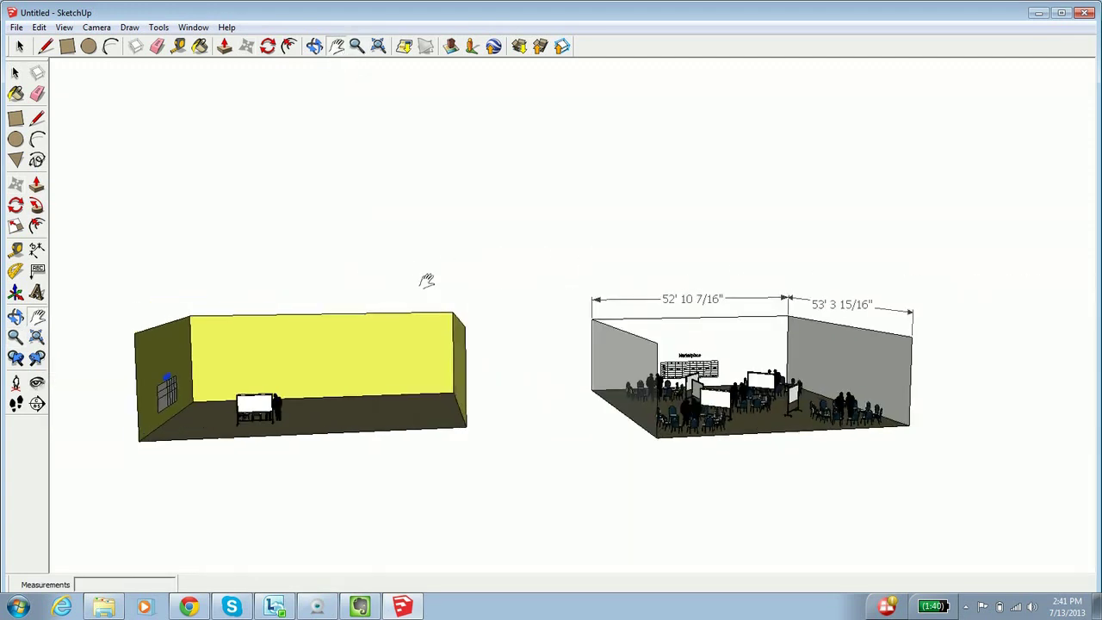
{"action": "left_click", "coordinate": [314, 46]}
{"action": "left_click_drag", "start_coordinate": [624, 406], "coordinate": [627, 484]}
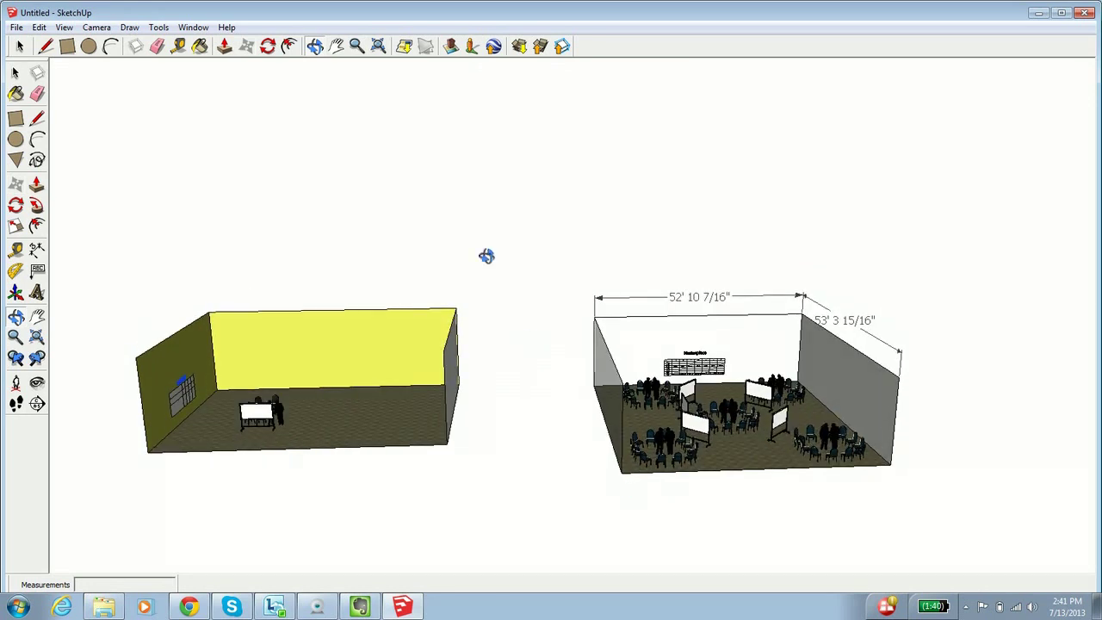
{"action": "left_click", "coordinate": [357, 46]}
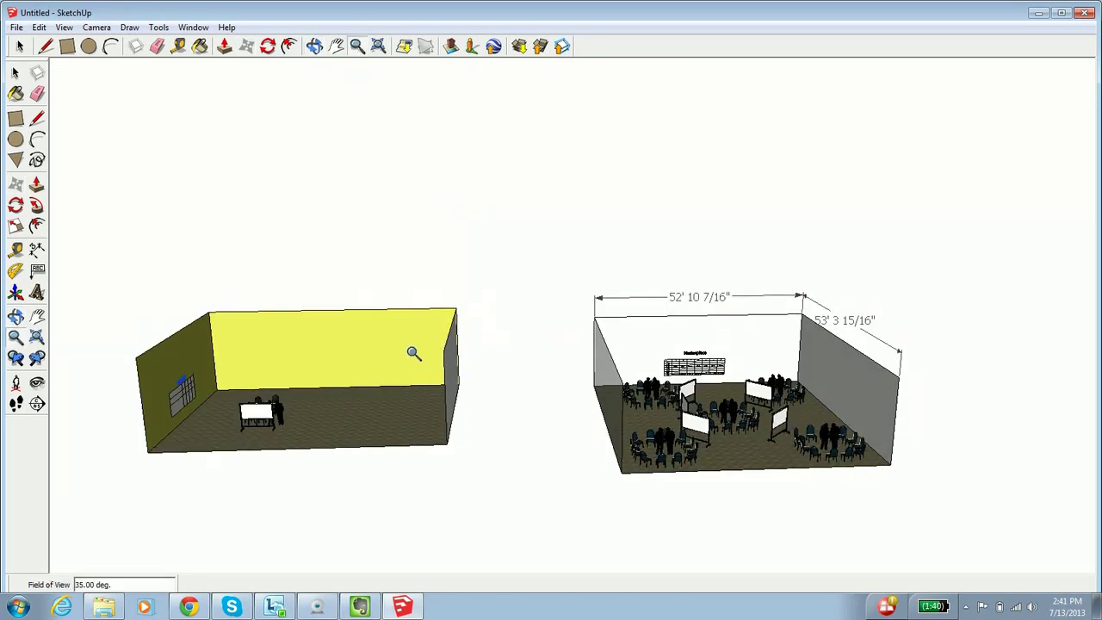
{"action": "left_click_drag", "start_coordinate": [413, 353], "coordinate": [423, 233]}
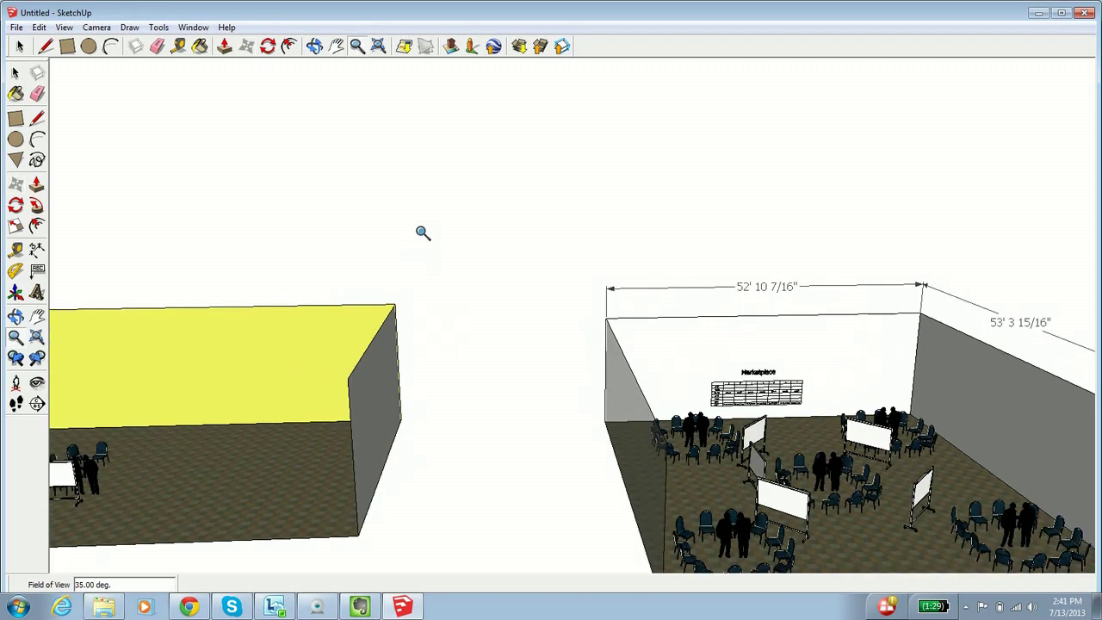
Pan the scene until the yellow-walled furnished room with its Marketplace board sits centred in view
{"action": "left_click", "coordinate": [336, 48]}
{"action": "left_click_drag", "start_coordinate": [289, 290], "coordinate": [549, 264]}
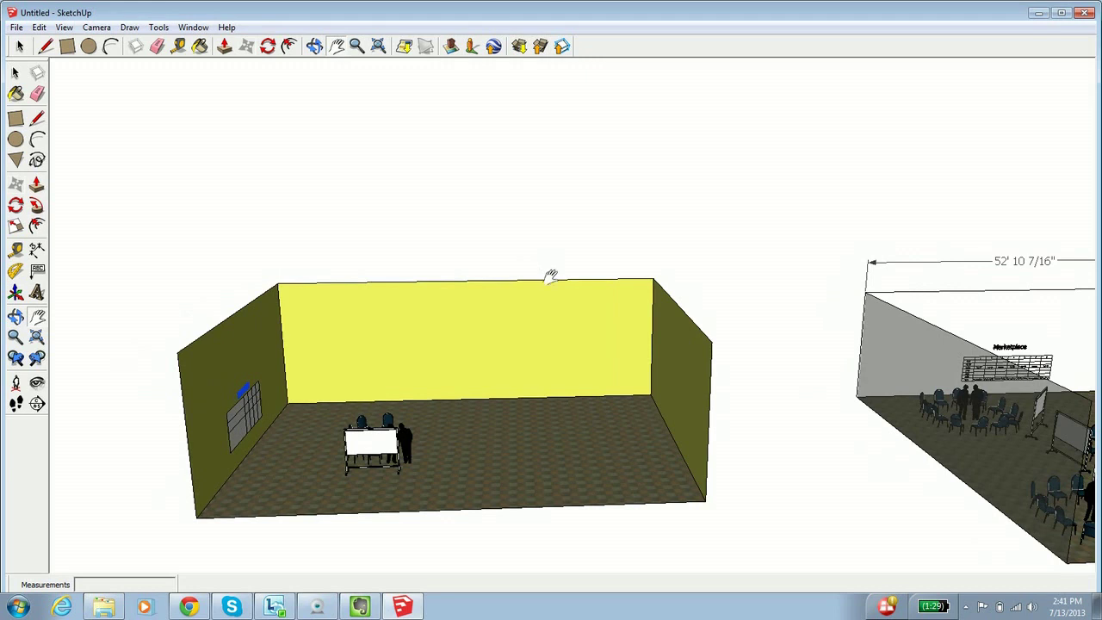
{"action": "left_click_drag", "start_coordinate": [991, 348], "coordinate": [552, 326]}
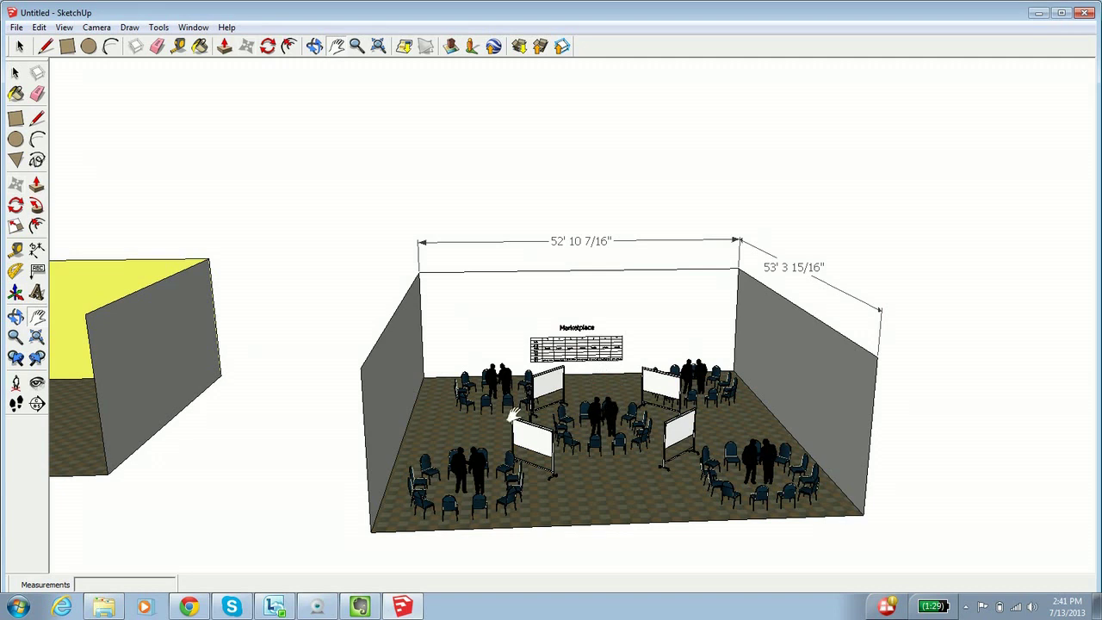
{"action": "left_click_drag", "start_coordinate": [574, 435], "coordinate": [541, 389]}
{"action": "key", "text": "o"}
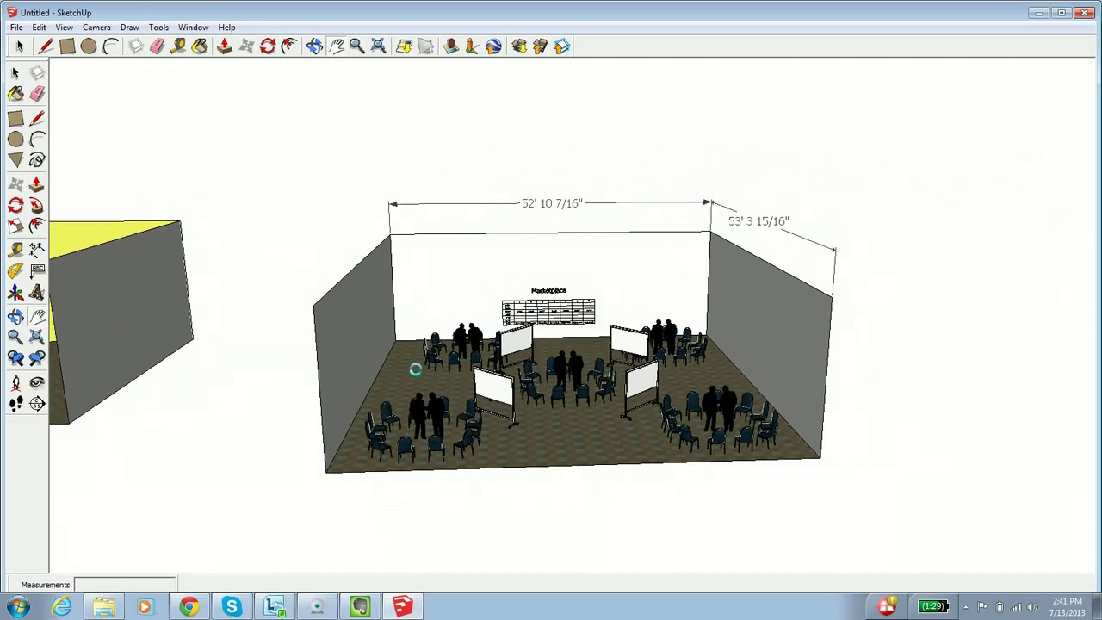
{"action": "key", "text": "h"}
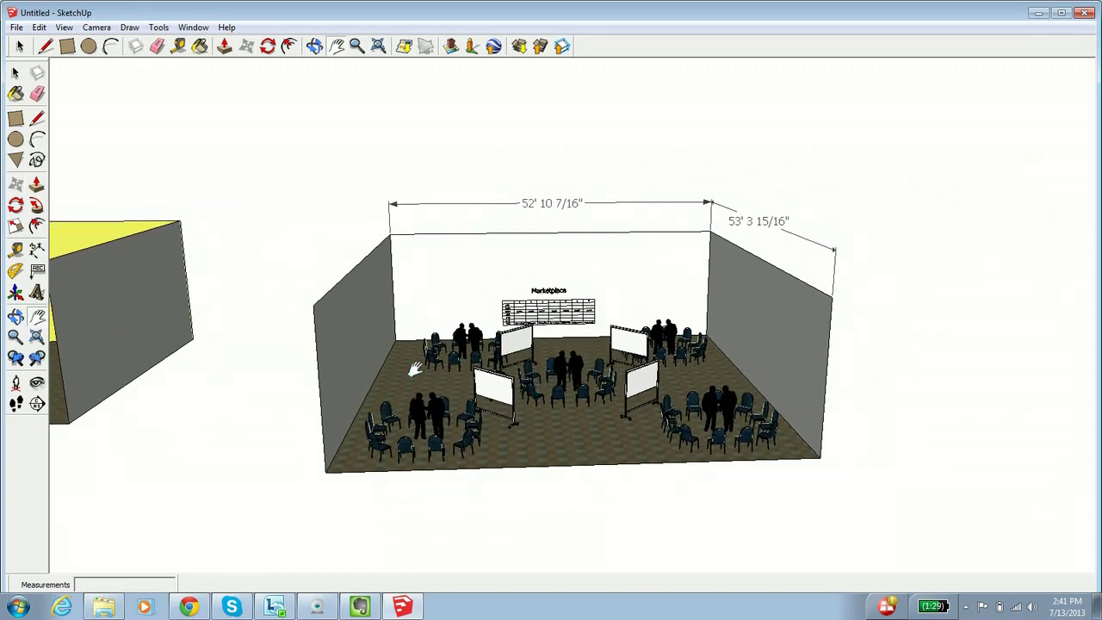